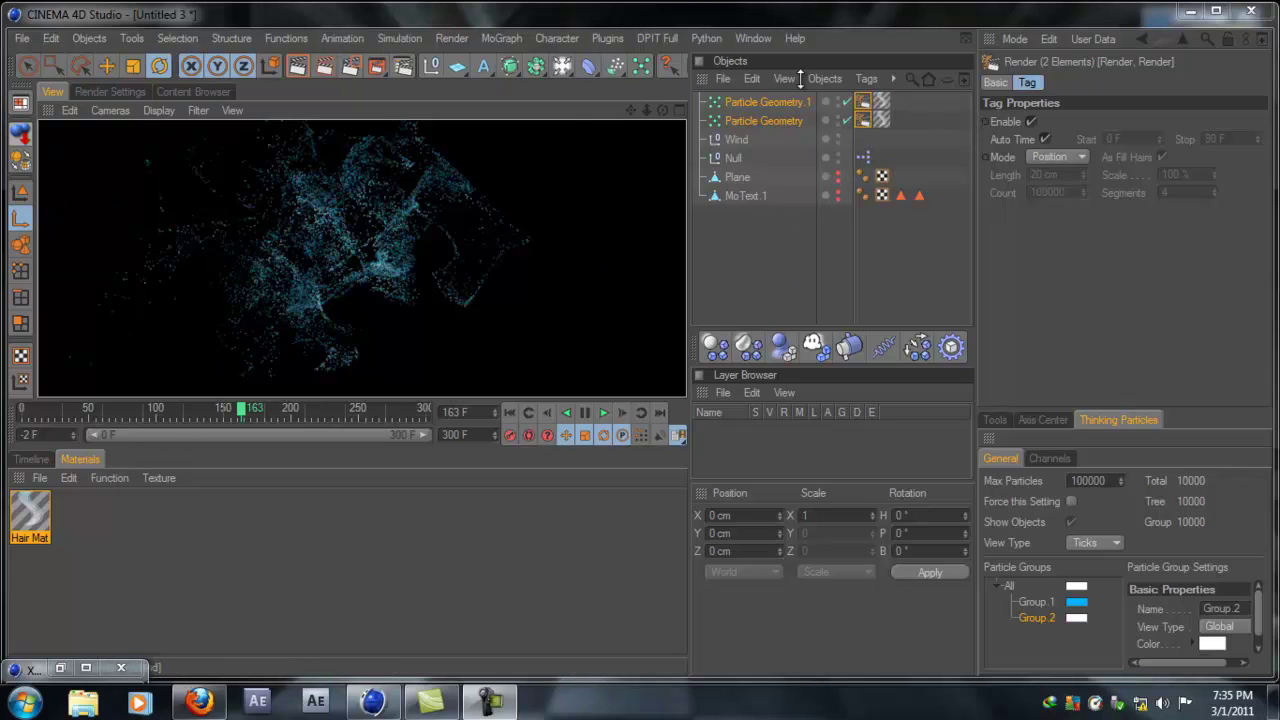
# Replay the particle text animation from its start to about frame 68 and render the view
pyautogui.click(510, 411)
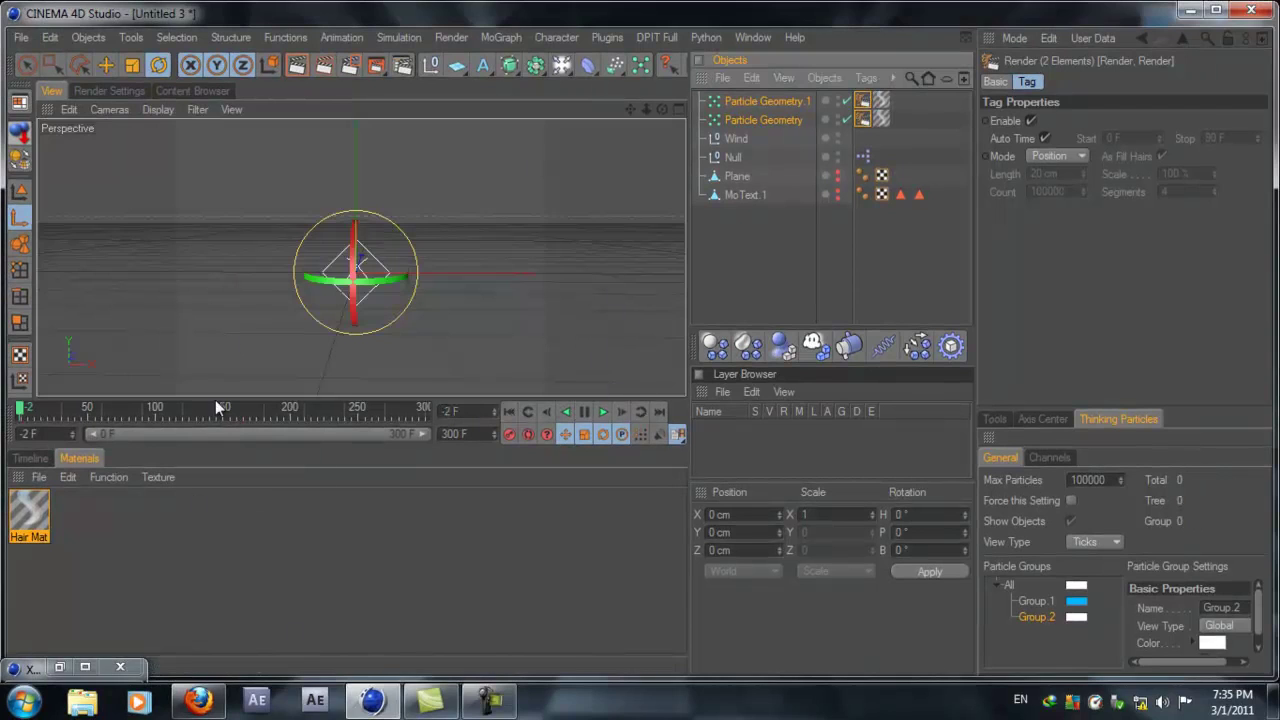
pyautogui.click(601, 411)
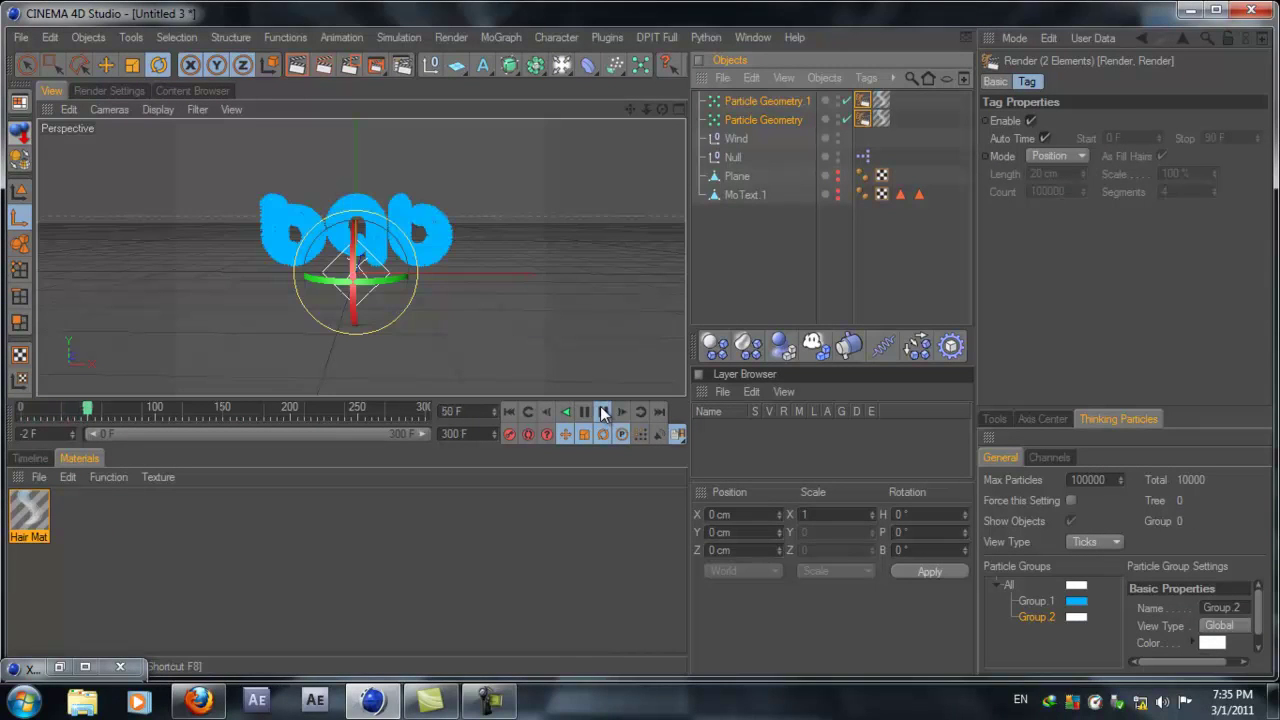
pyautogui.click(601, 411)
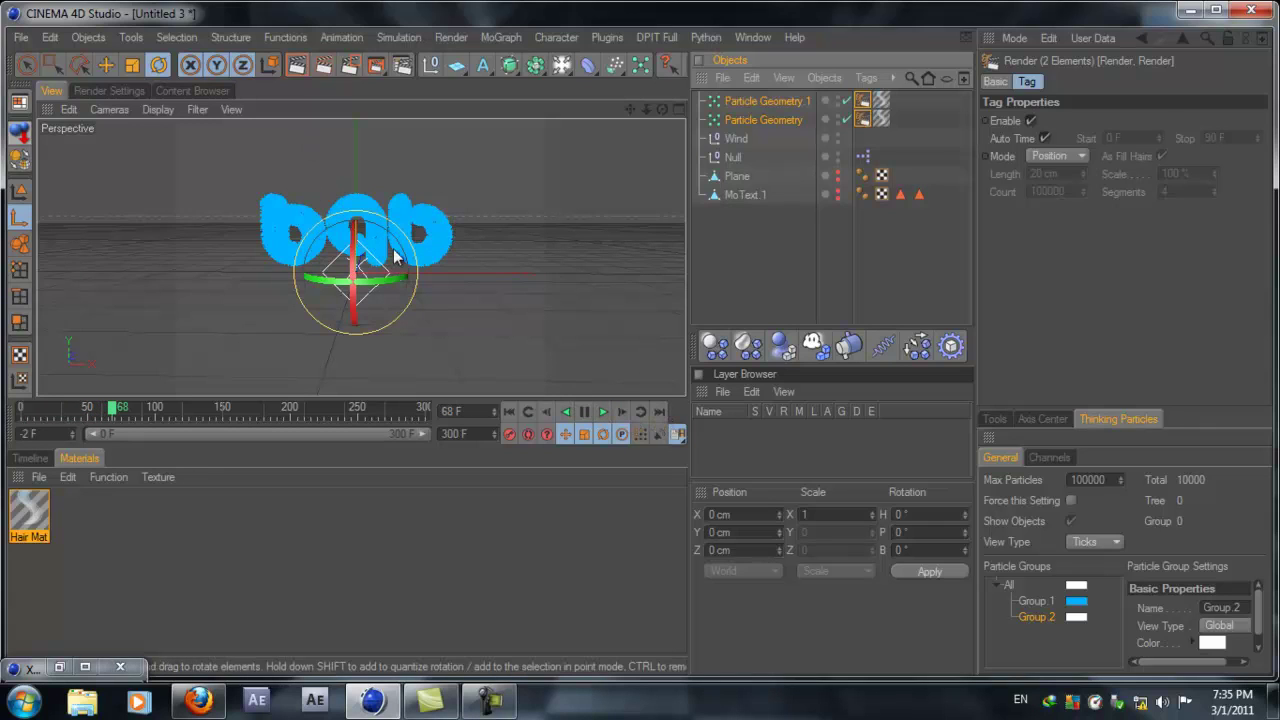
pyautogui.click(296, 65)
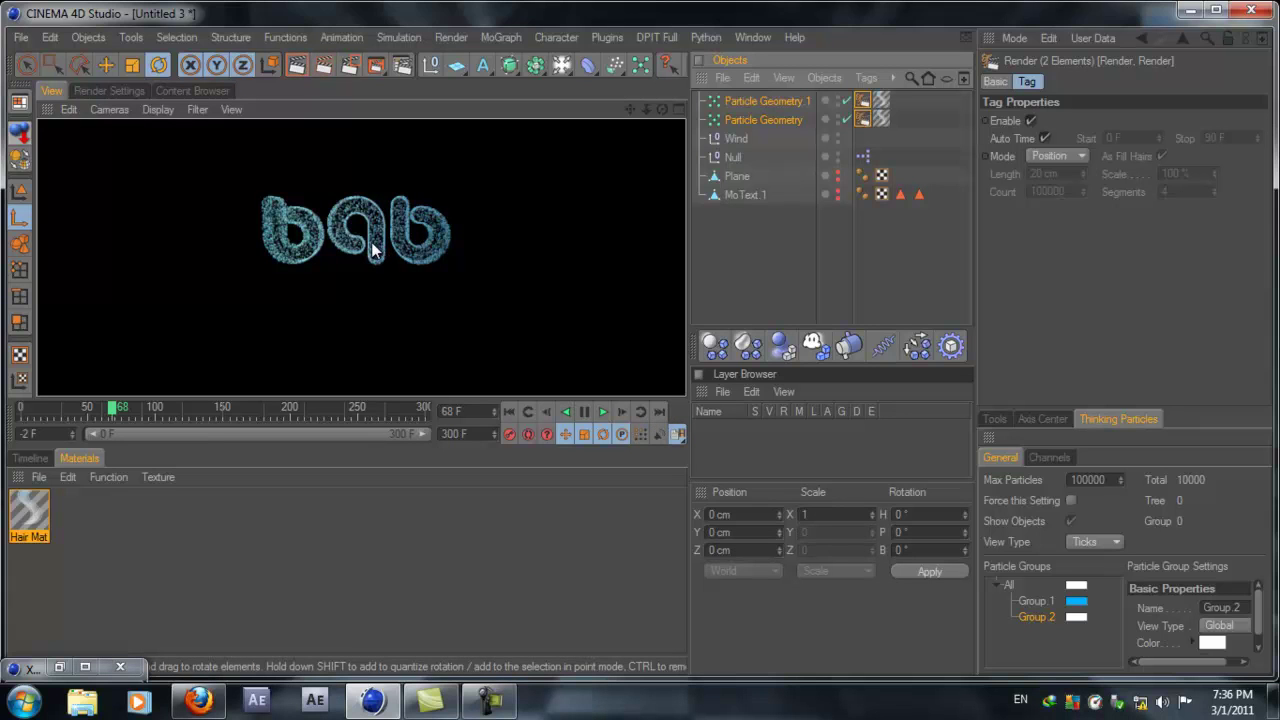
# Switch to Firefox, watch part of the CINEMA 4D - PROJECT VIRUS reference video, and return to CINEMA 4D
pyautogui.click(198, 700)
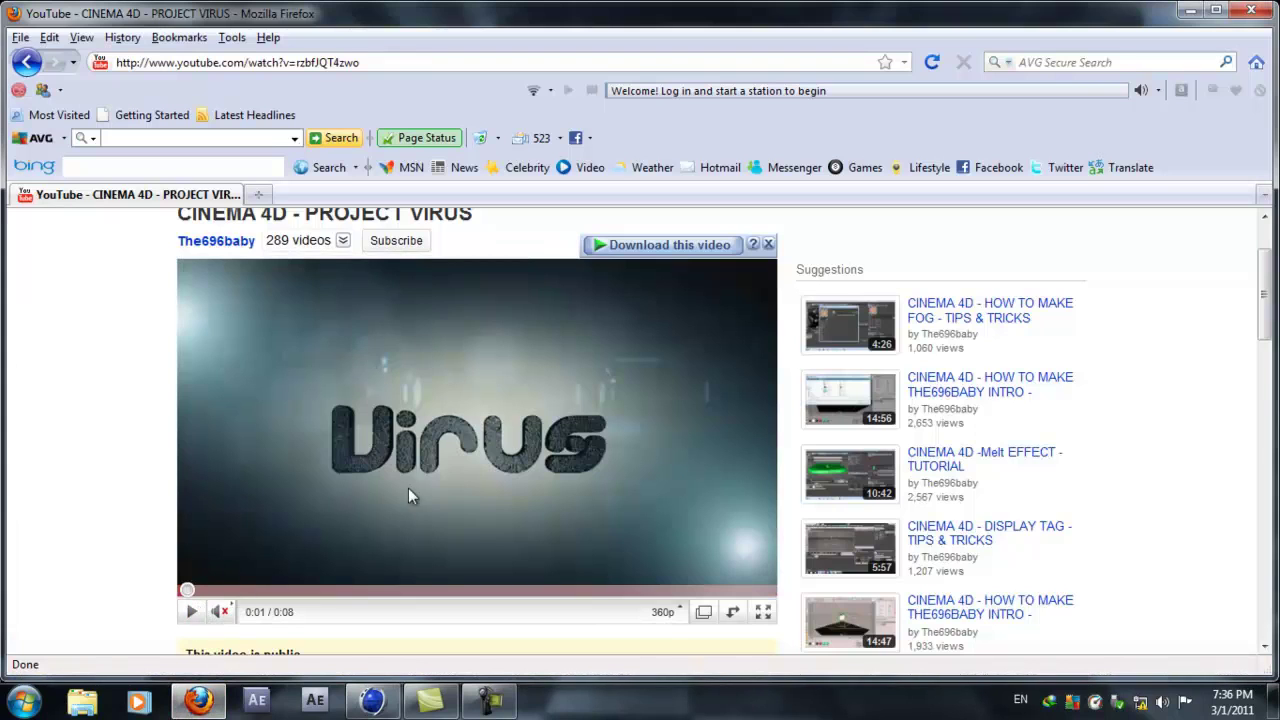
pyautogui.click(192, 612)
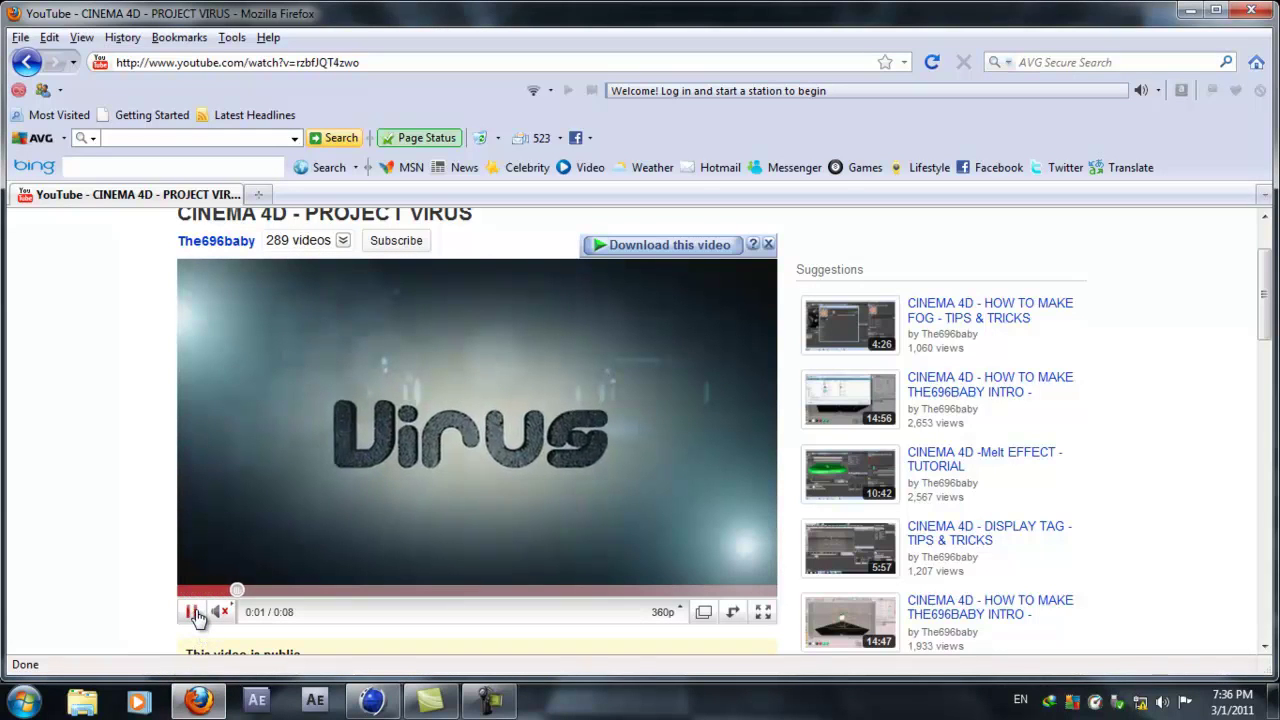
pyautogui.click(465, 444)
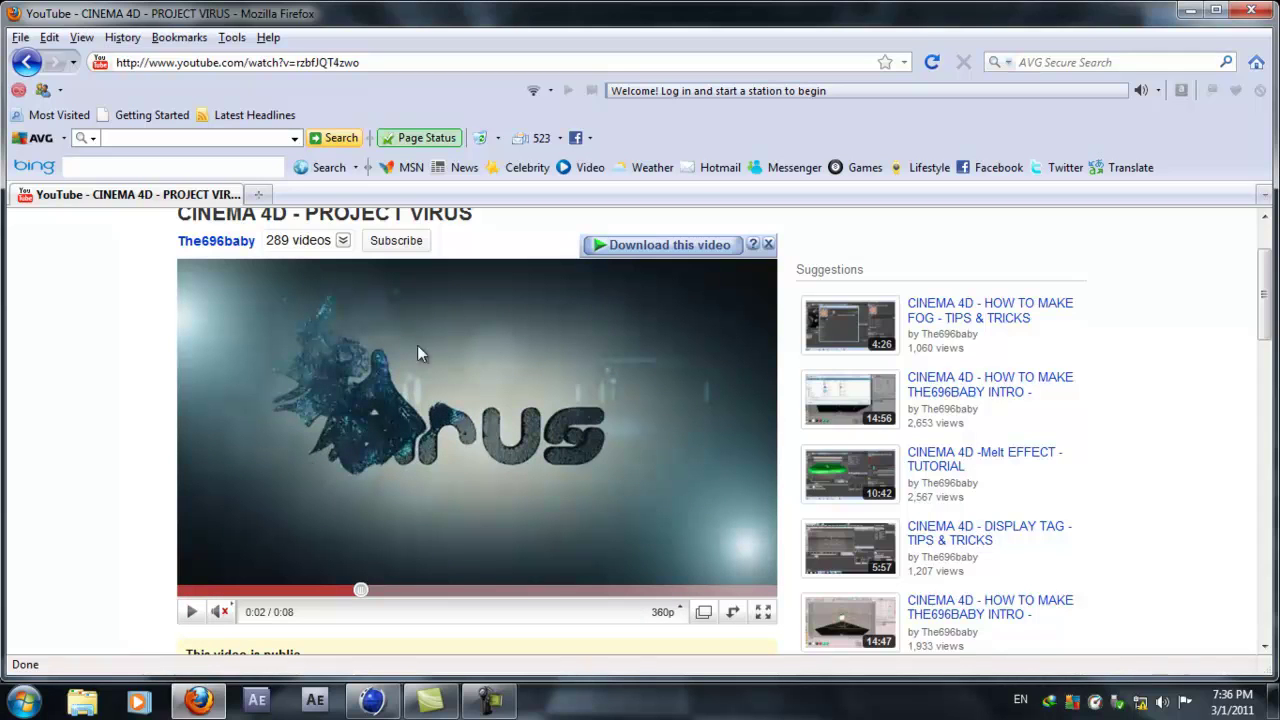
pyautogui.click(1190, 10)
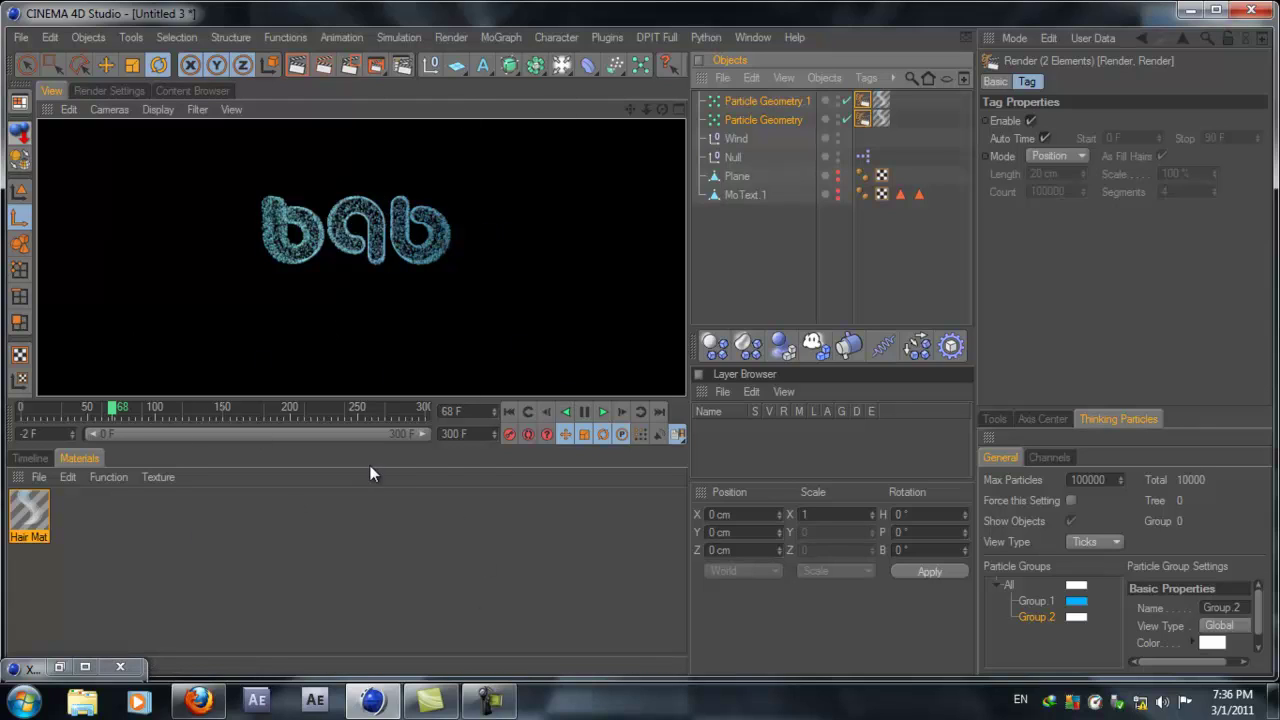
# Play the particle animation further and render the view at frames 108 and 164
pyautogui.click(604, 416)
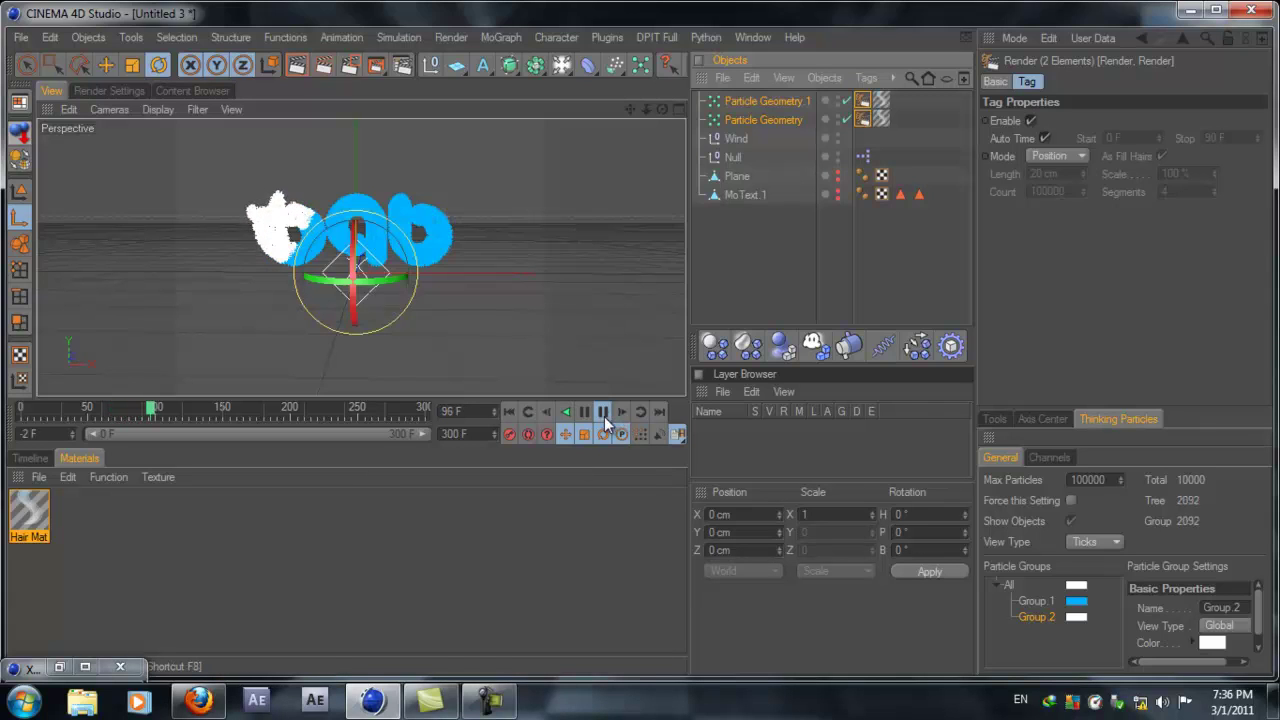
pyautogui.click(296, 65)
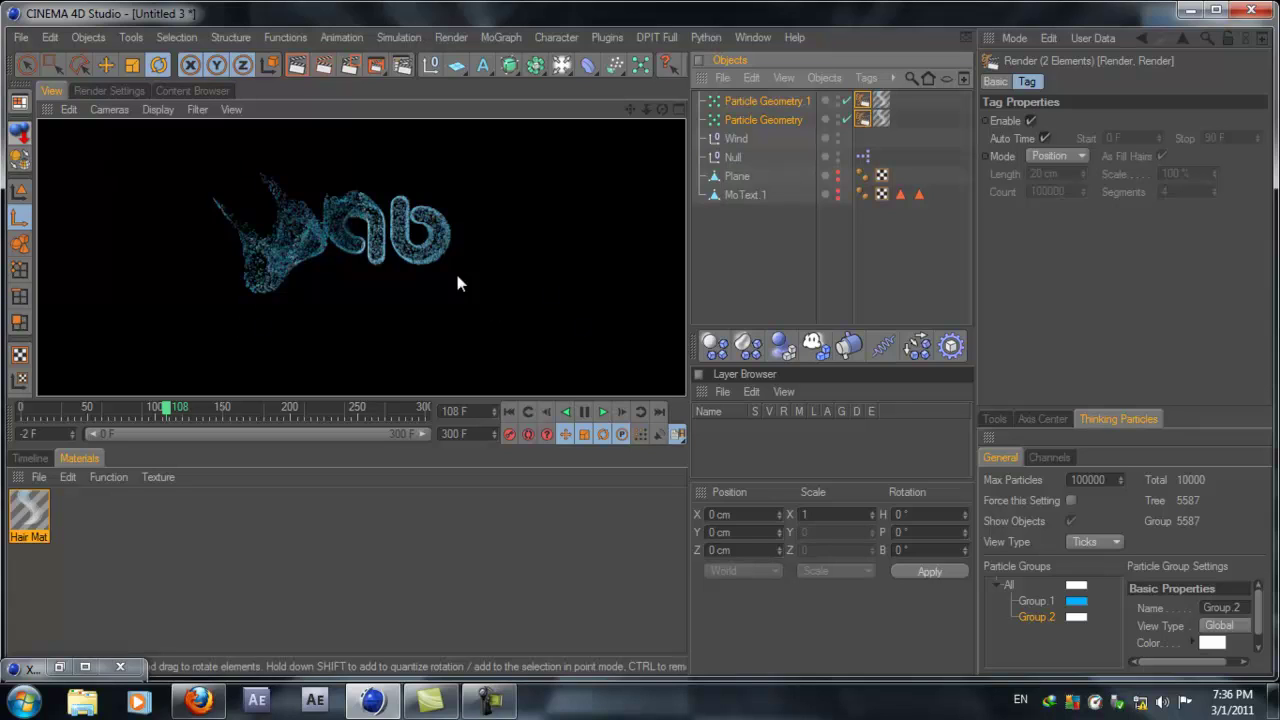
pyautogui.click(602, 412)
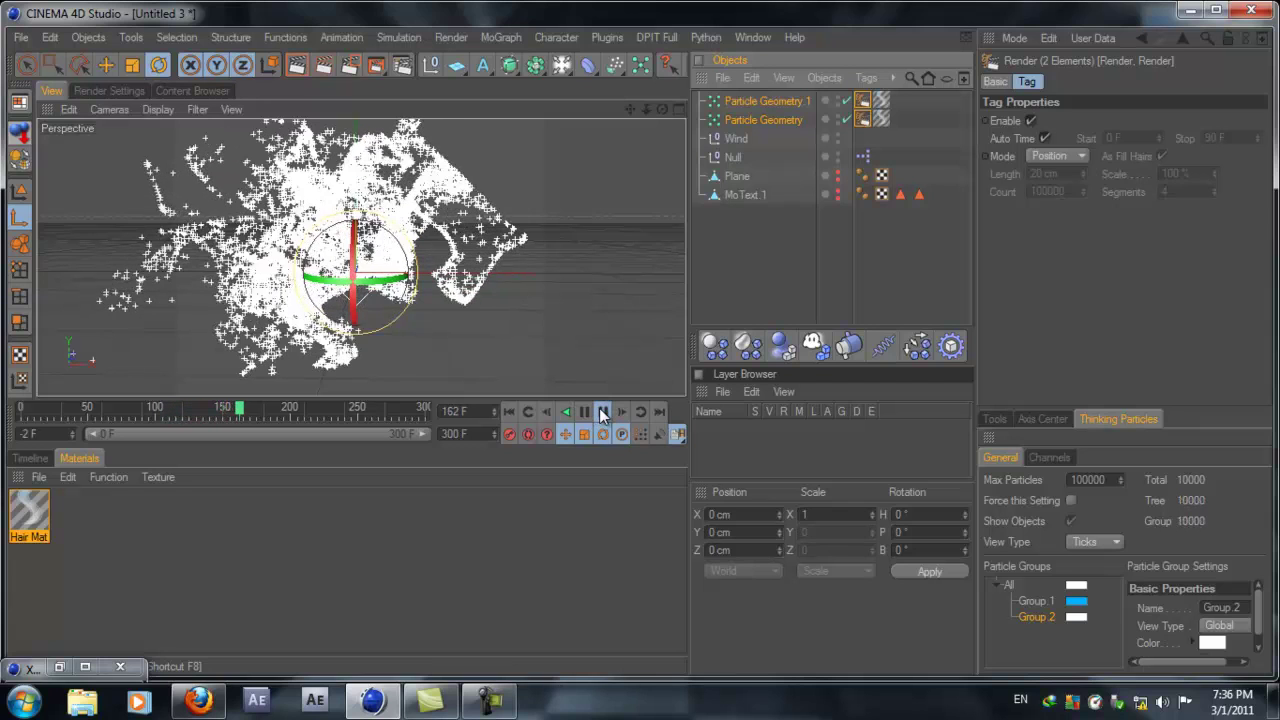
pyautogui.click(602, 412)
pyautogui.click(298, 66)
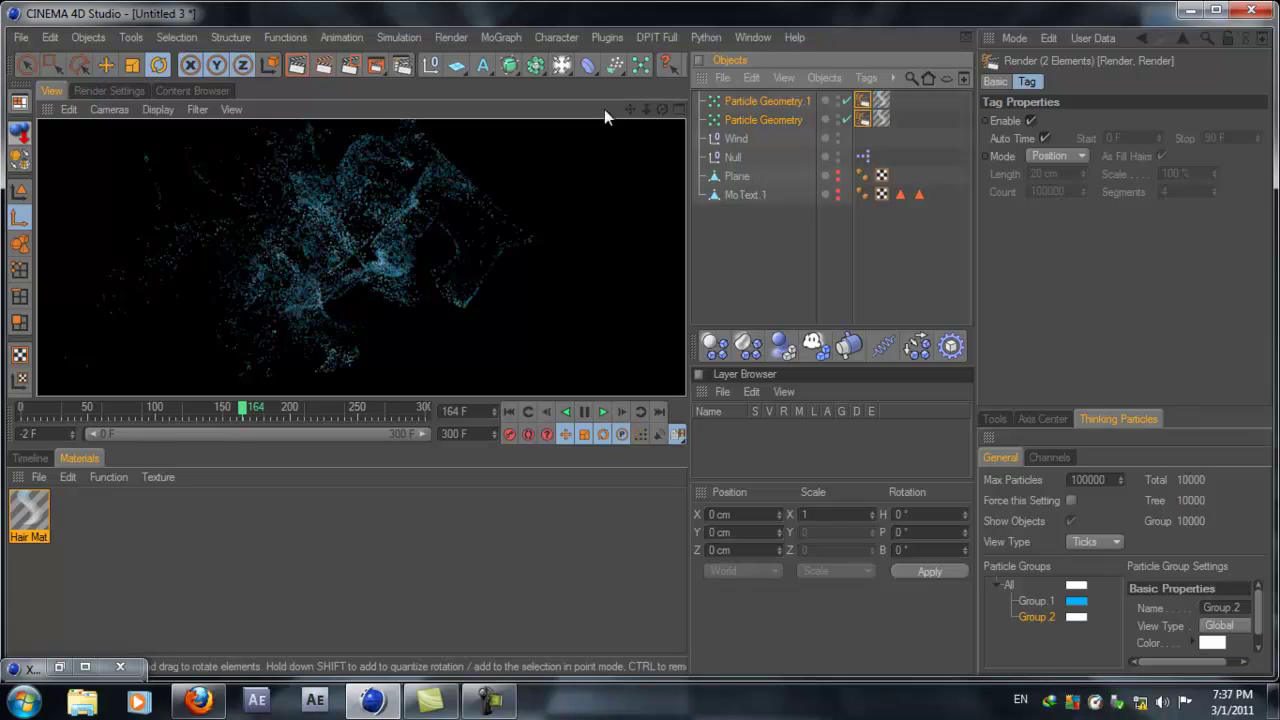
# Close the Untitled 3 and Untitled 1 projects to get an empty scene
pyautogui.click(360, 548)
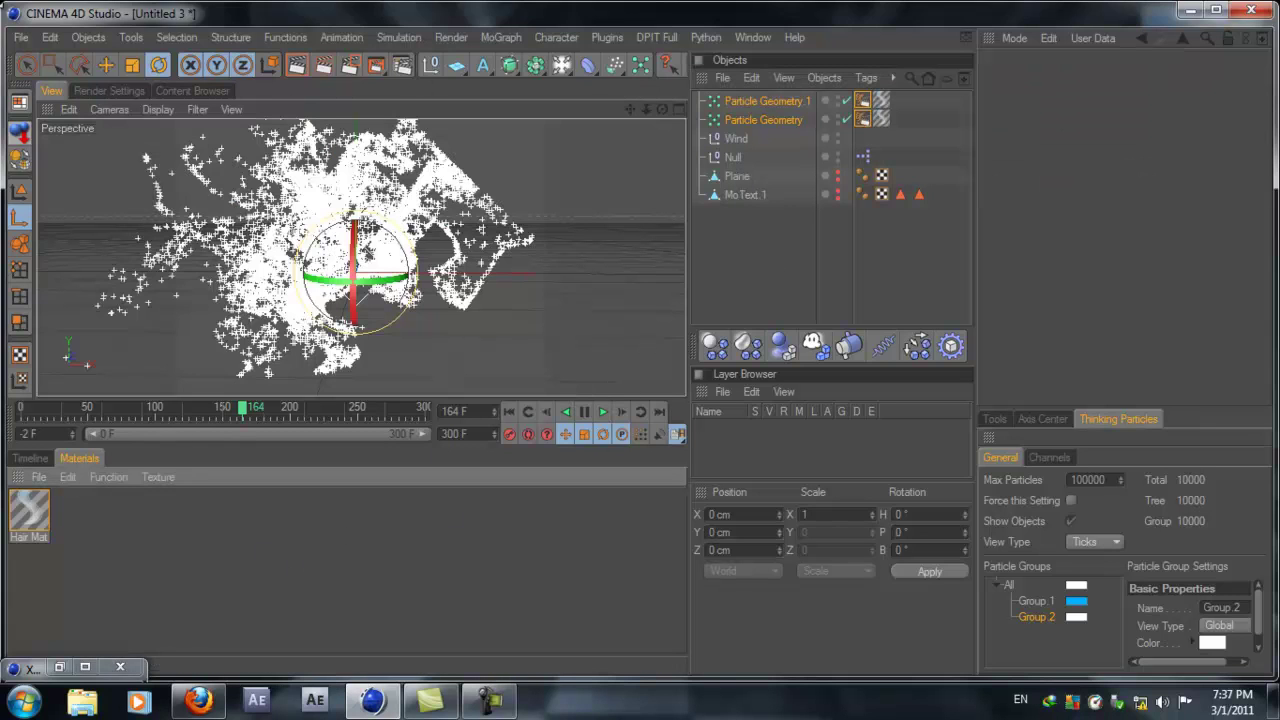
pyautogui.click(22, 37)
pyautogui.moveTo(164, 44)
pyautogui.moveTo(20, 37)
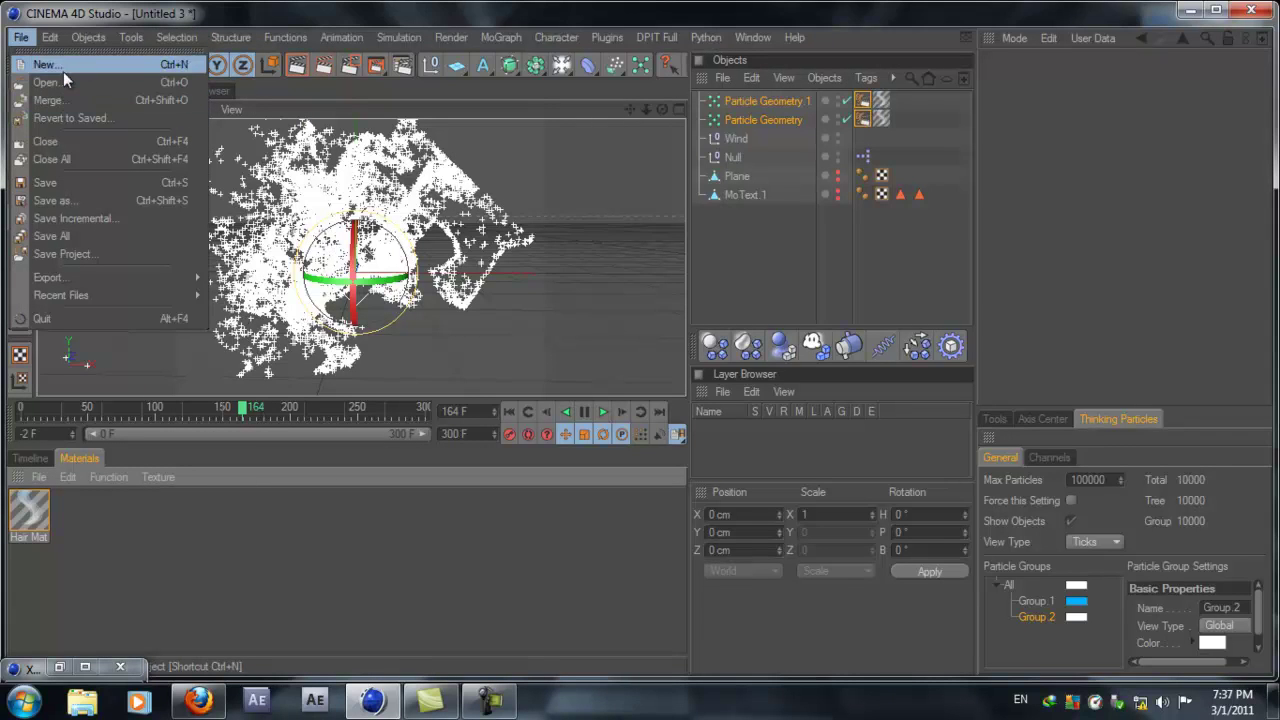
pyautogui.click(61, 145)
pyautogui.click(652, 420)
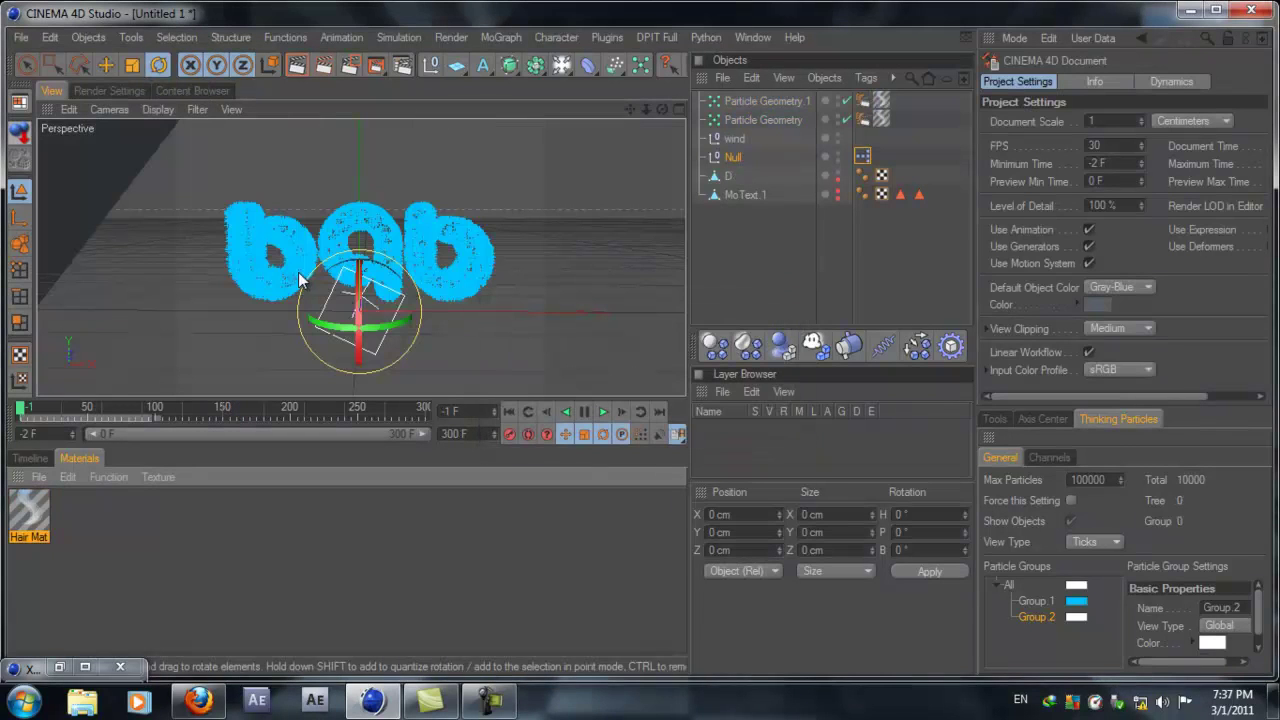
pyautogui.click(20, 37)
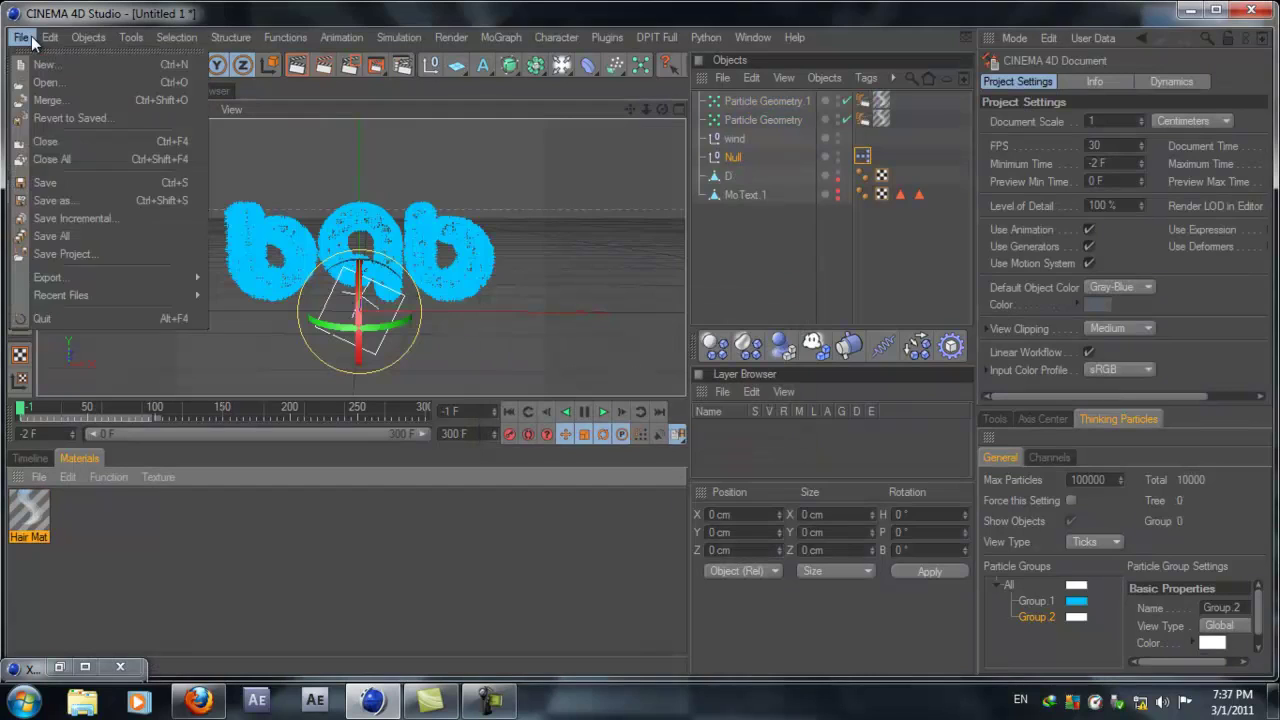
pyautogui.click(48, 141)
pyautogui.click(652, 418)
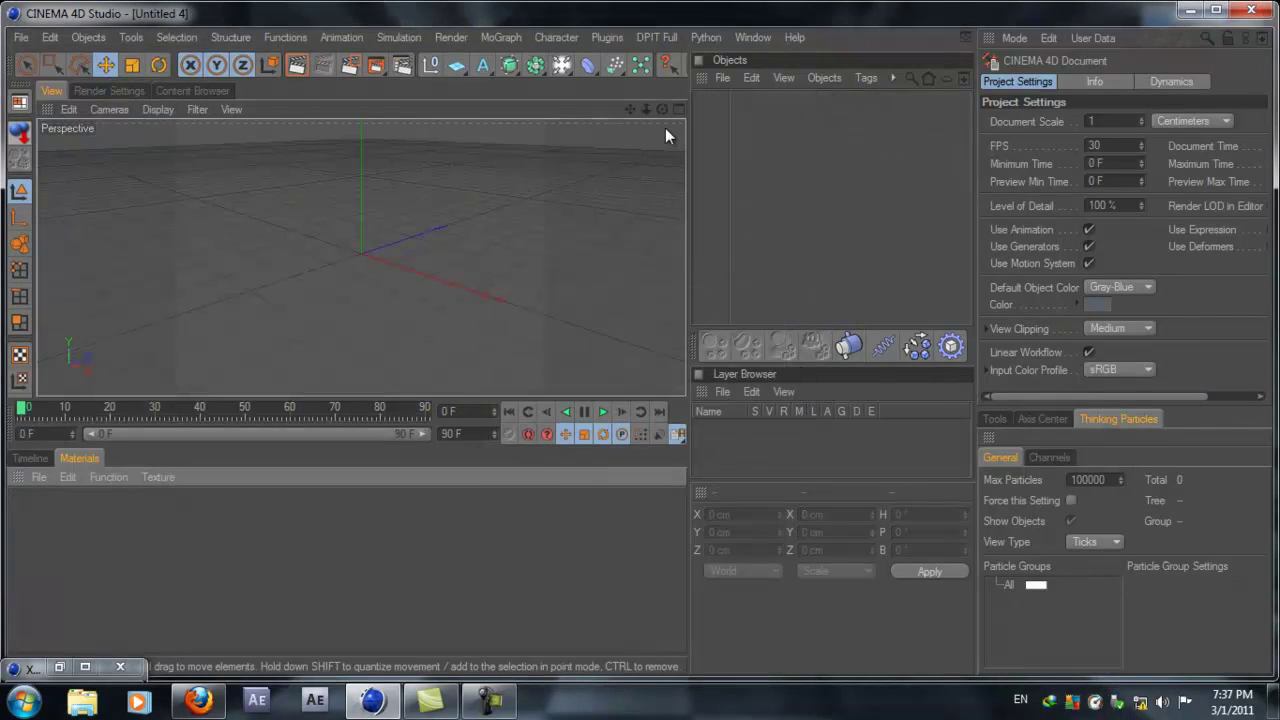
# Add a MoText object to the empty scene, seen from a nearly frontal view
pyautogui.keyDown('alt'); pyautogui.moveTo(615, 349); pyautogui.dragTo(640, 343); pyautogui.keyUp('alt')
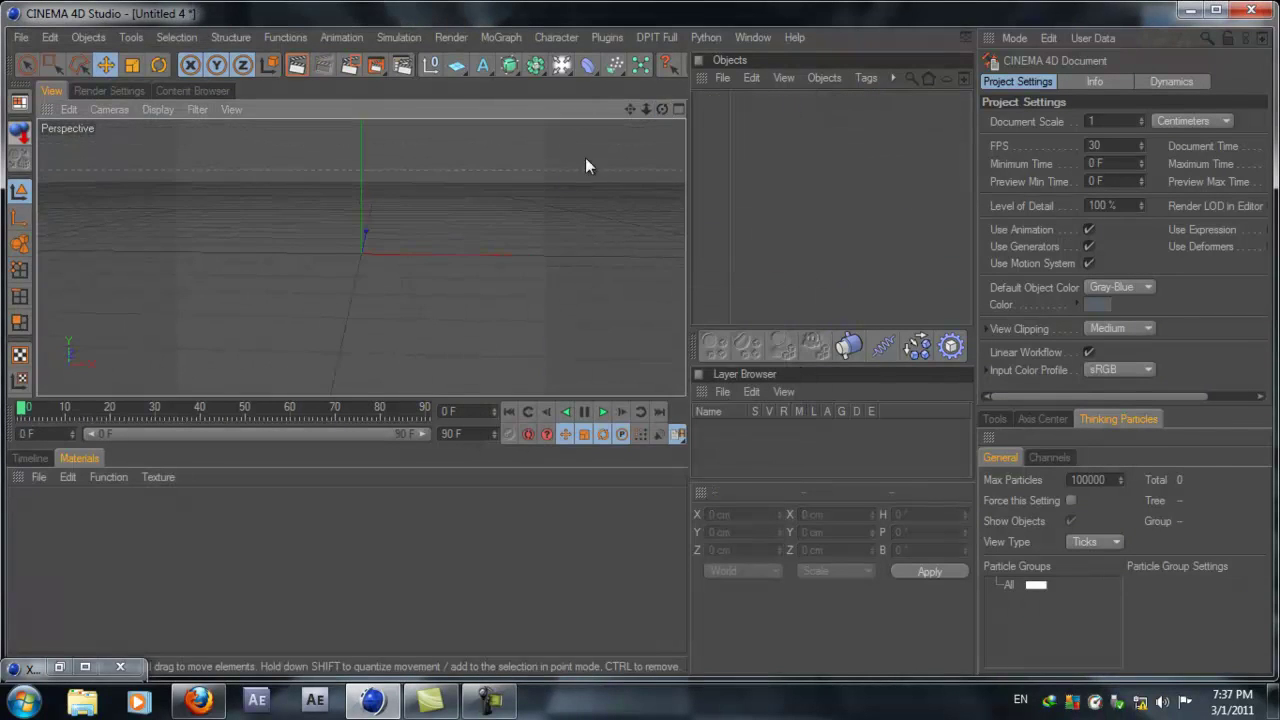
pyautogui.click(482, 67)
pyautogui.click(500, 37)
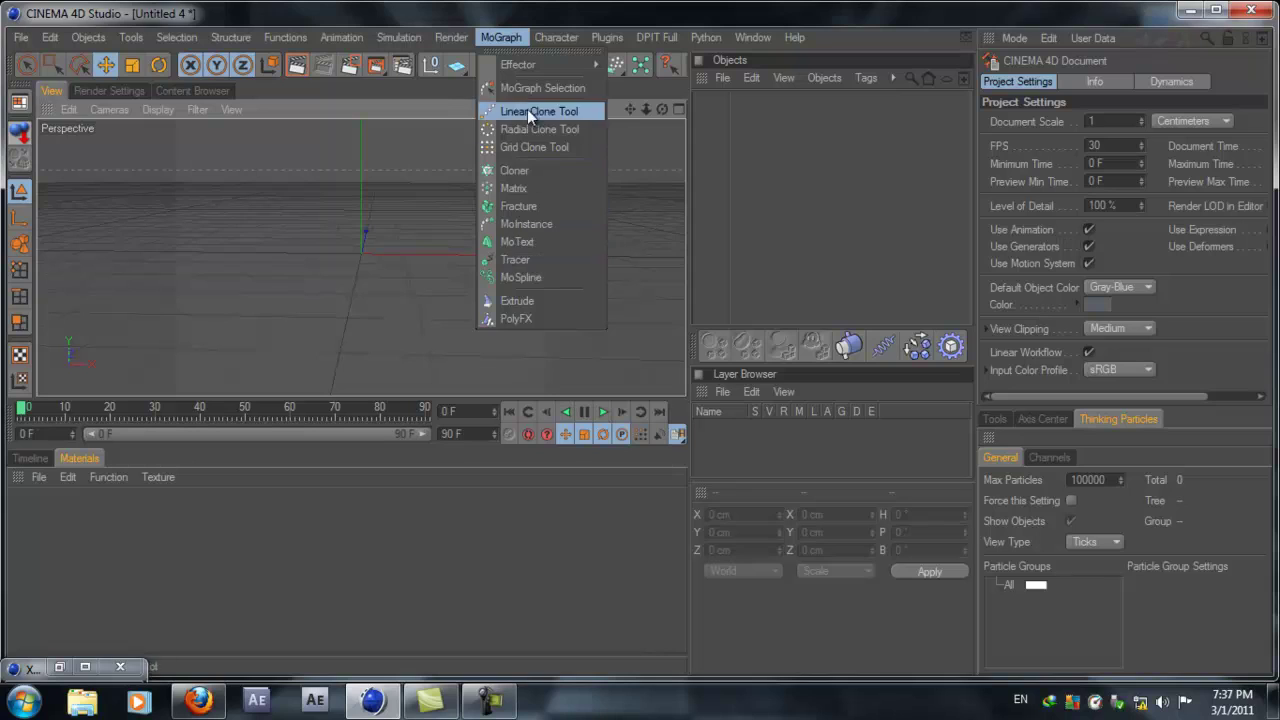
pyautogui.click(540, 242)
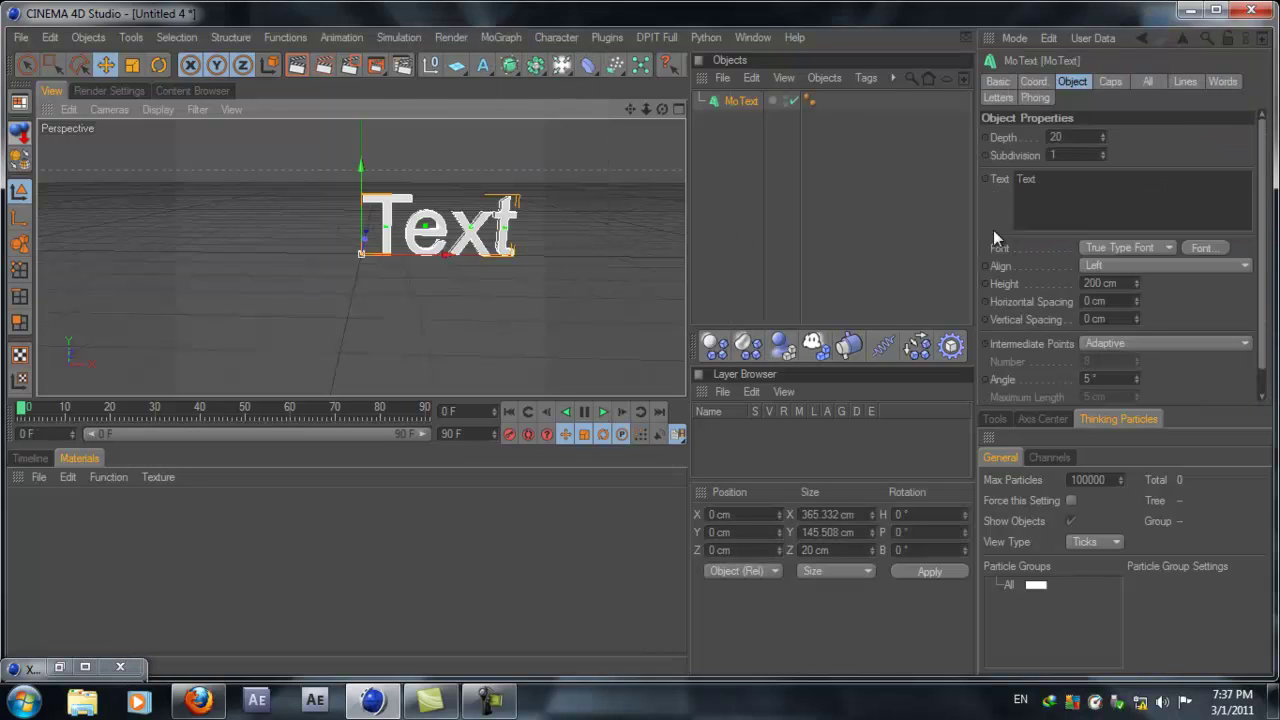
# Change the MoText wording to "699" and set its alignment to Middle
pyautogui.click(1120, 186)
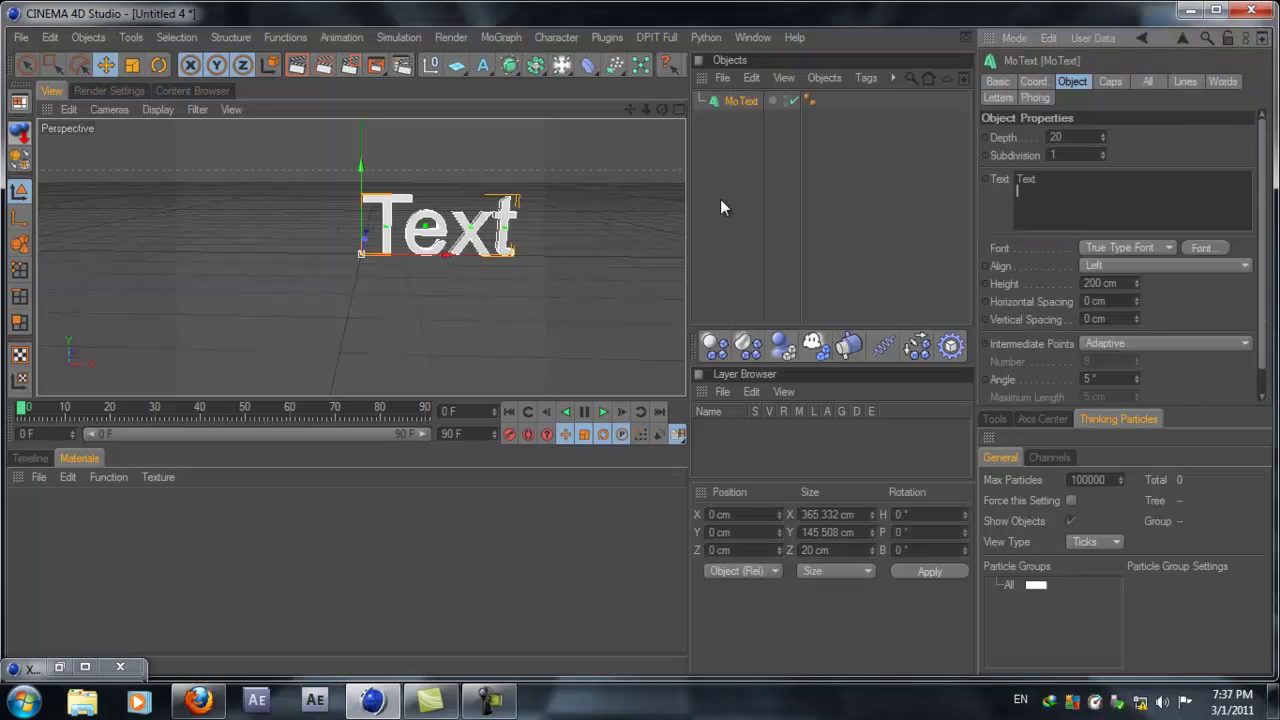
pyautogui.hotkey('ctrl', 'a')
pyautogui.write('6996')
pyautogui.press('BackSpace')
pyautogui.press('BackSpace')
pyautogui.write('9')
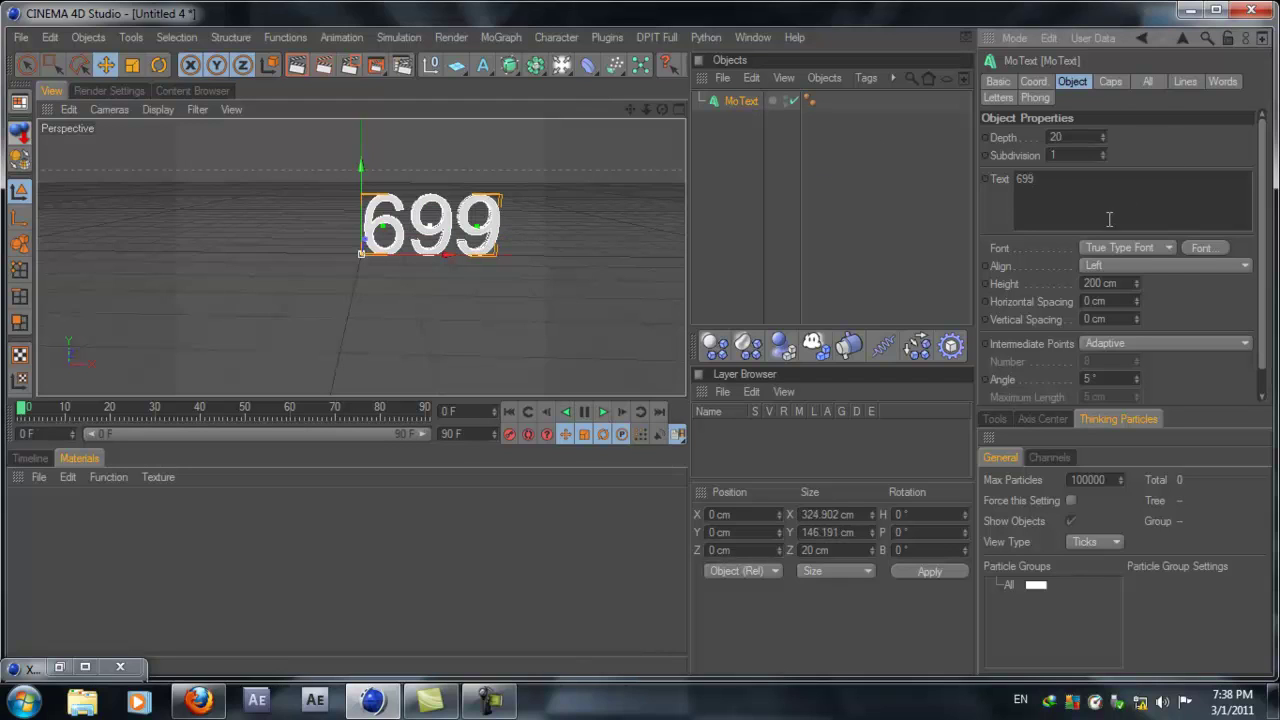
pyautogui.click(1181, 261)
pyautogui.click(1155, 301)
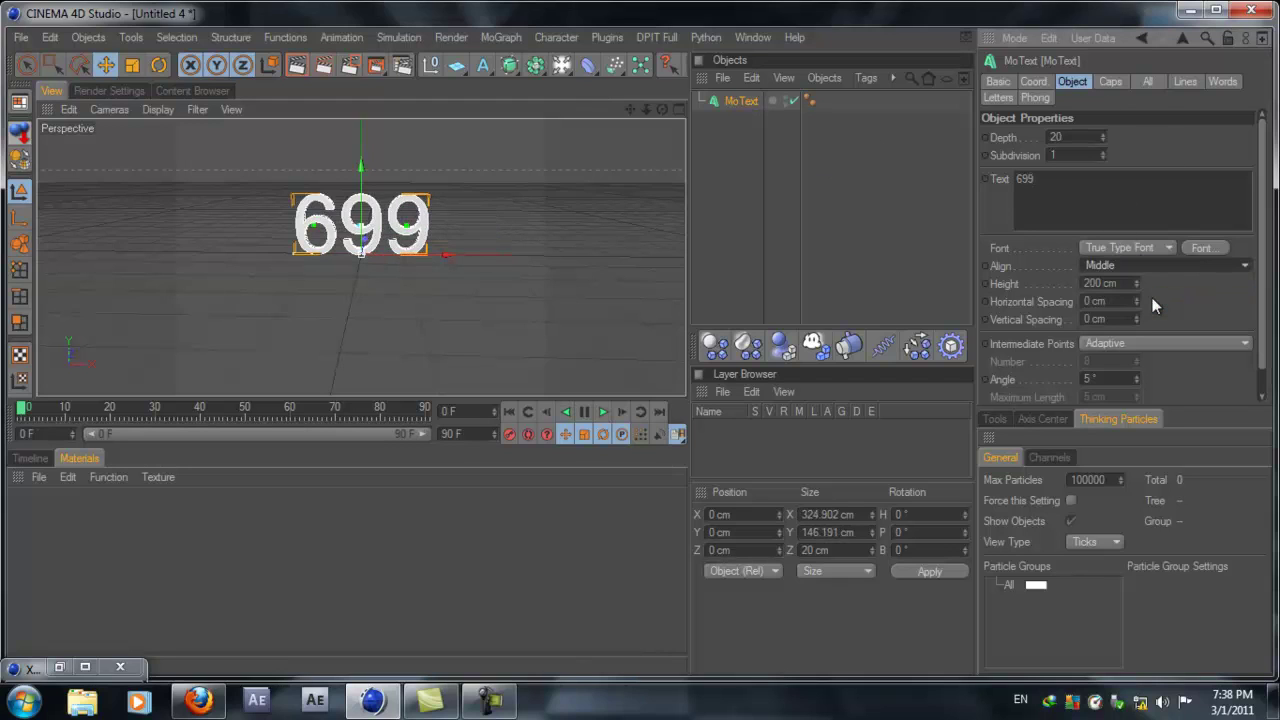
# Set the MoText font to Teacher_A Regular and its depth to 70 cm
pyautogui.click(1202, 247)
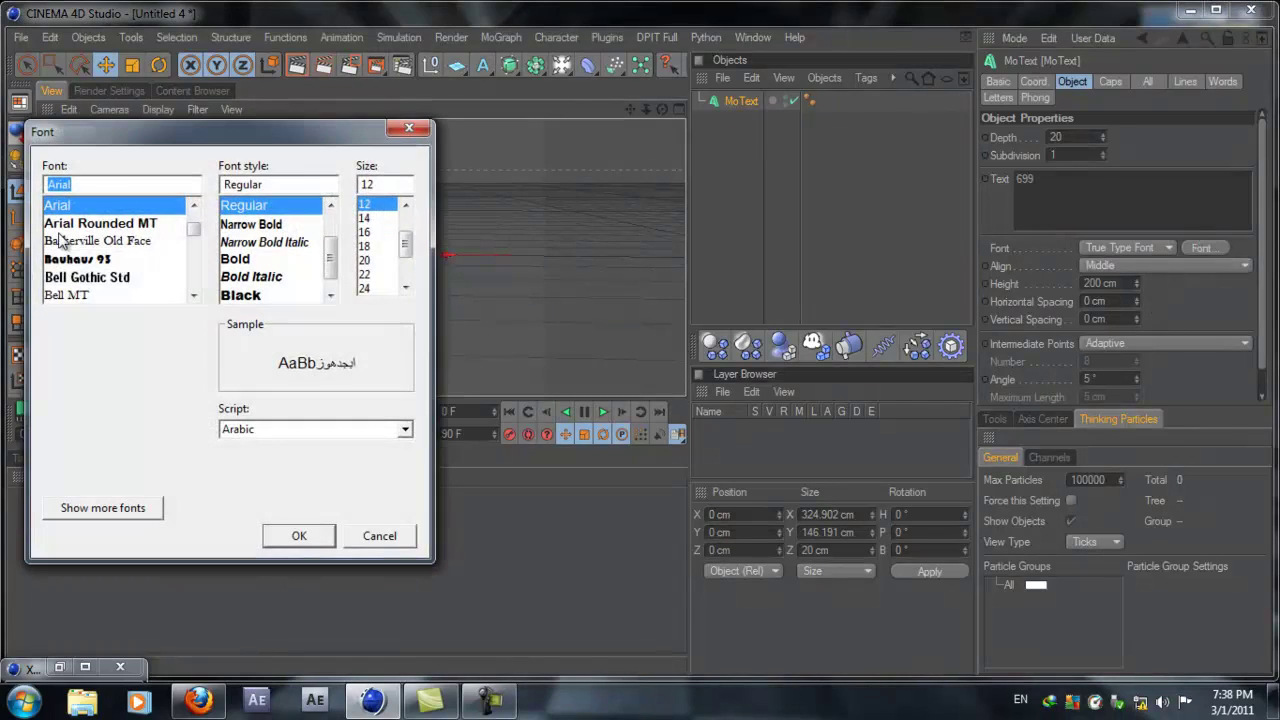
pyautogui.write('t')
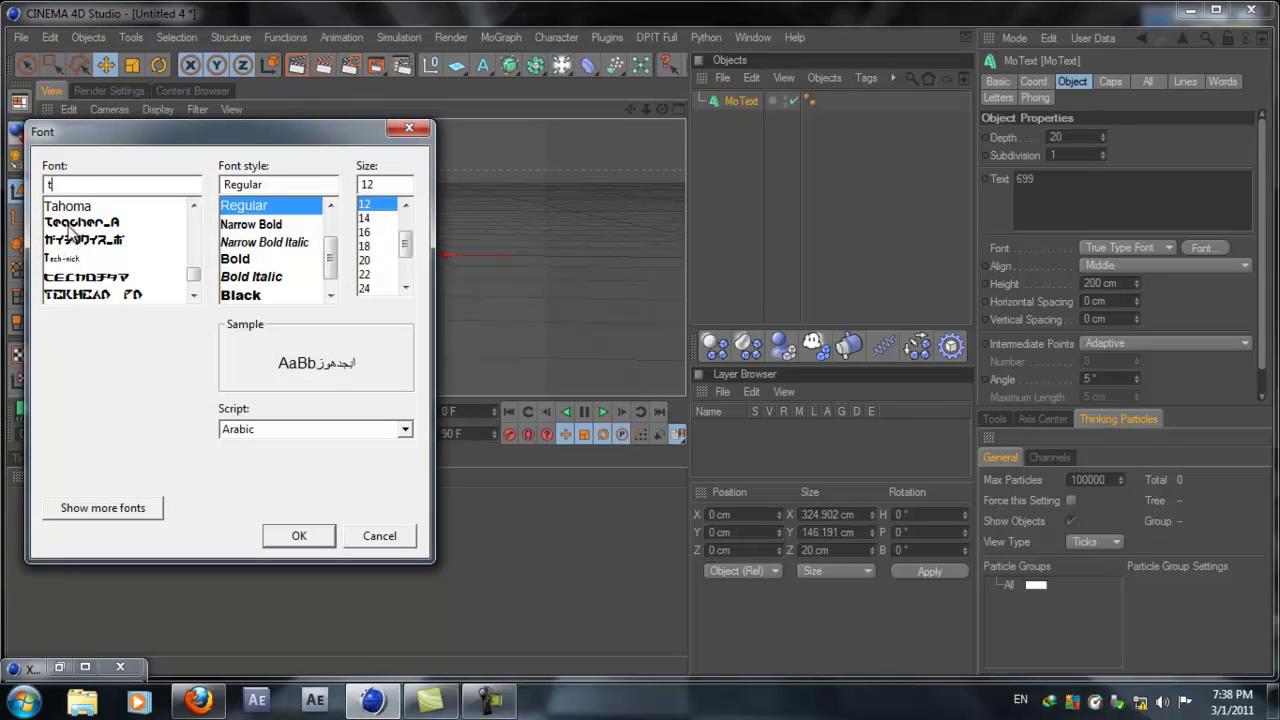
pyautogui.click(70, 224)
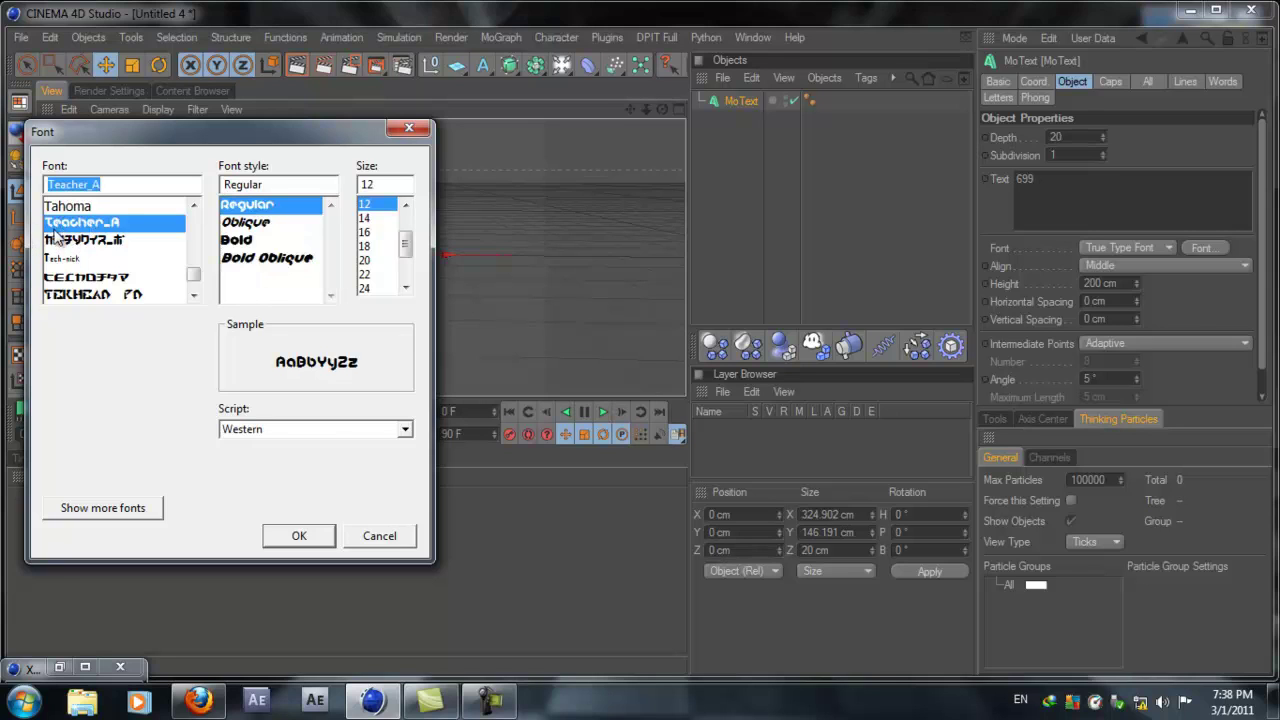
pyautogui.click(287, 534)
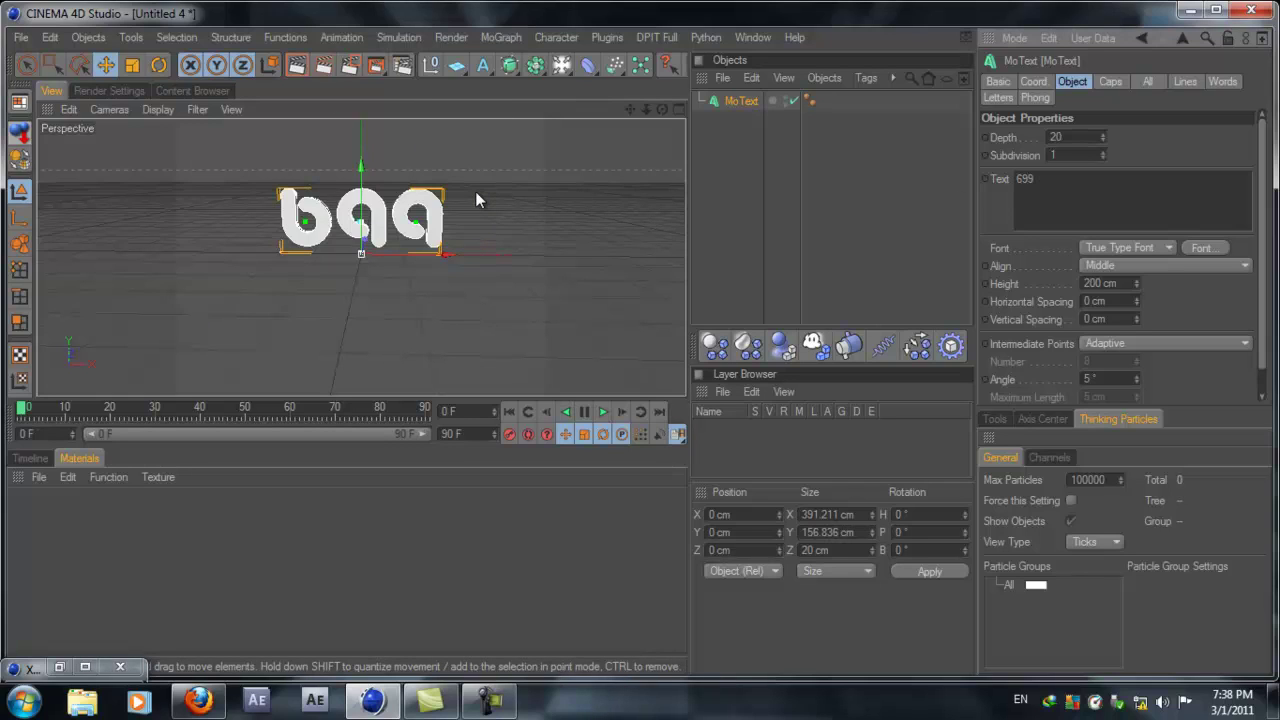
pyautogui.doubleClick(1056, 137)
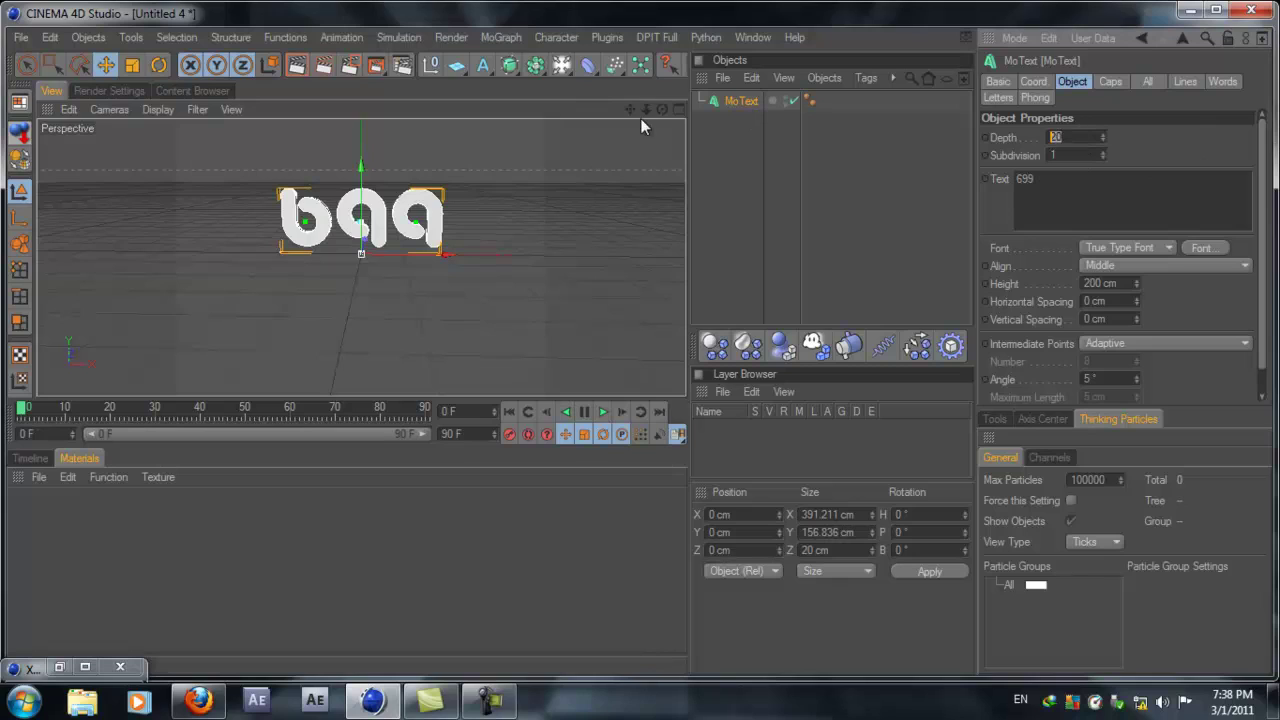
pyautogui.write('70')
pyautogui.press('Return')
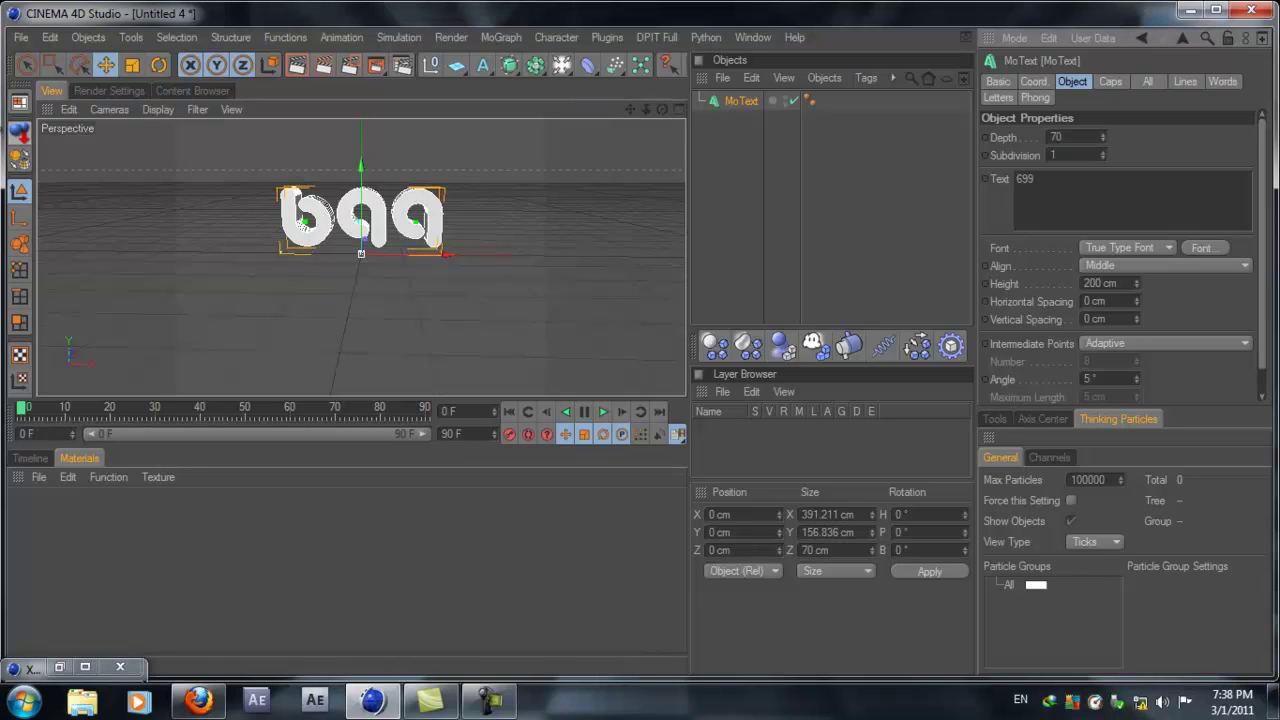
# Make the MoText and all its child objects editable, and merge them into a single polygon object with Connect+Delete
pyautogui.click(20, 160)
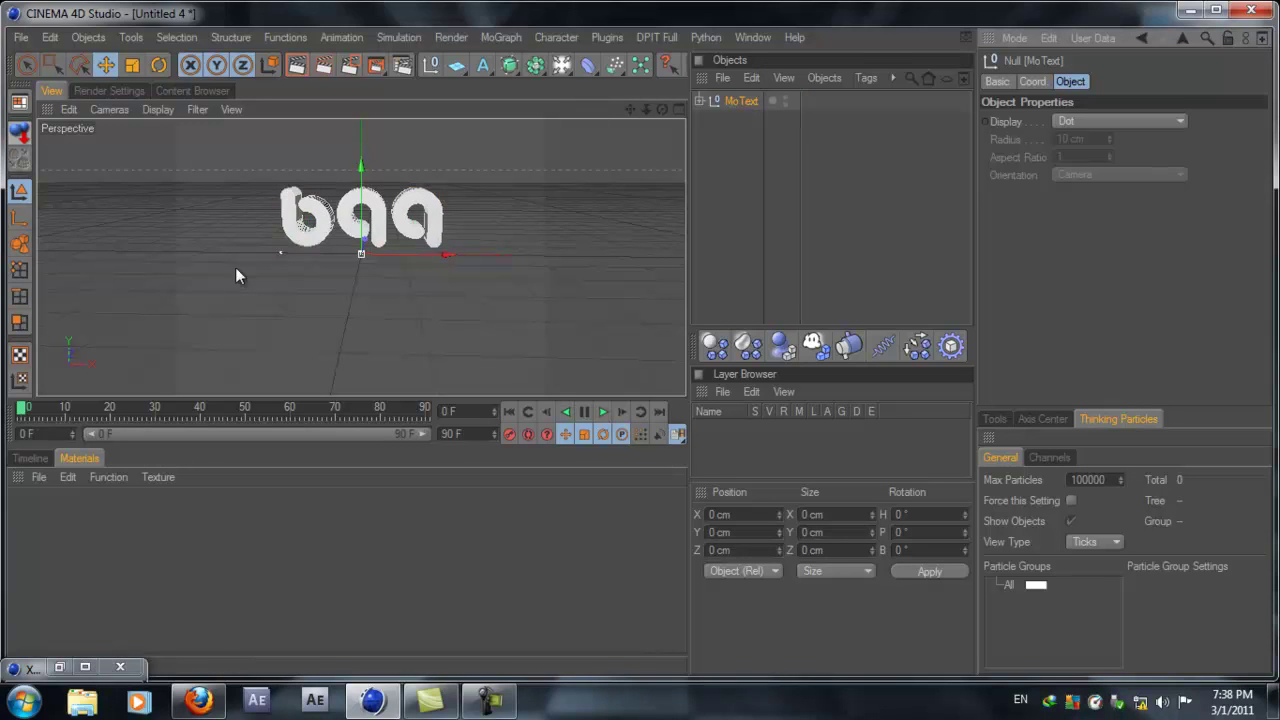
pyautogui.rightClick(712, 102)
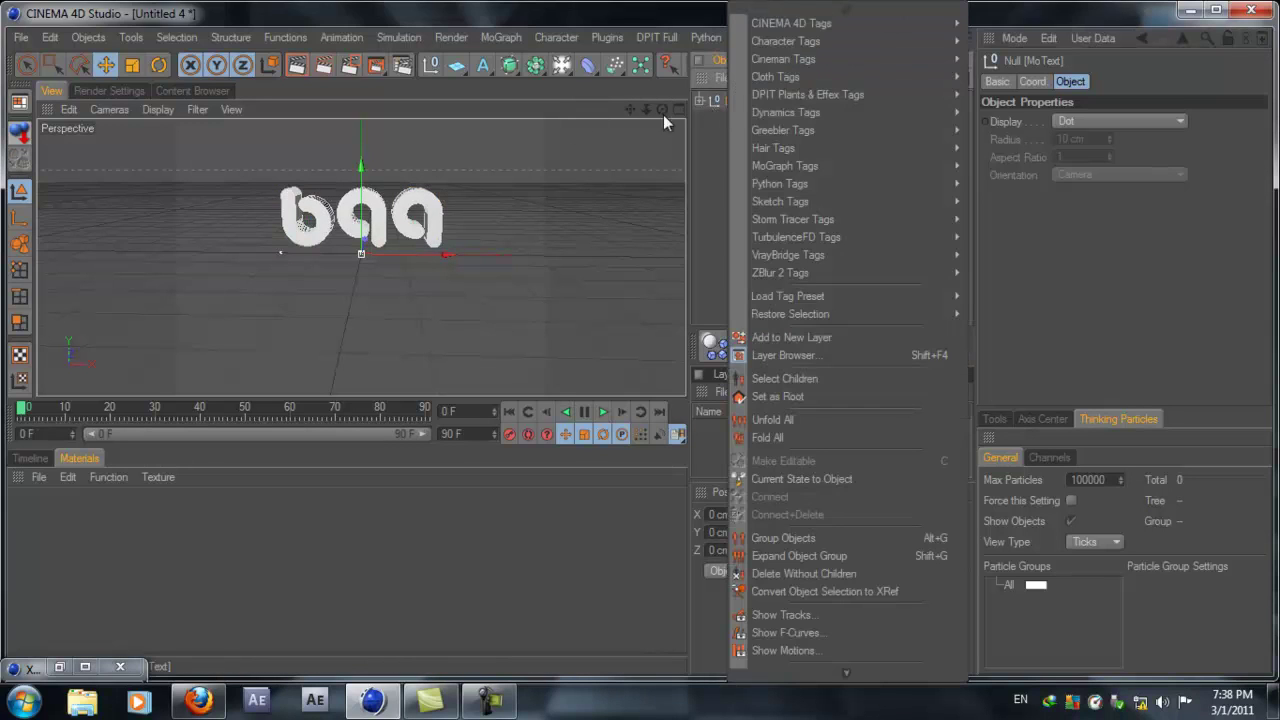
pyautogui.click(785, 378)
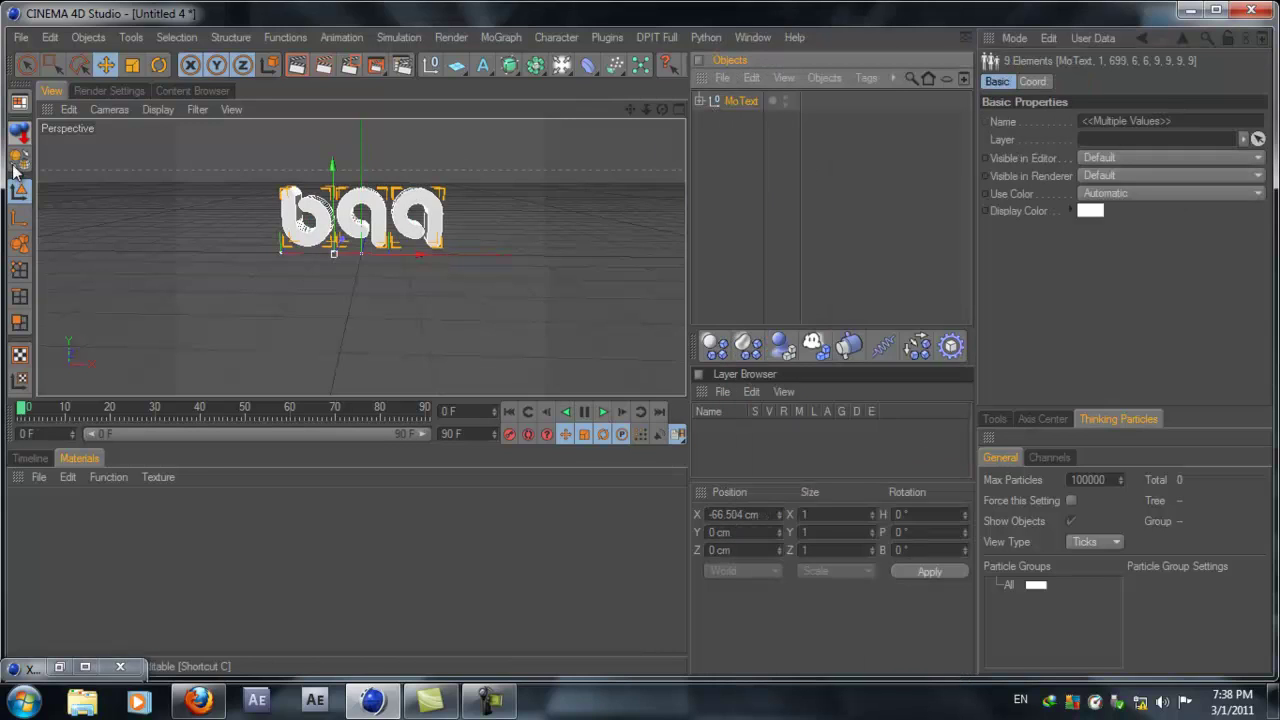
pyautogui.rightClick(712, 103)
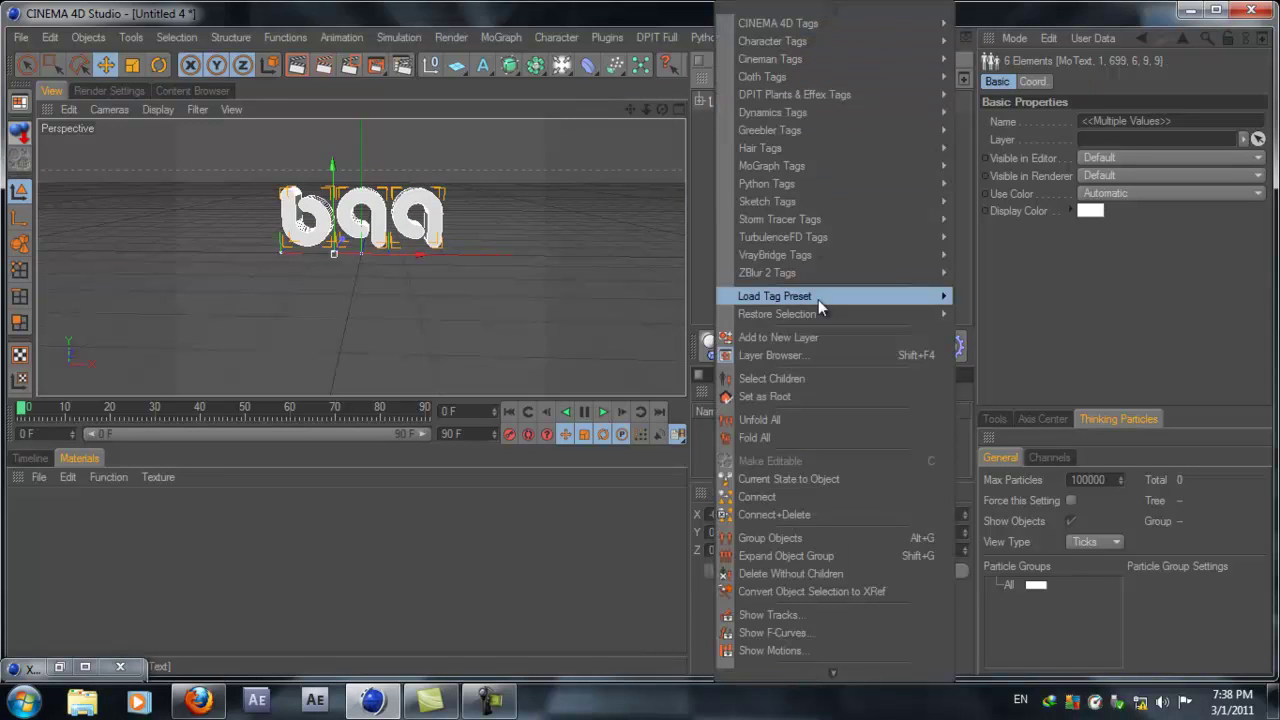
pyautogui.click(777, 393)
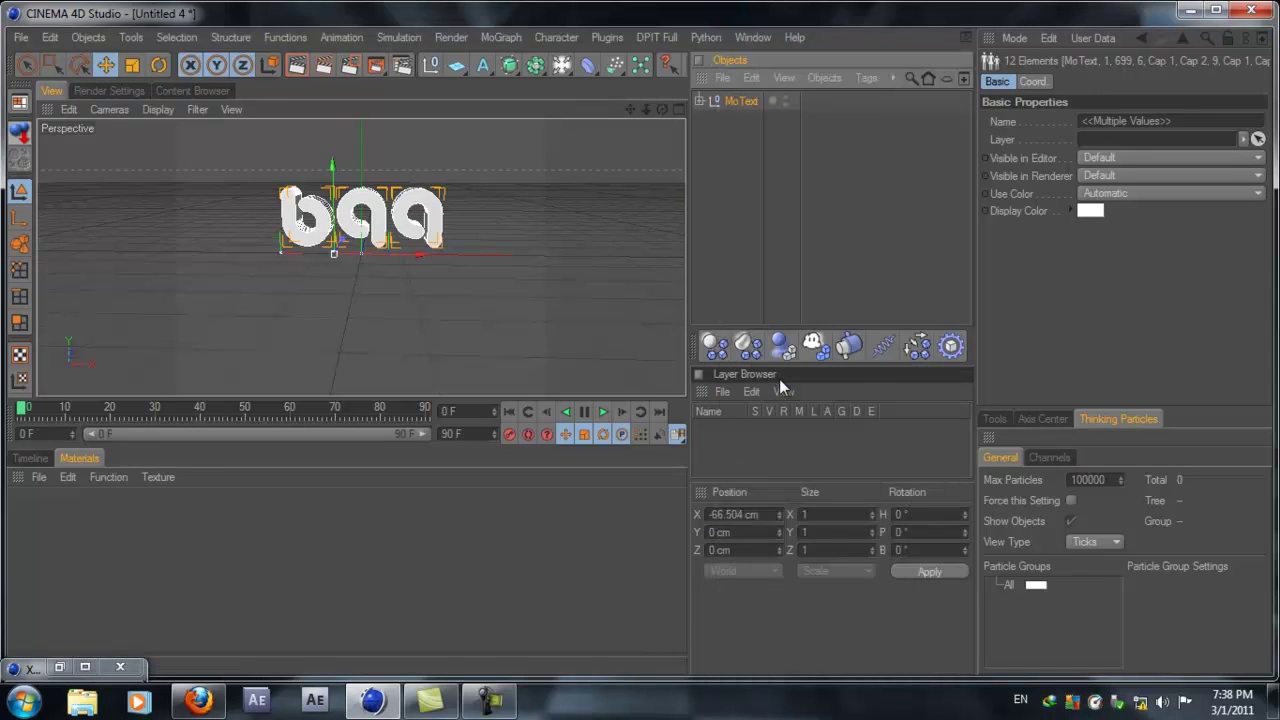
pyautogui.rightClick(731, 100)
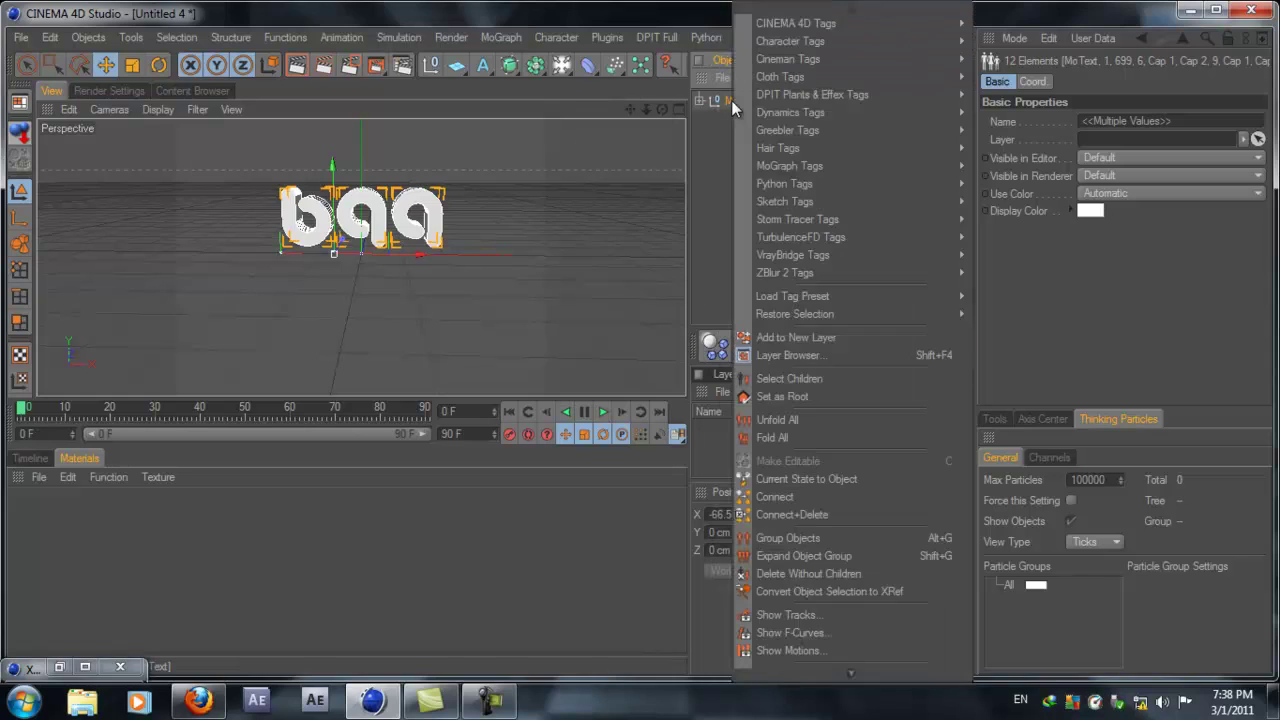
pyautogui.click(780, 514)
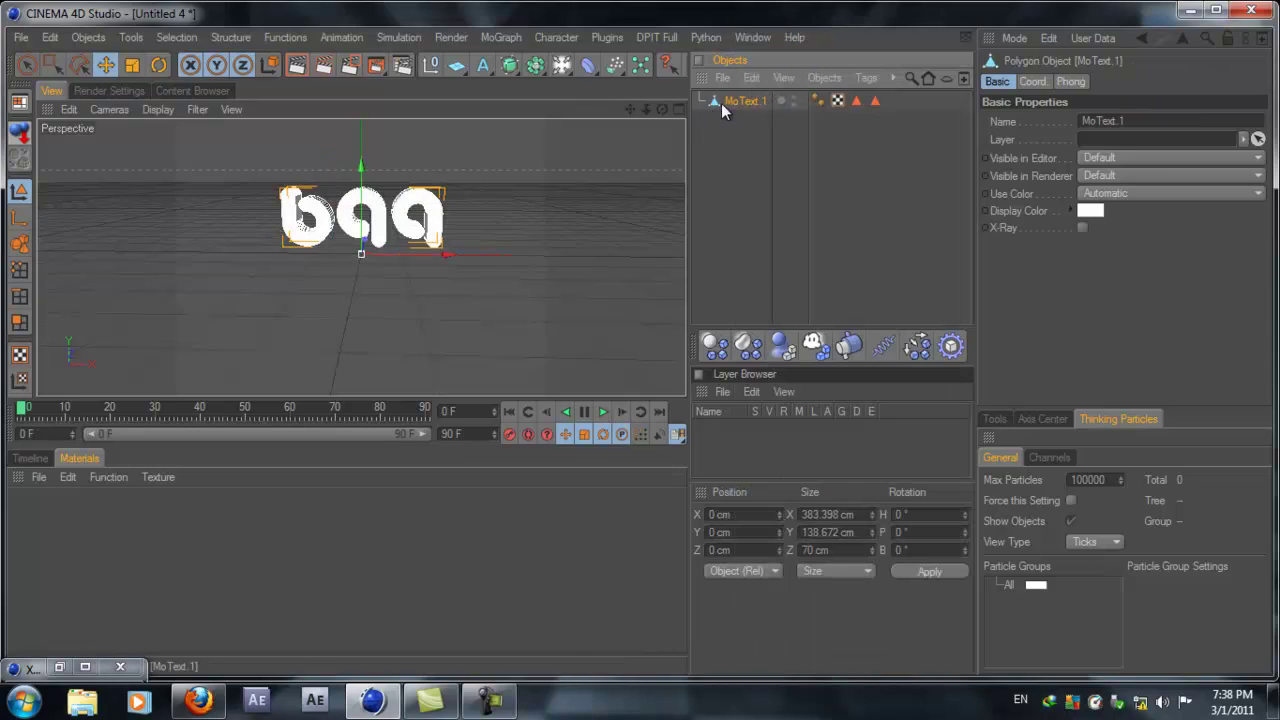
# Optimize the merged text mesh for polygons, unused points and points with a tolerance of 0.01 cm
pyautogui.click(272, 38)
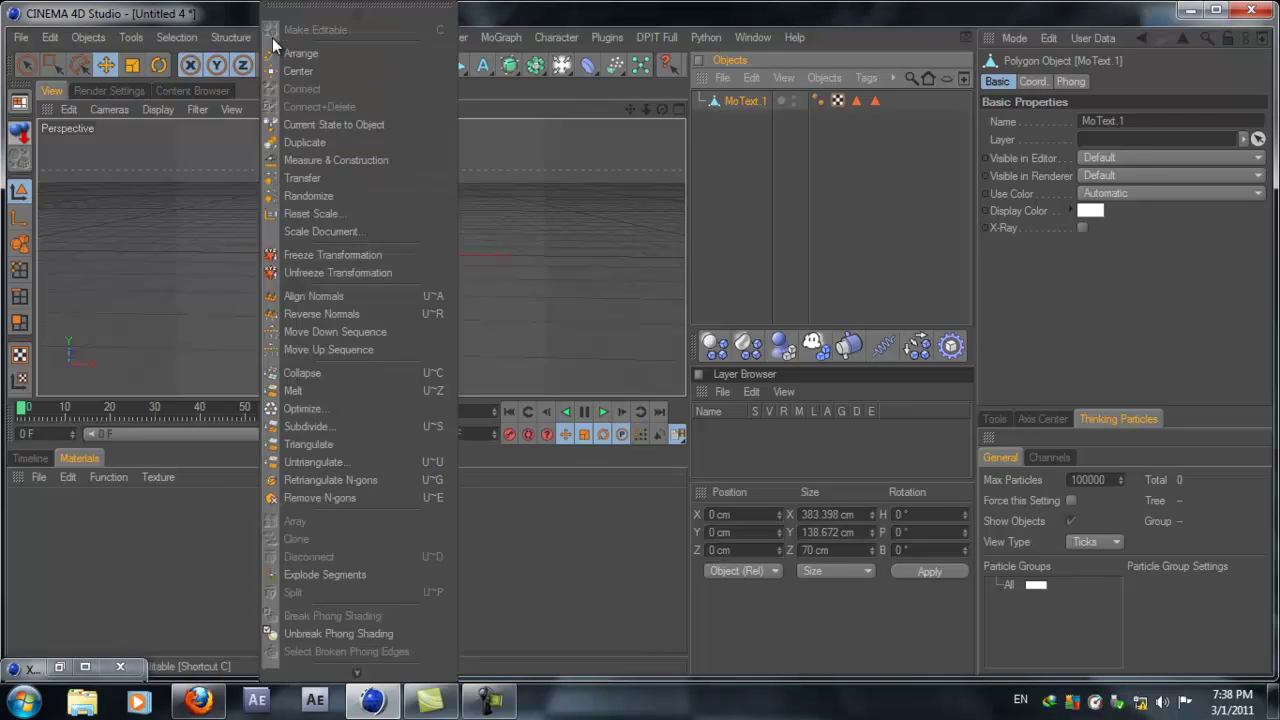
pyautogui.click(295, 408)
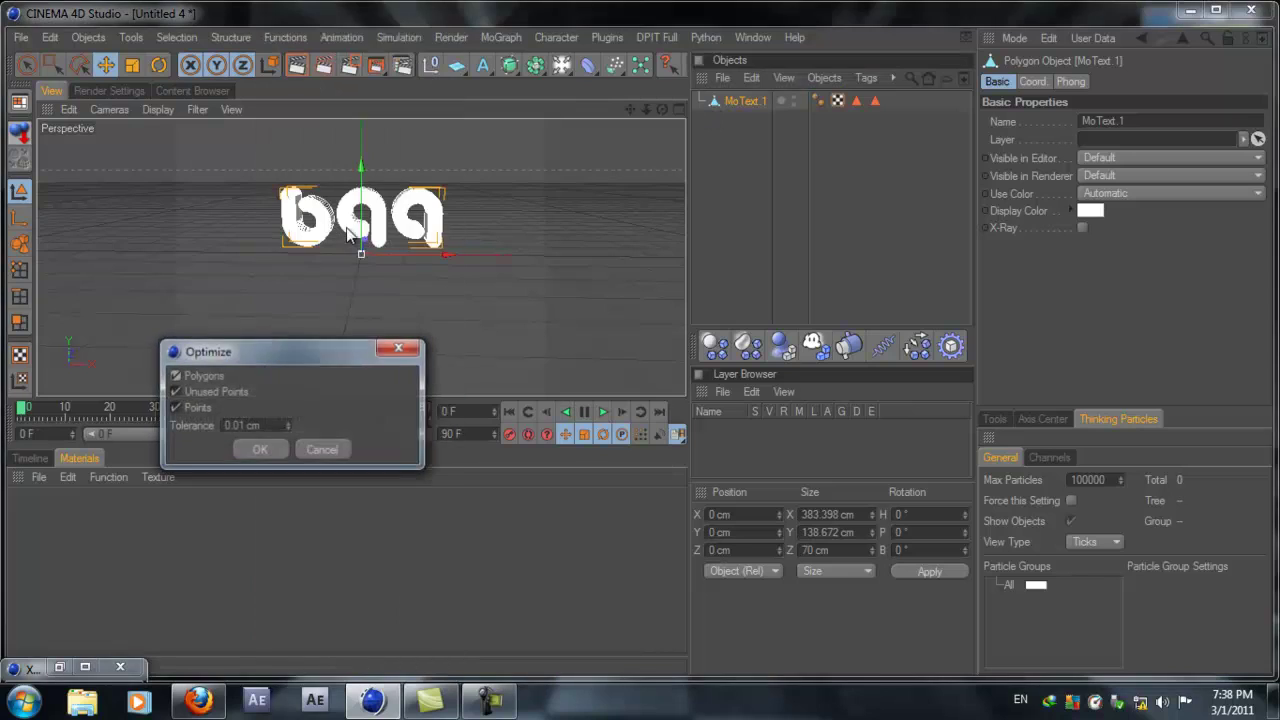
pyautogui.click(250, 449)
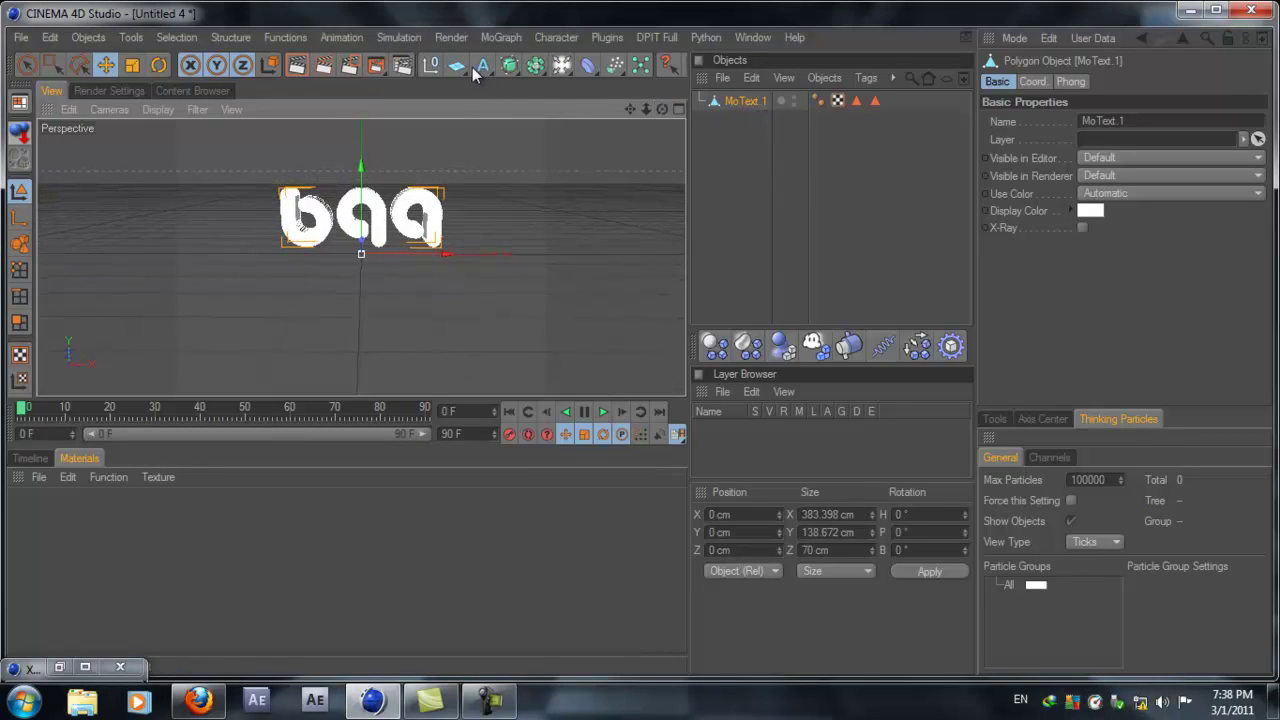
# Add a Plane object to the scene
pyautogui.moveTo(478, 67); pyautogui.dragTo(602, 118)
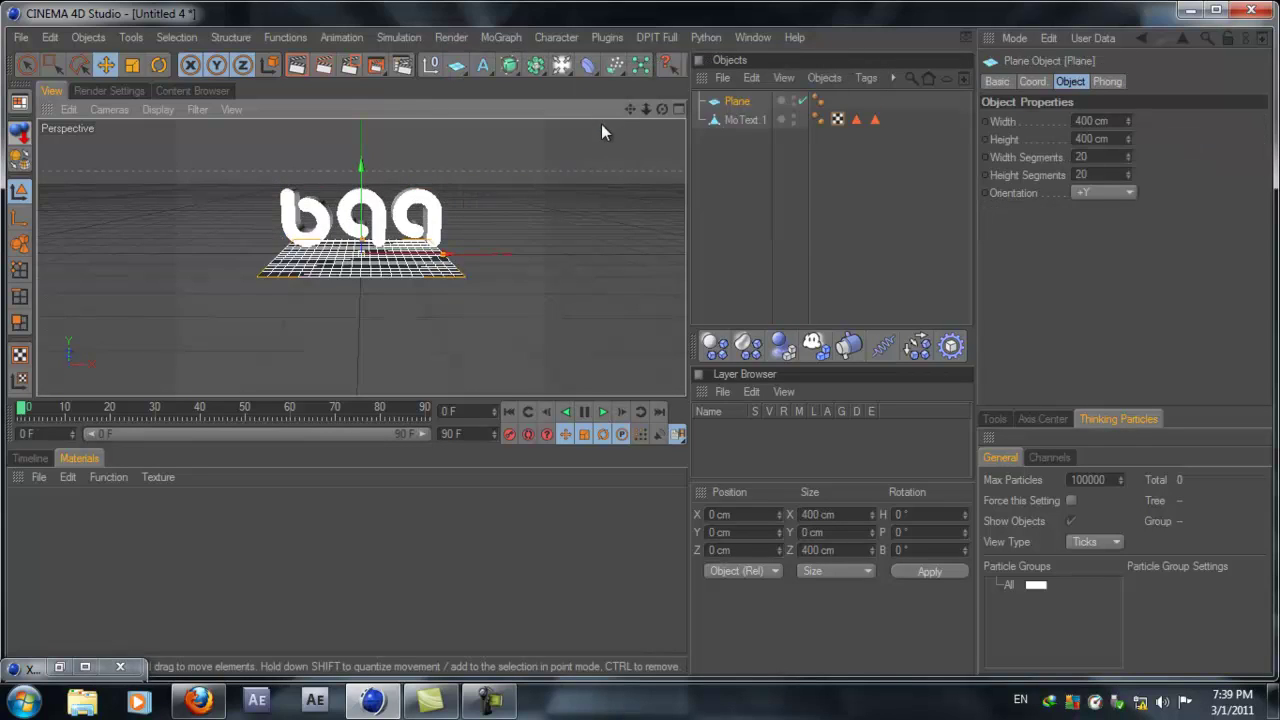
pyautogui.moveTo(652, 345); pyautogui.dragTo(640, 349)
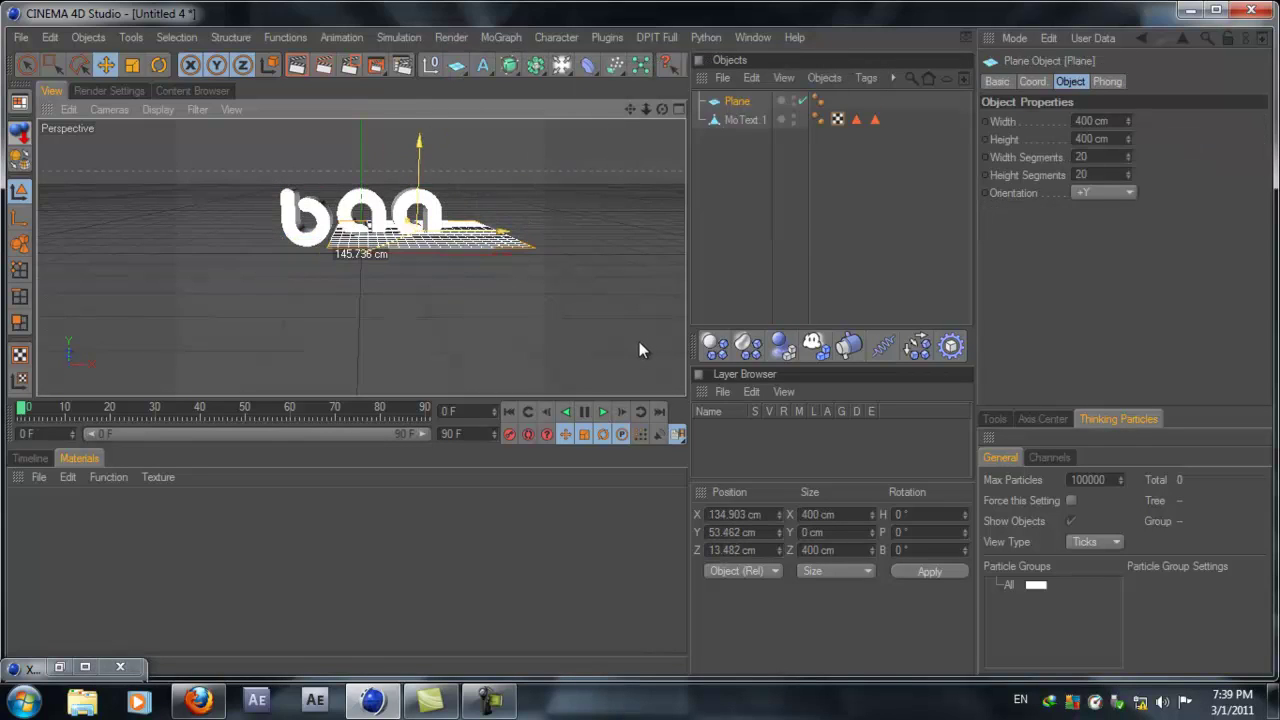
pyautogui.click(52, 37)
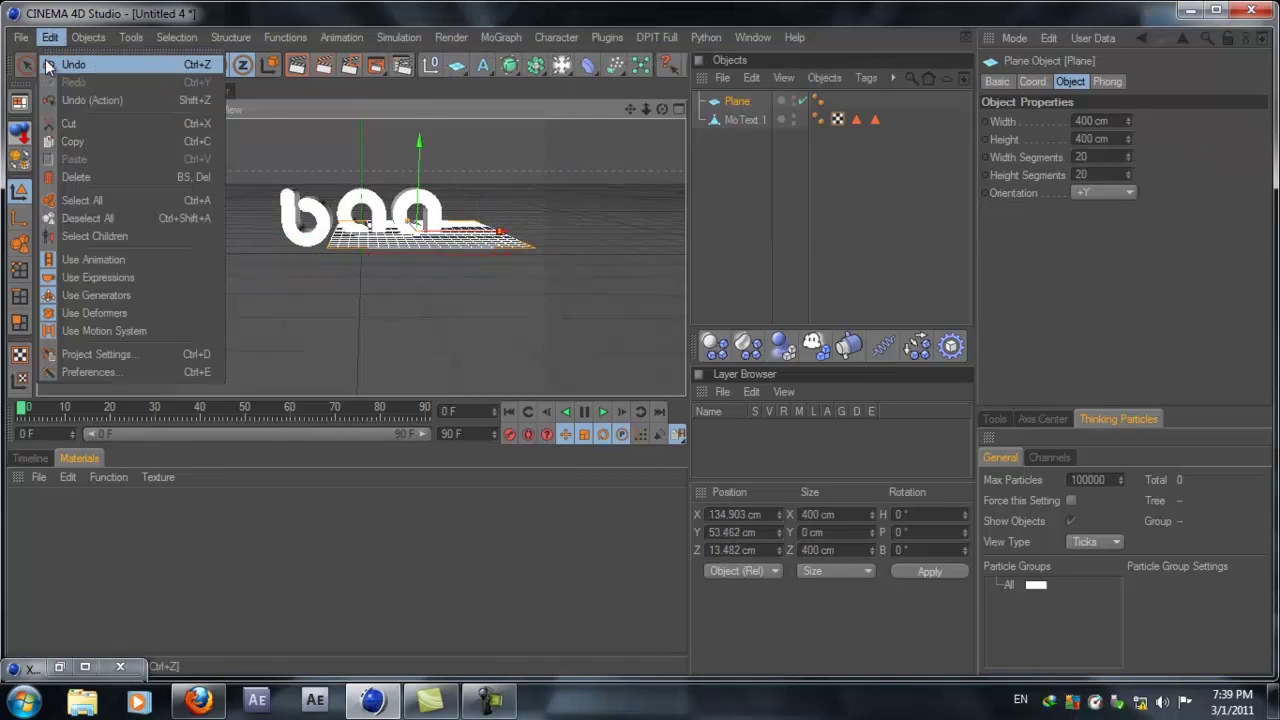
pyautogui.click(62, 64)
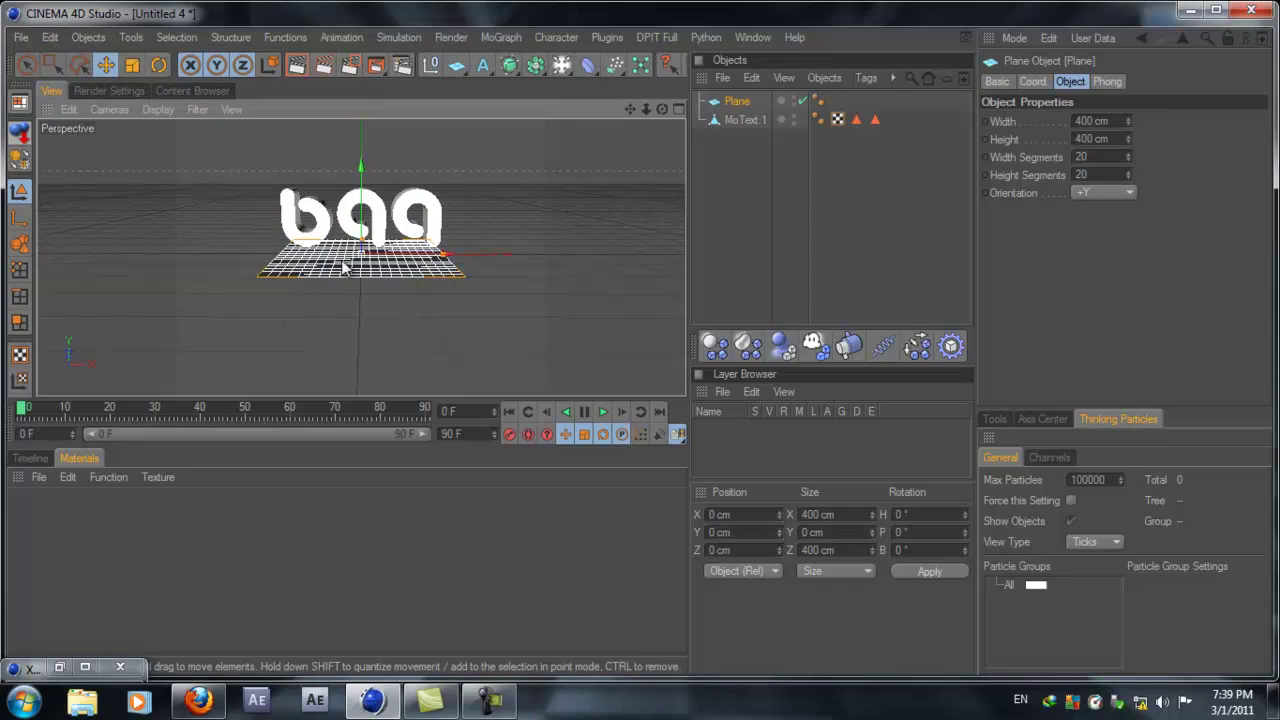
# Scale the plane up evenly to about 602 cm per side and set its B rotation to -50°
pyautogui.click(132, 65)
pyautogui.moveTo(366, 262); pyautogui.dragTo(639, 341)
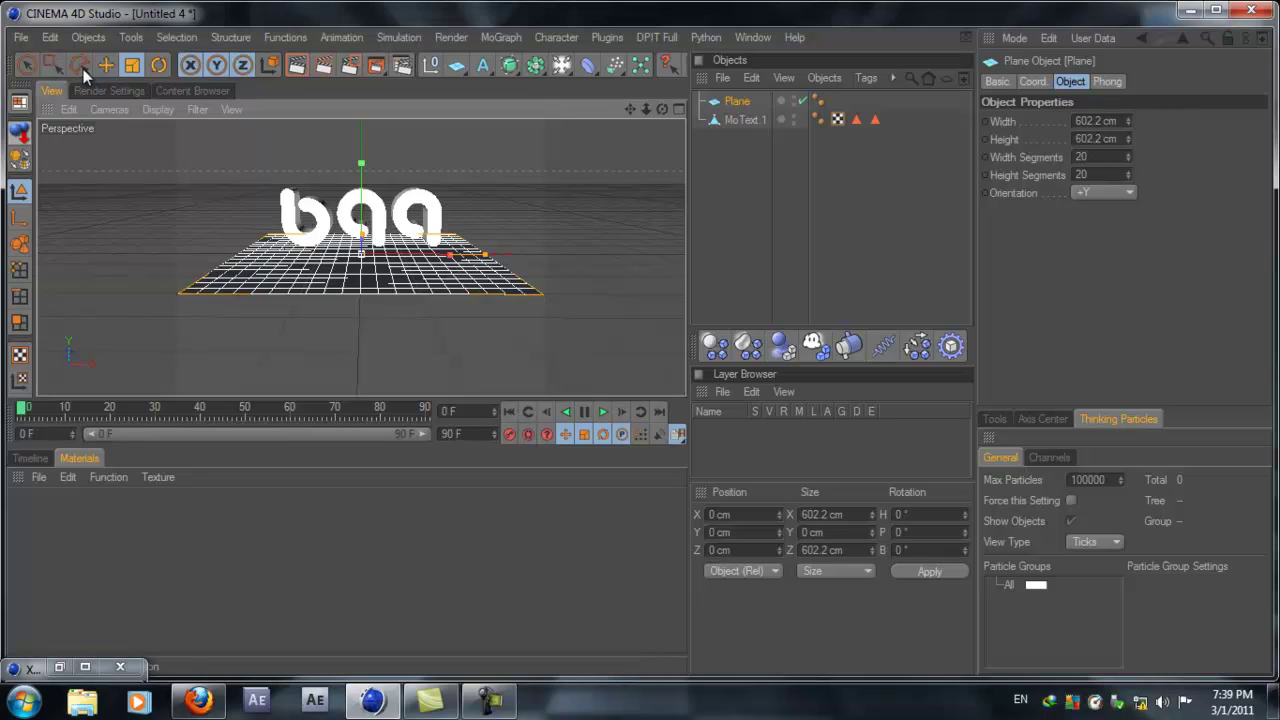
pyautogui.click(159, 65)
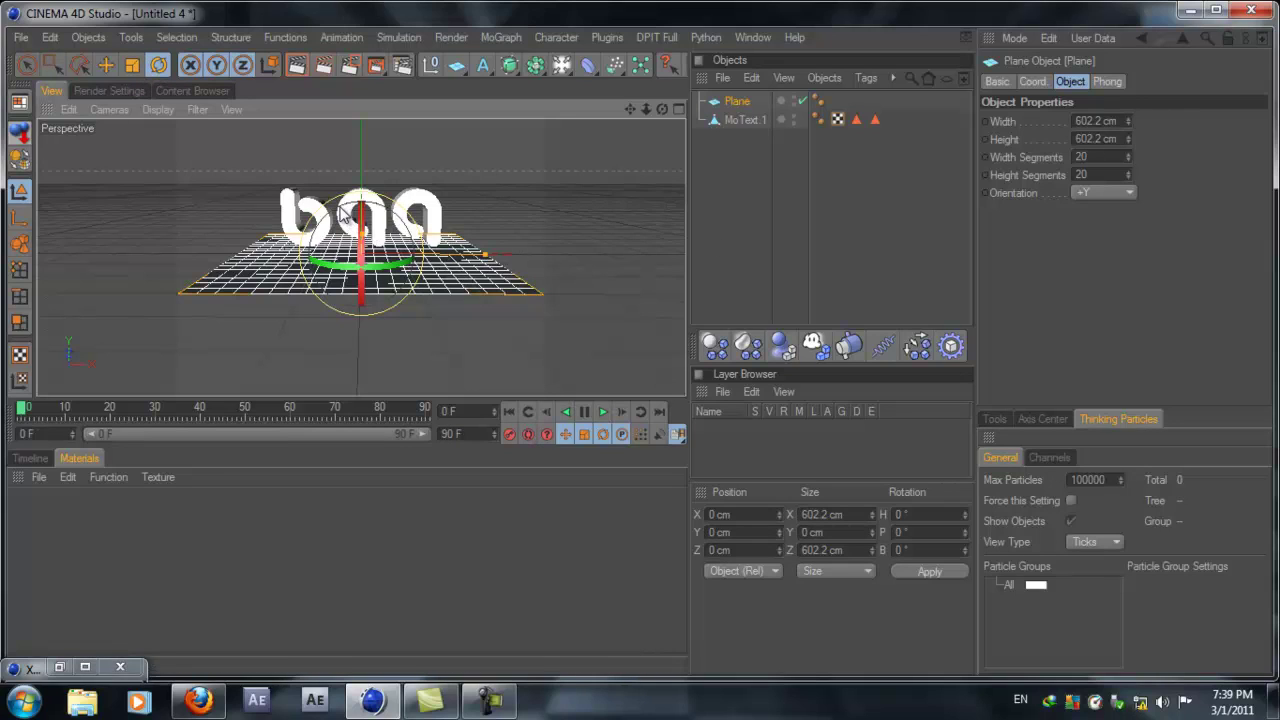
pyautogui.moveTo(353, 218); pyautogui.dragTo(290, 231)
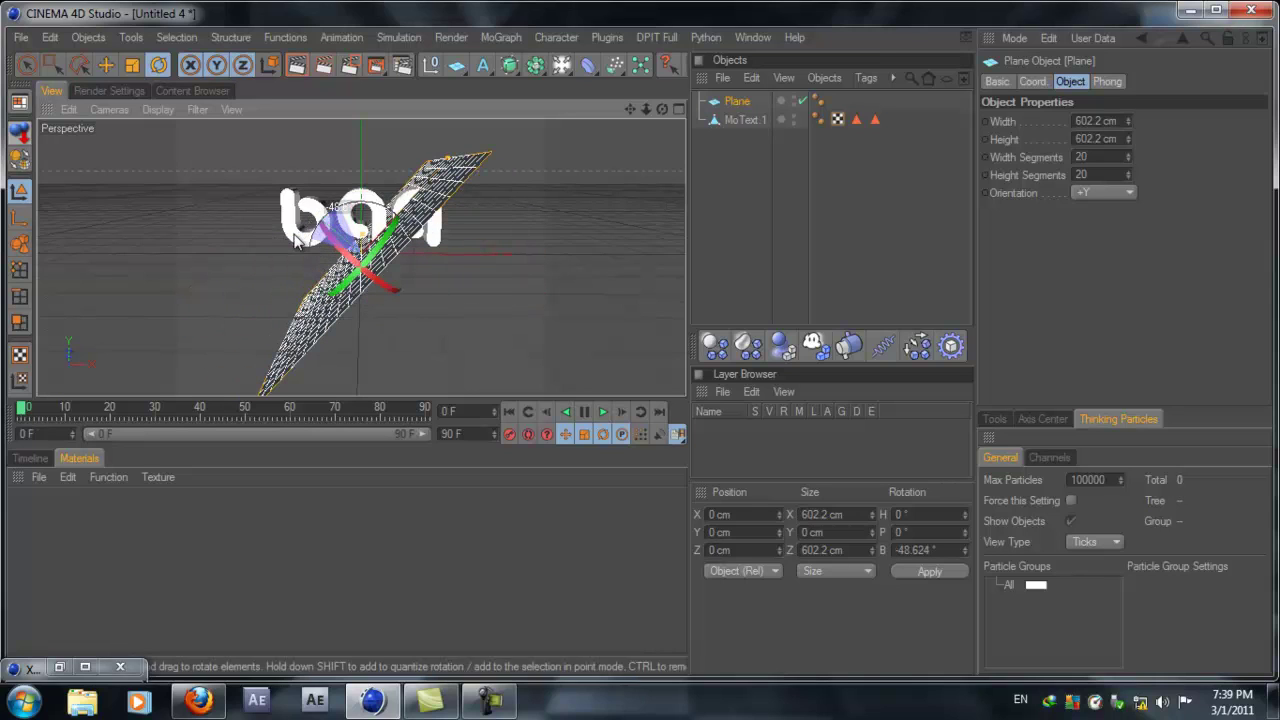
pyautogui.doubleClick(910, 550)
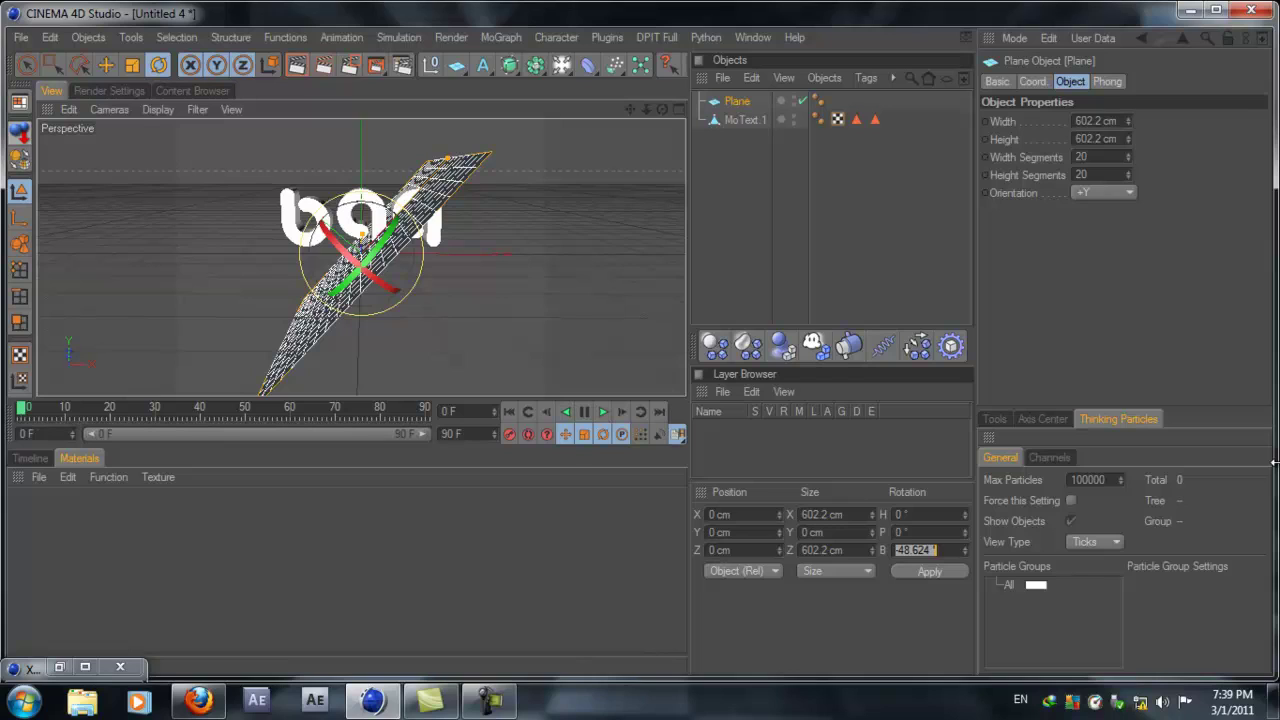
pyautogui.write('-50')
pyautogui.click(929, 571)
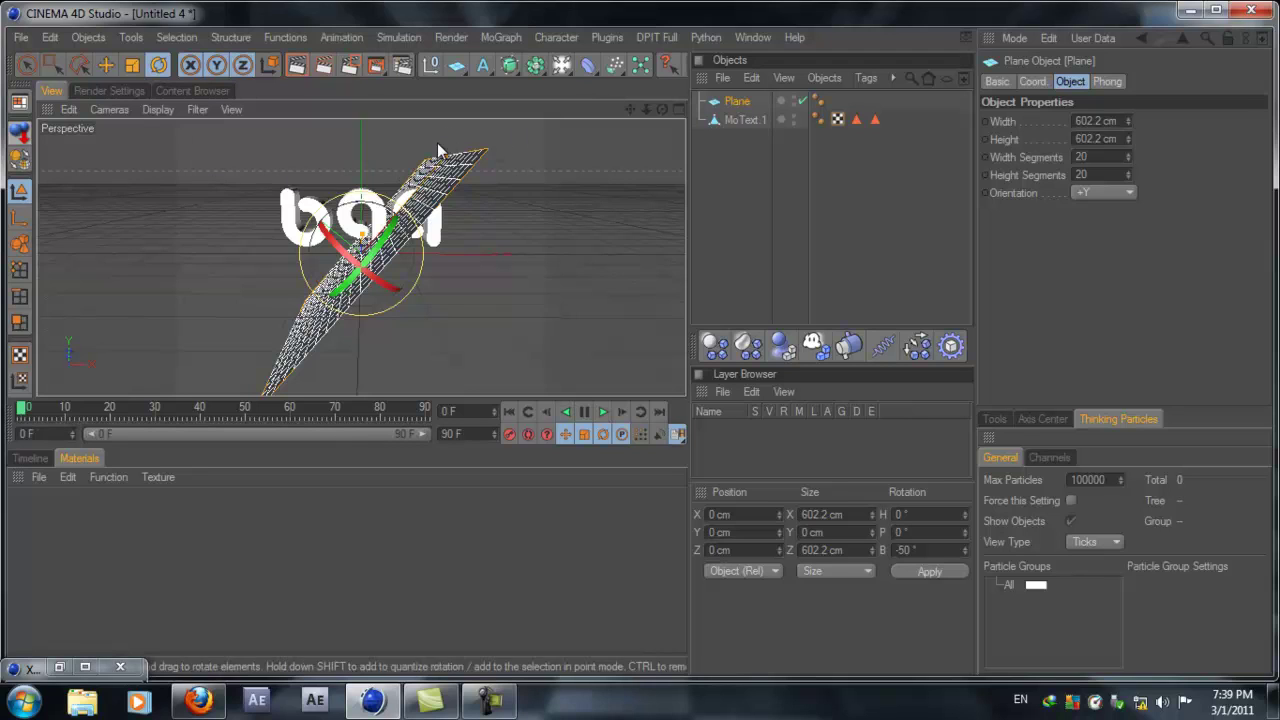
# Widen the plane to about 829 cm and move it to the left of the text, at X about -487 cm
pyautogui.moveTo(446, 157); pyautogui.dragTo(642, 348)
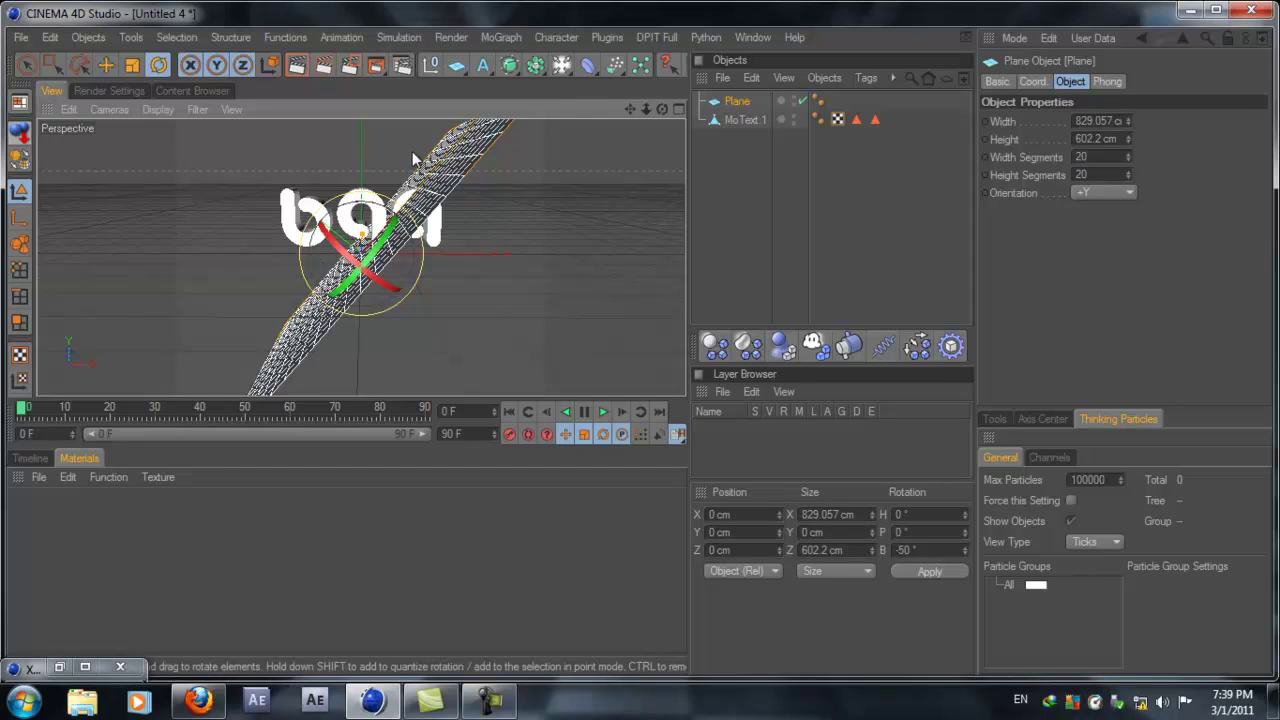
pyautogui.click(27, 66)
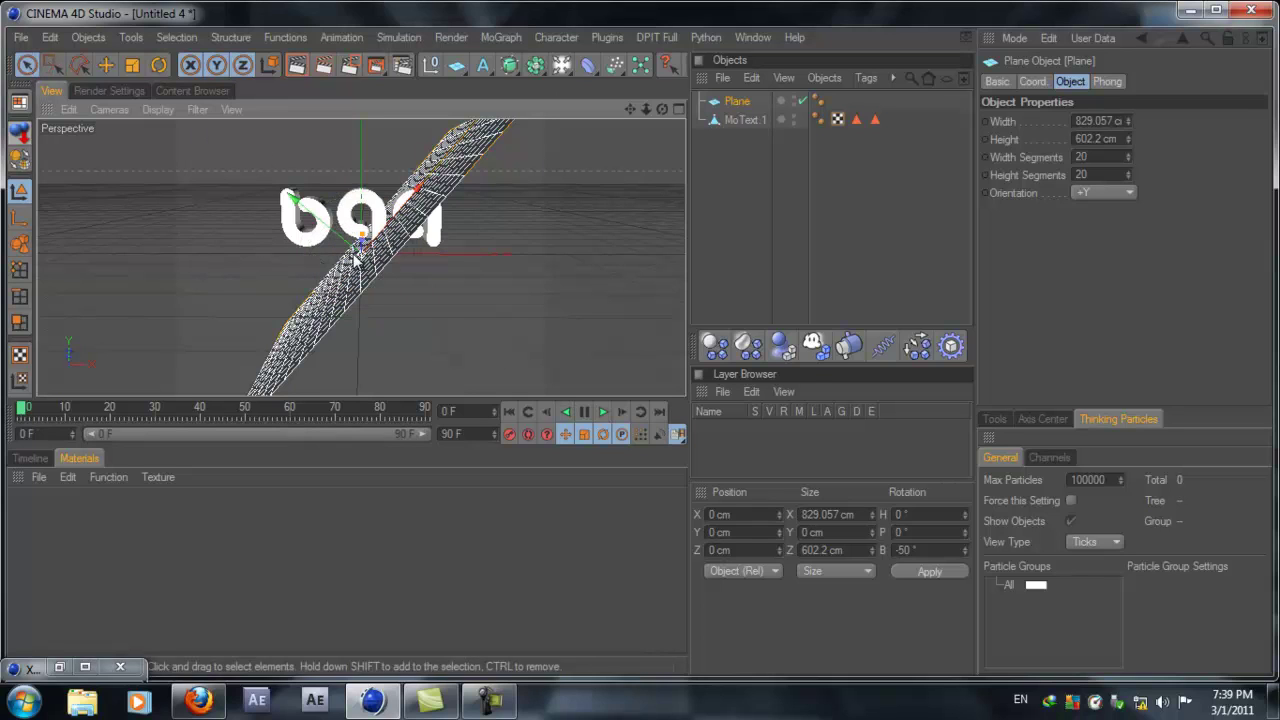
pyautogui.moveTo(362, 258); pyautogui.dragTo(160, 247)
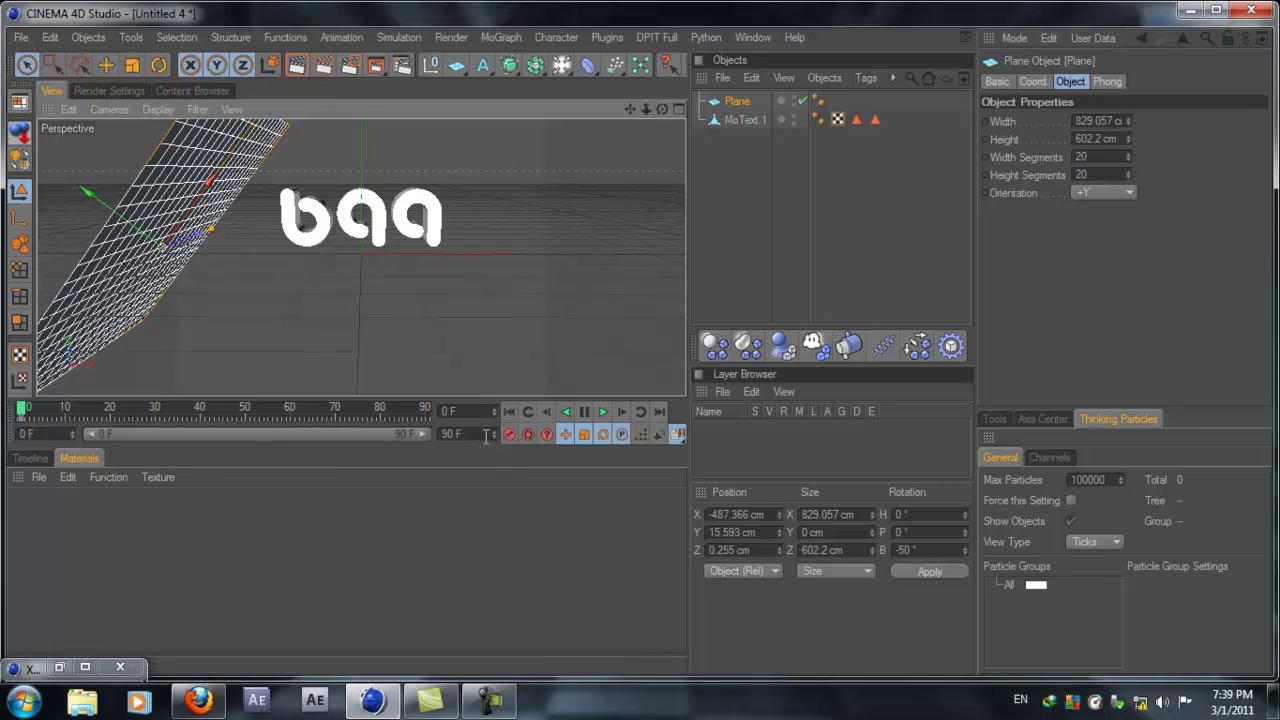
# Extend the project length to 300 frames and stretch the visible timeline range to frame 300
pyautogui.click(451, 434)
pyautogui.write('300')
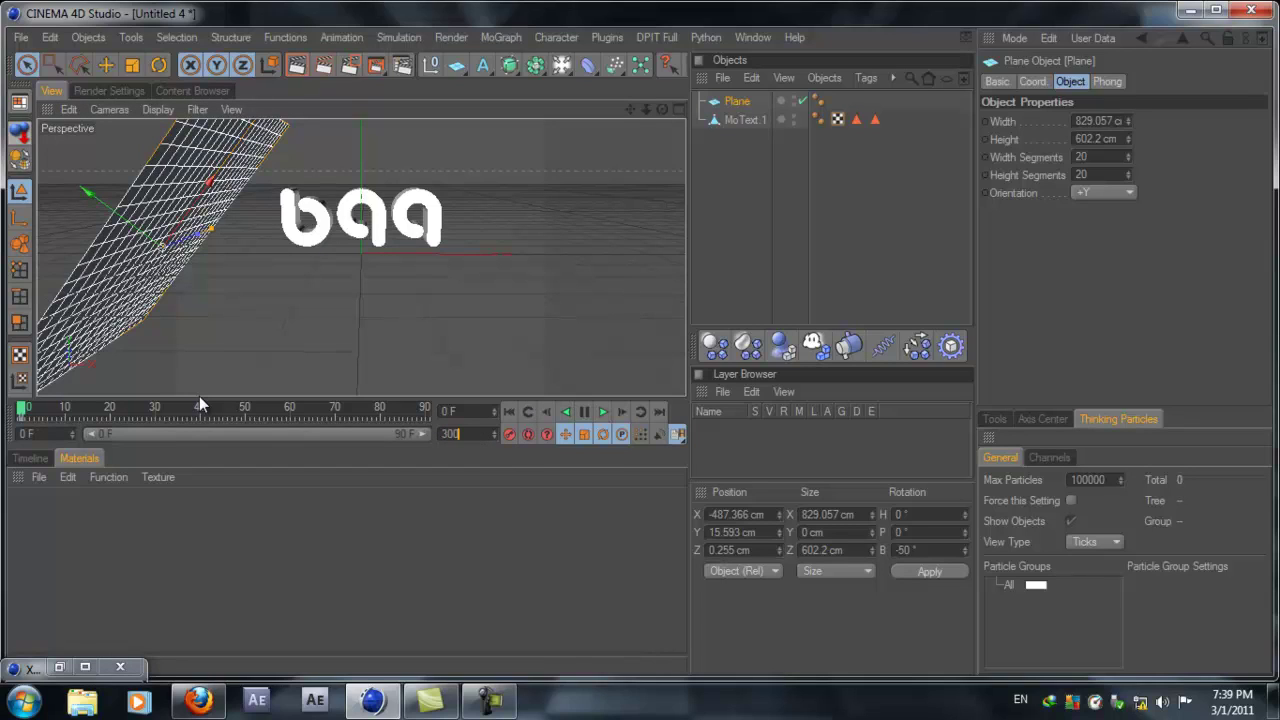
pyautogui.press('Return')
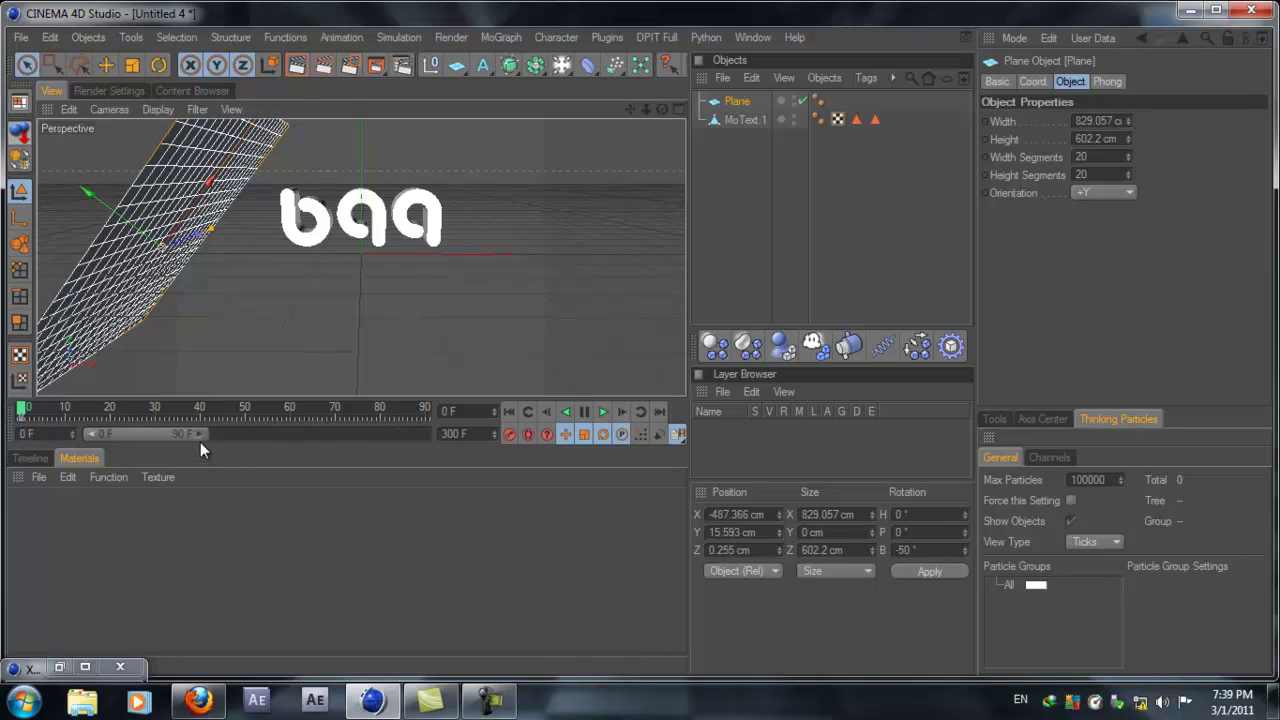
pyautogui.moveTo(200, 436); pyautogui.dragTo(488, 455)
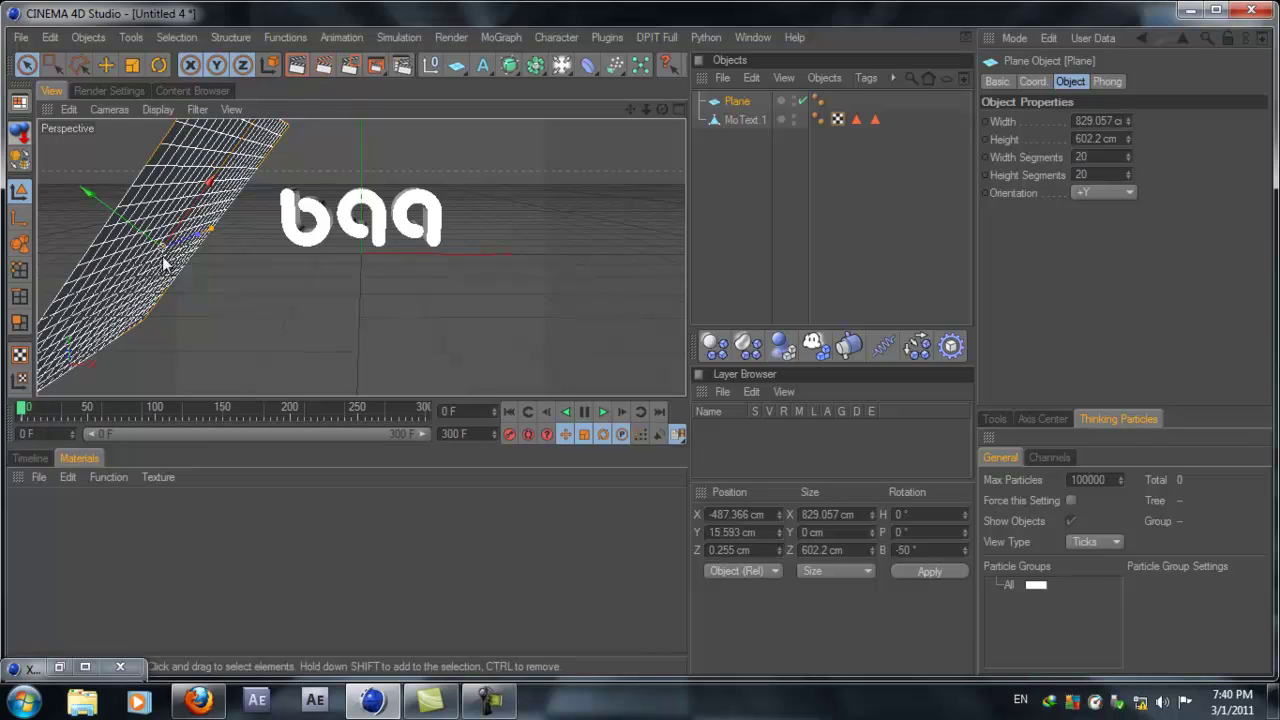
# Keyframe the plane left of the text around frame 60 and right of it, at X about 391 cm, at frame 150
pyautogui.moveTo(19, 412); pyautogui.dragTo(128, 431)
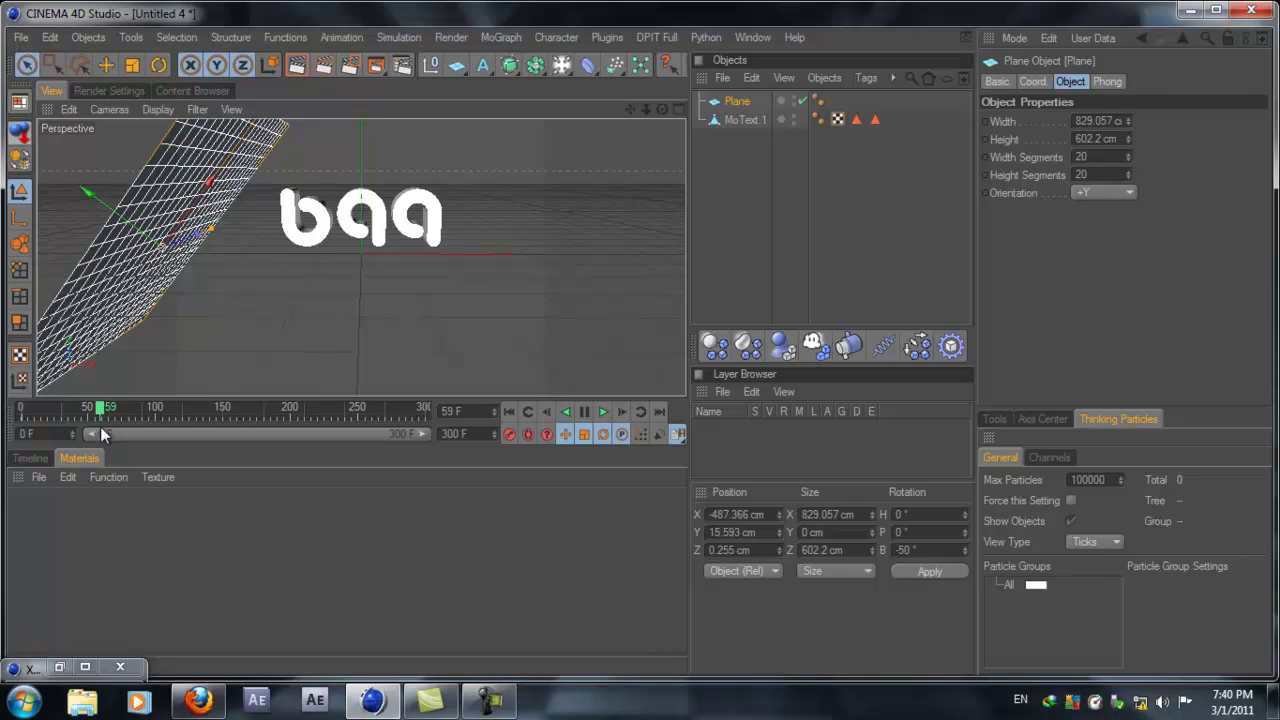
pyautogui.moveTo(111, 397); pyautogui.dragTo(113, 401)
pyautogui.moveTo(103, 410); pyautogui.dragTo(225, 421)
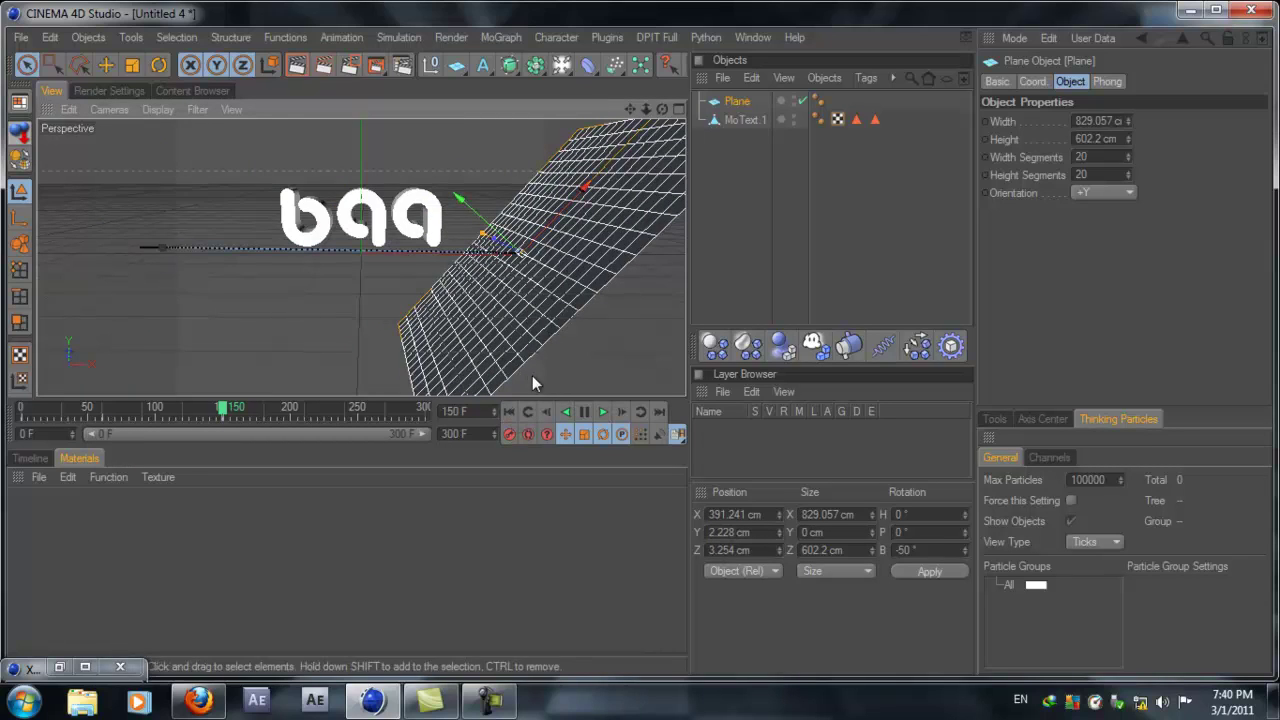
# Play the animation from frame 0 to check the plane's sweep across the text, and return to the start
pyautogui.click(511, 411)
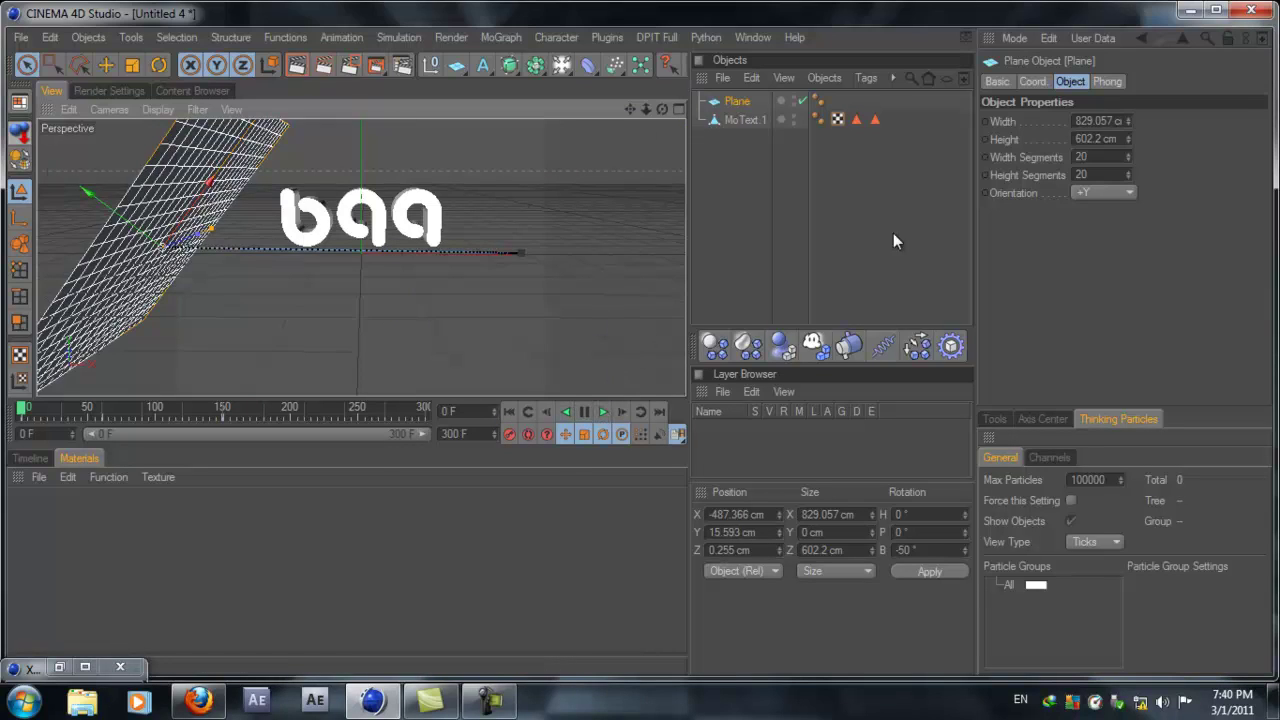
pyautogui.click(603, 411)
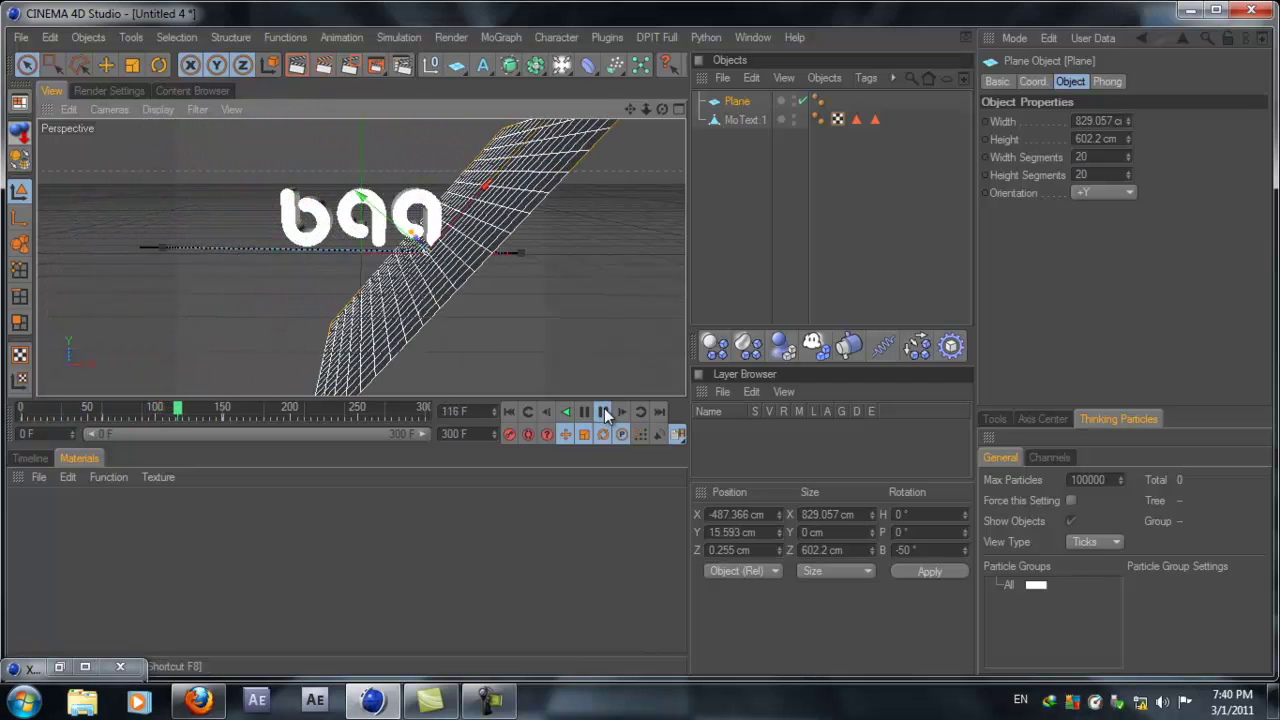
pyautogui.click(604, 411)
pyautogui.hotkey('shift', 'f')
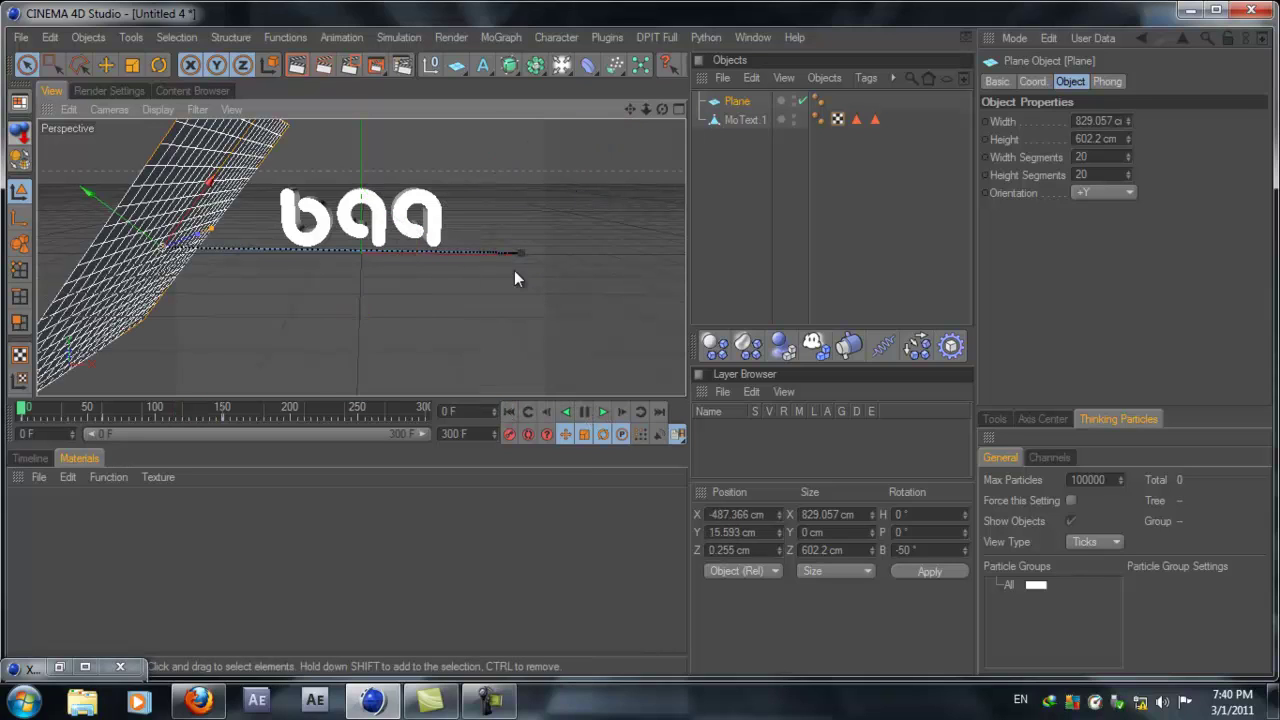
# Select all of the plane's keyframes on the timeline and set their interpolation to Linear
pyautogui.click(320, 408)
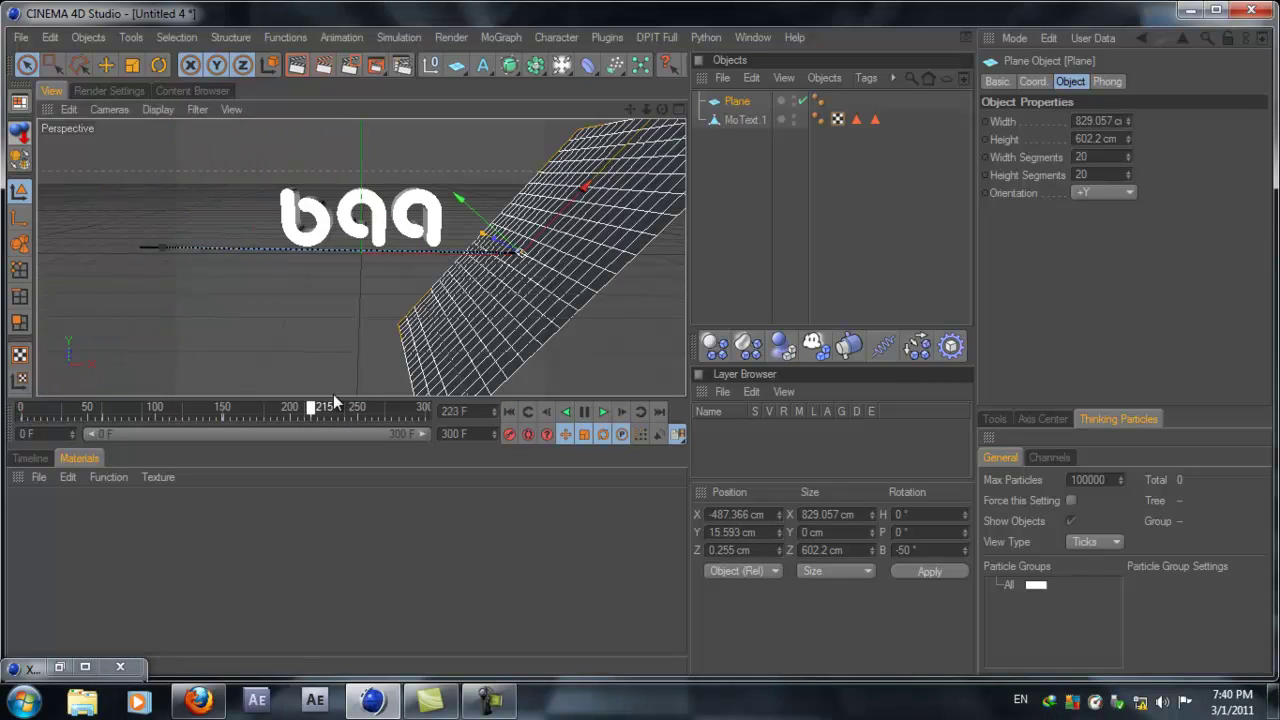
pyautogui.moveTo(333, 394); pyautogui.dragTo(424, 408)
pyautogui.click(600, 412)
pyautogui.moveTo(261, 417); pyautogui.dragTo(20, 417)
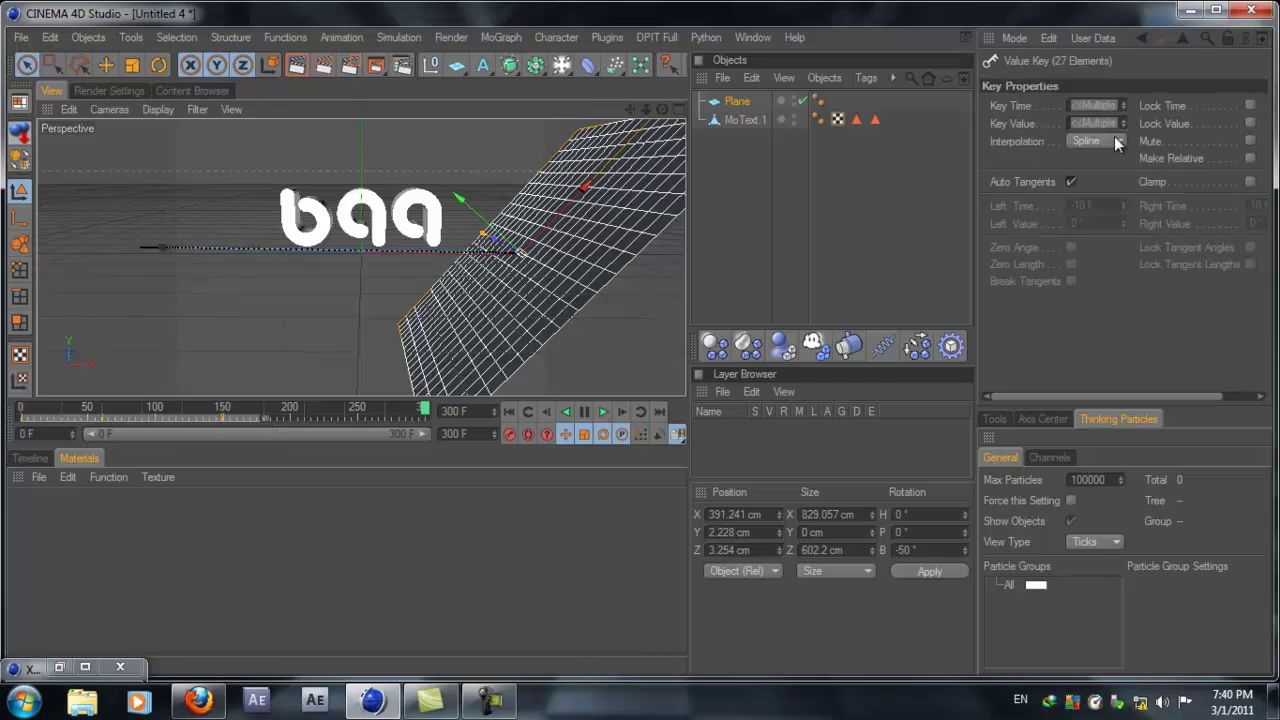
pyautogui.click(1117, 145)
pyautogui.click(1090, 174)
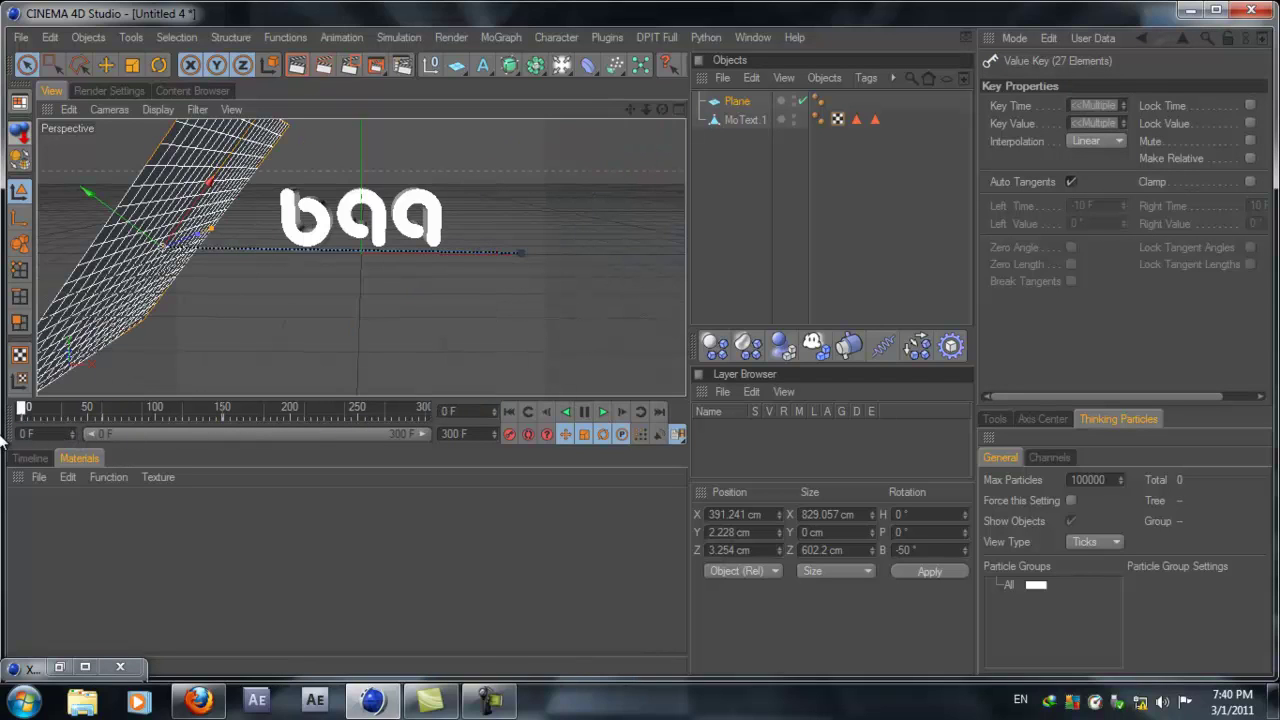
# Play back the plane's linear movement past the text and rewind to frame 0
pyautogui.click(602, 417)
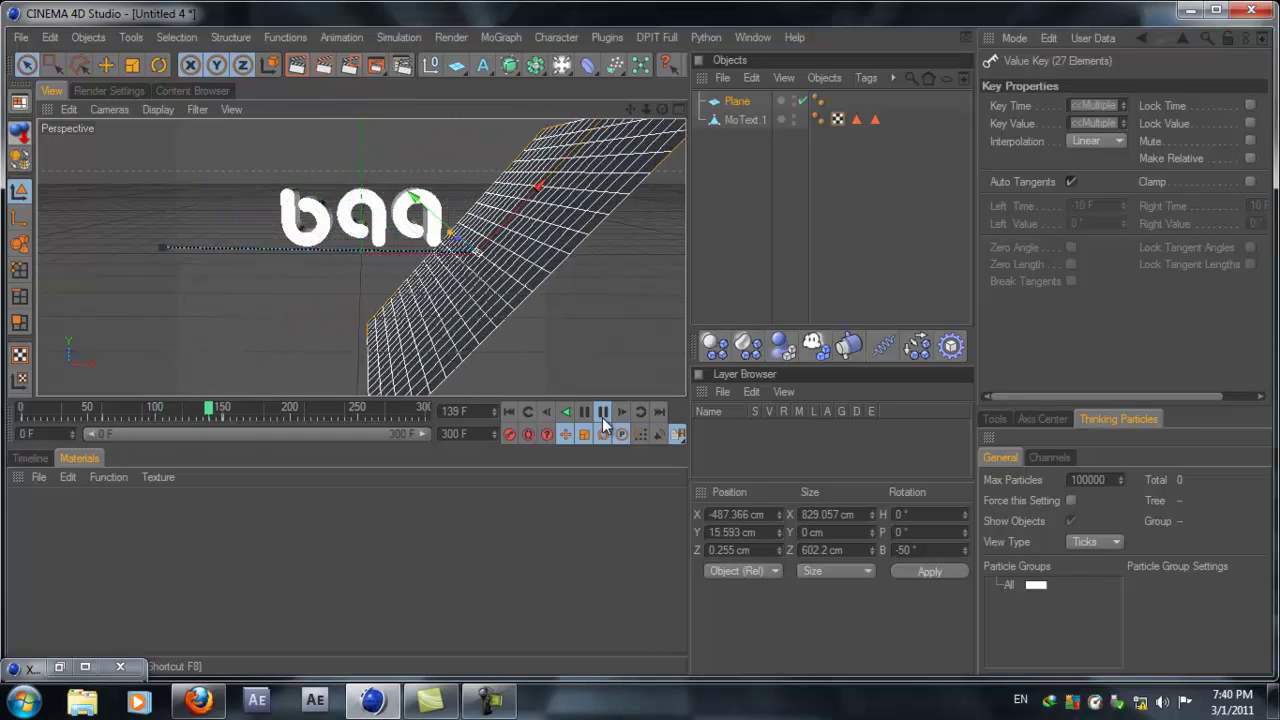
pyautogui.click(602, 417)
pyautogui.click(510, 414)
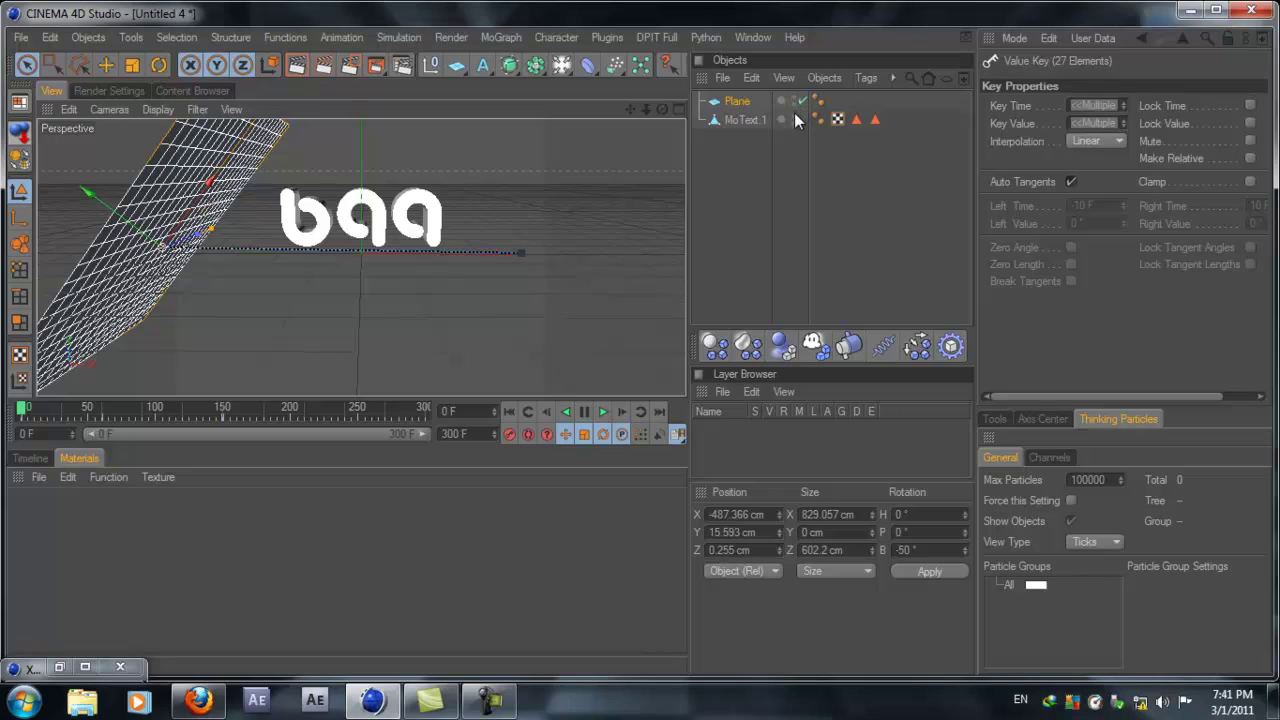
# Add a null object and attach an XPresso tag to it, moving the editor window clear of the toolbar
pyautogui.click(429, 65)
pyautogui.rightClick(721, 104)
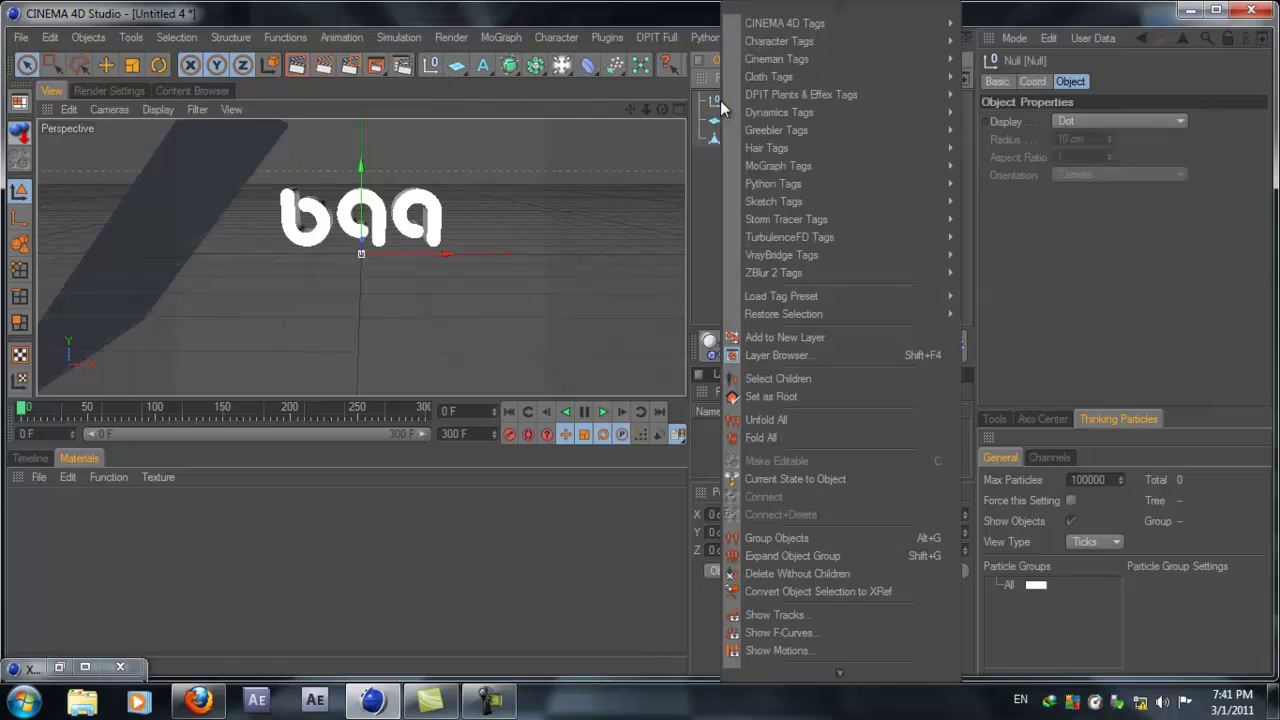
pyautogui.moveTo(781, 24)
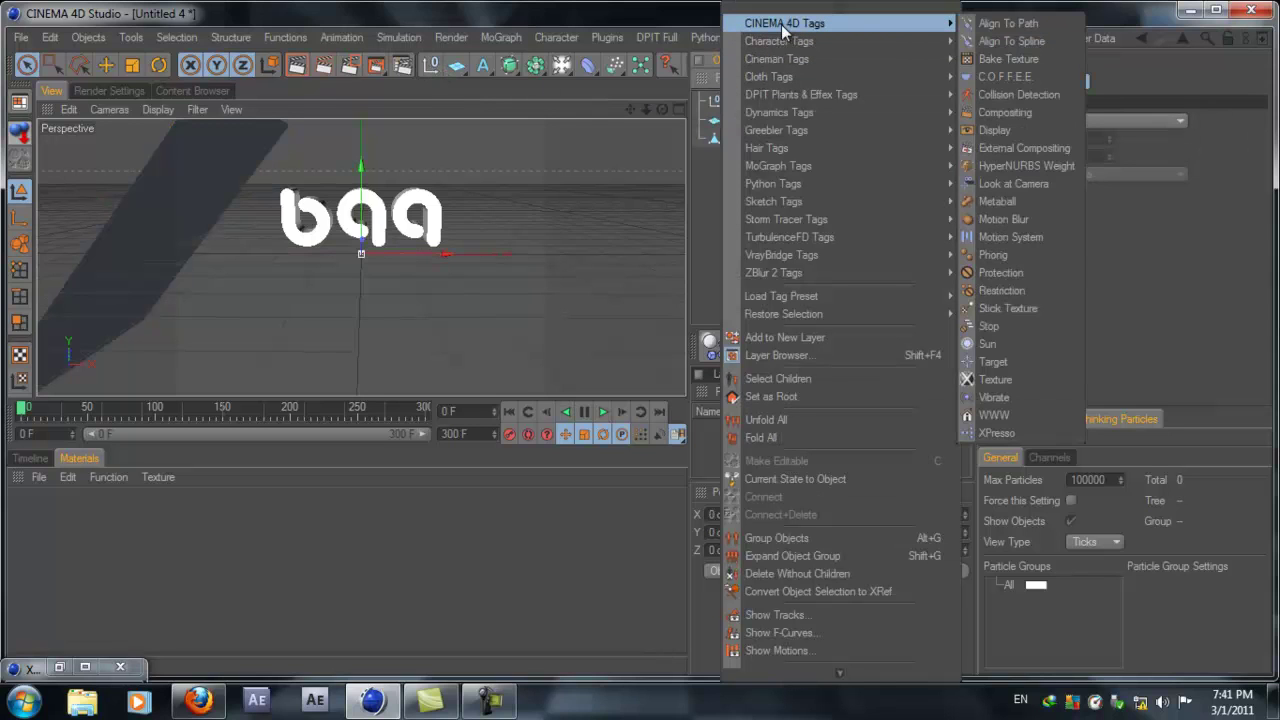
pyautogui.click(1002, 430)
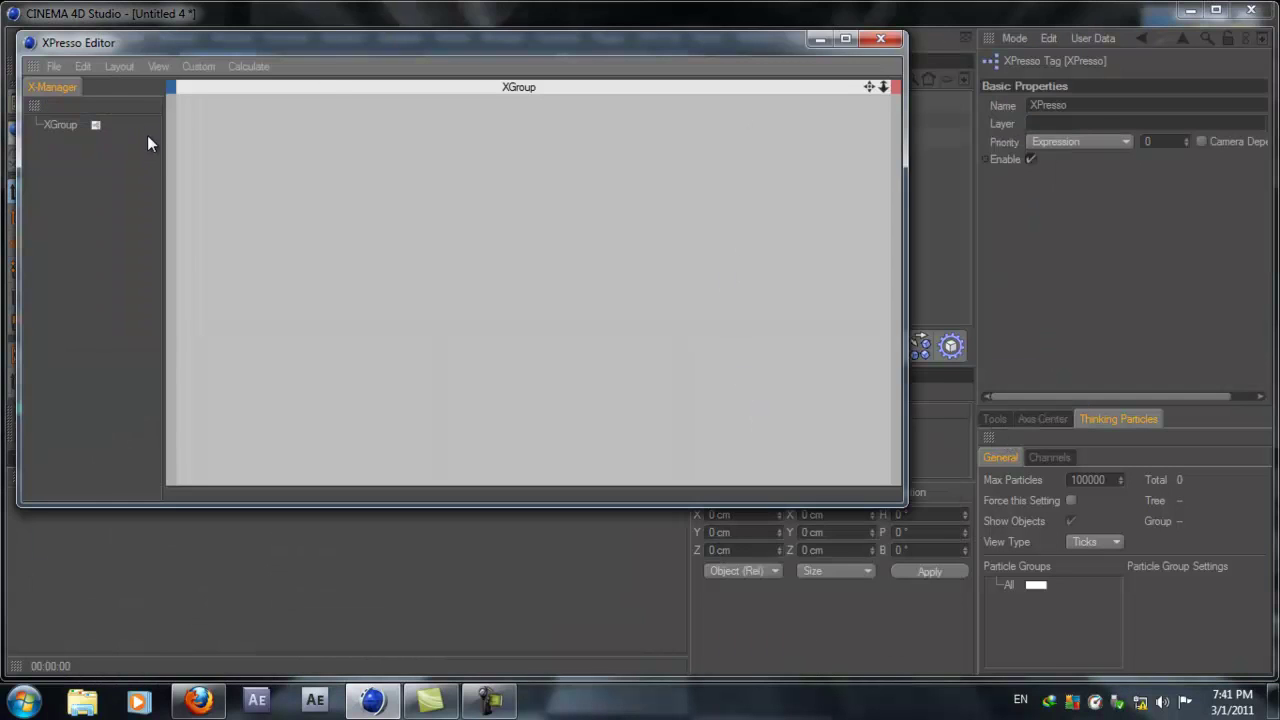
pyautogui.moveTo(157, 44); pyautogui.dragTo(220, 91)
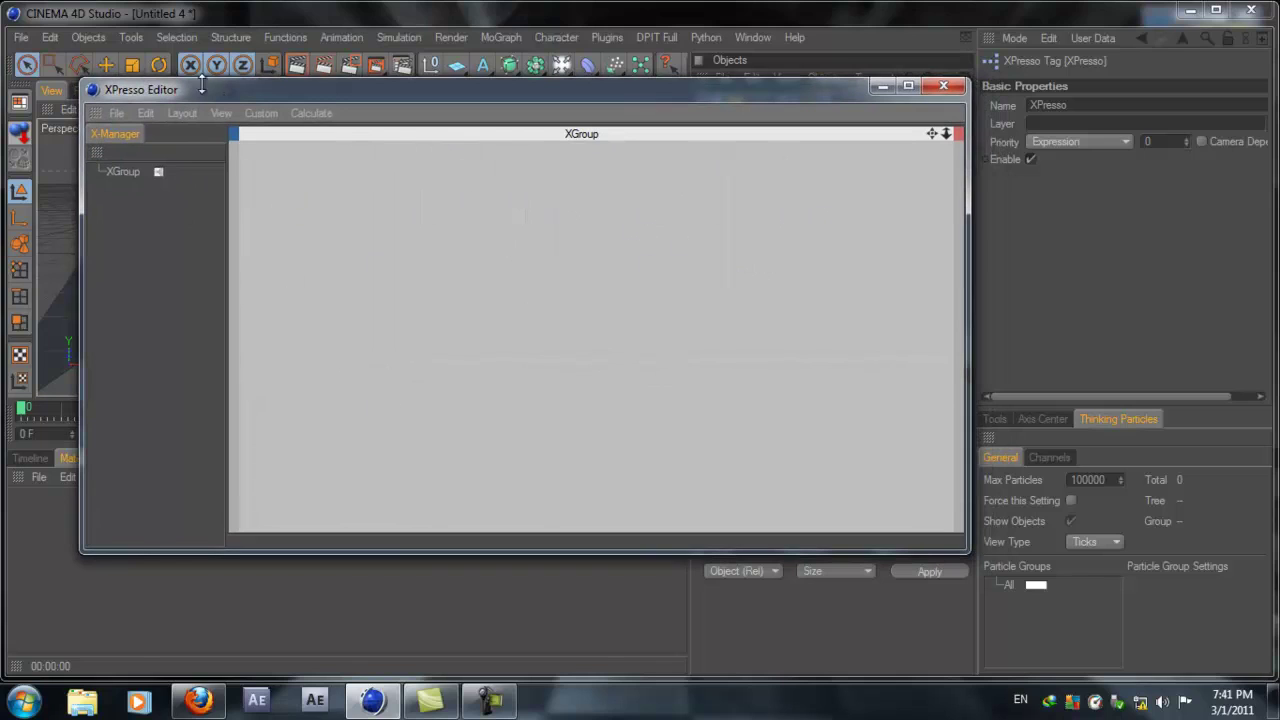
# Place a Time Control preset from the XPresso Pool's System Presets into the XGroup and close the pool
pyautogui.click(262, 112)
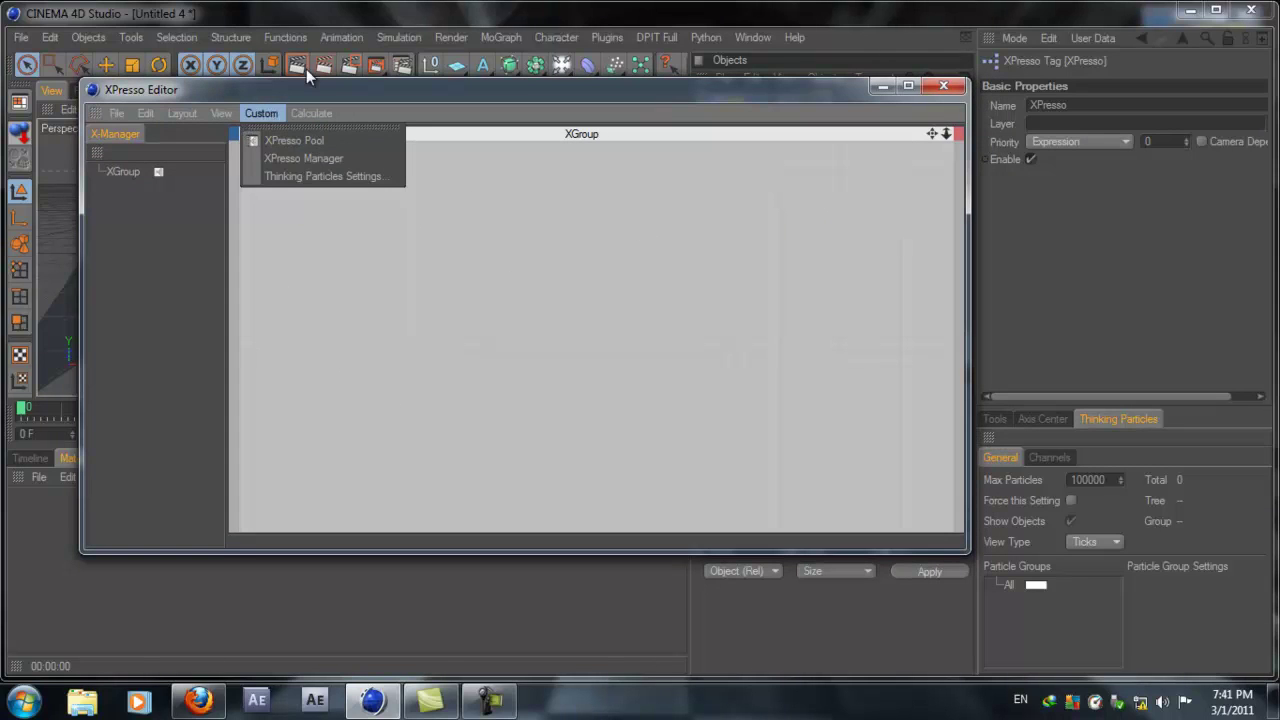
pyautogui.click(275, 94)
pyautogui.click(252, 113)
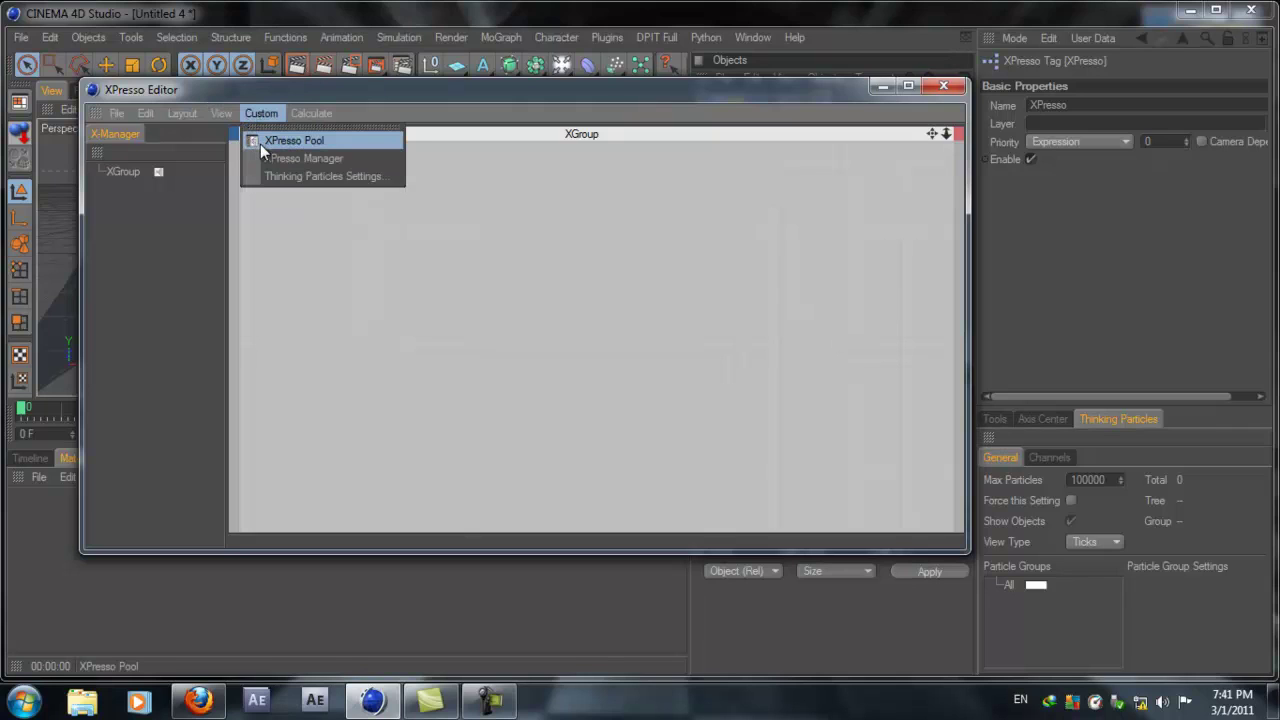
pyautogui.click(260, 144)
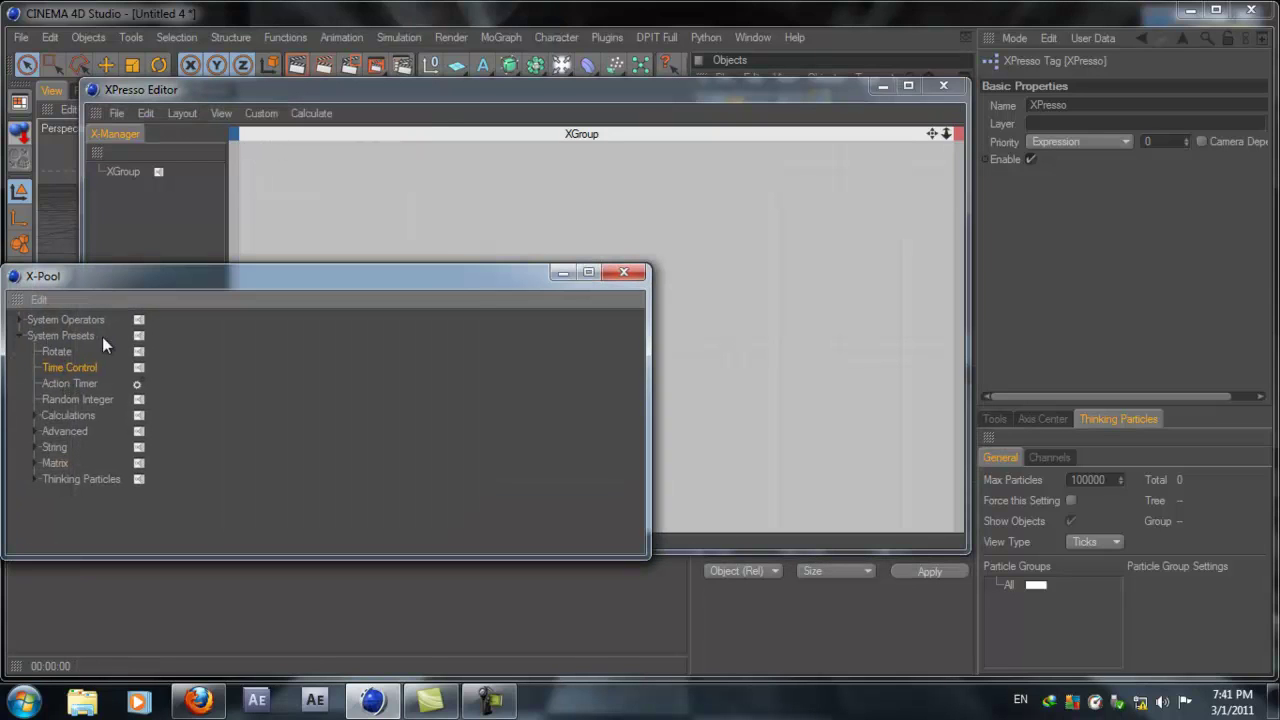
pyautogui.moveTo(52, 370); pyautogui.dragTo(285, 181)
pyautogui.click(615, 273)
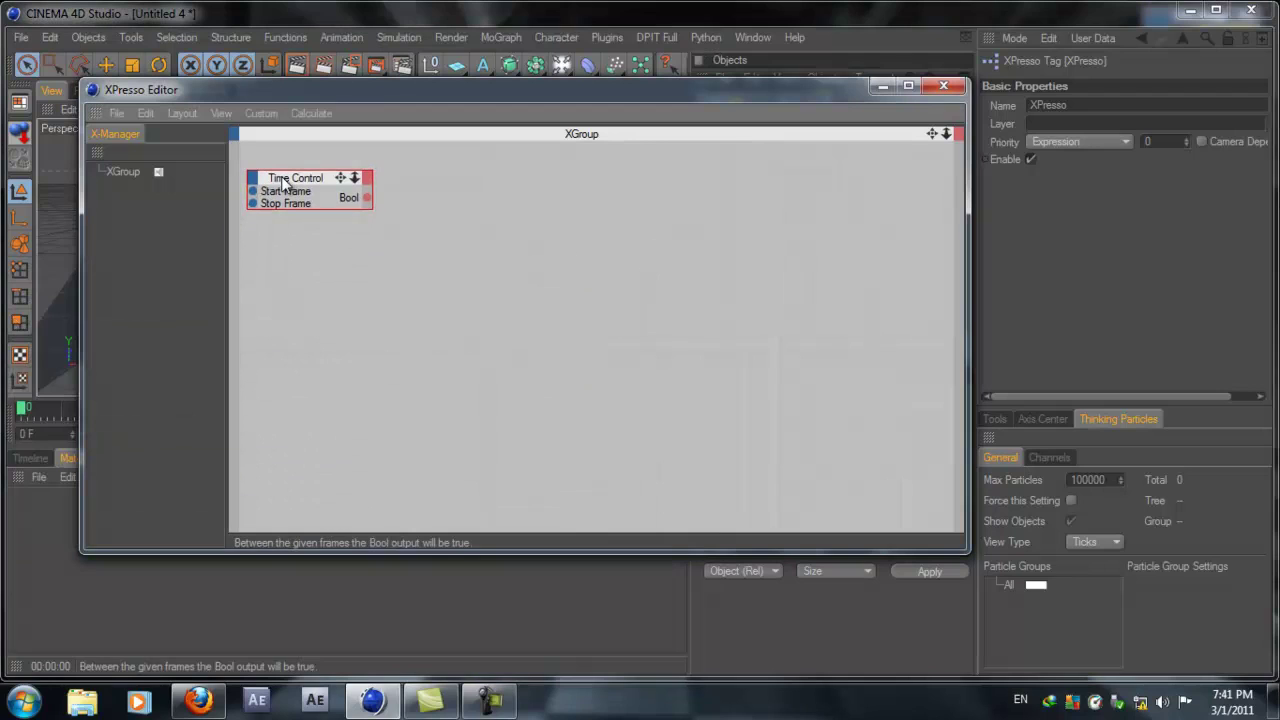
# Set the project's start frame on the timeline to -2 F, shifting the XPresso editor aside as needed
pyautogui.moveTo(140, 89); pyautogui.dragTo(328, 99)
pyautogui.click(30, 433)
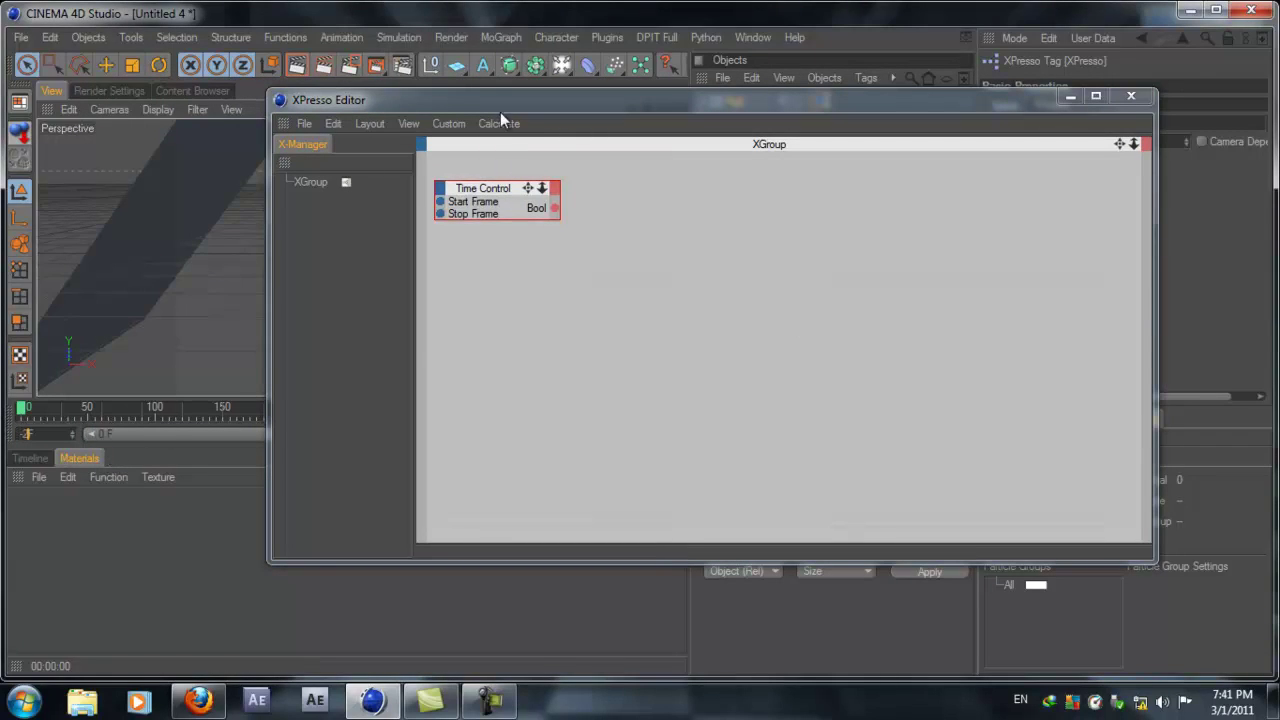
pyautogui.moveTo(493, 95); pyautogui.dragTo(328, 72)
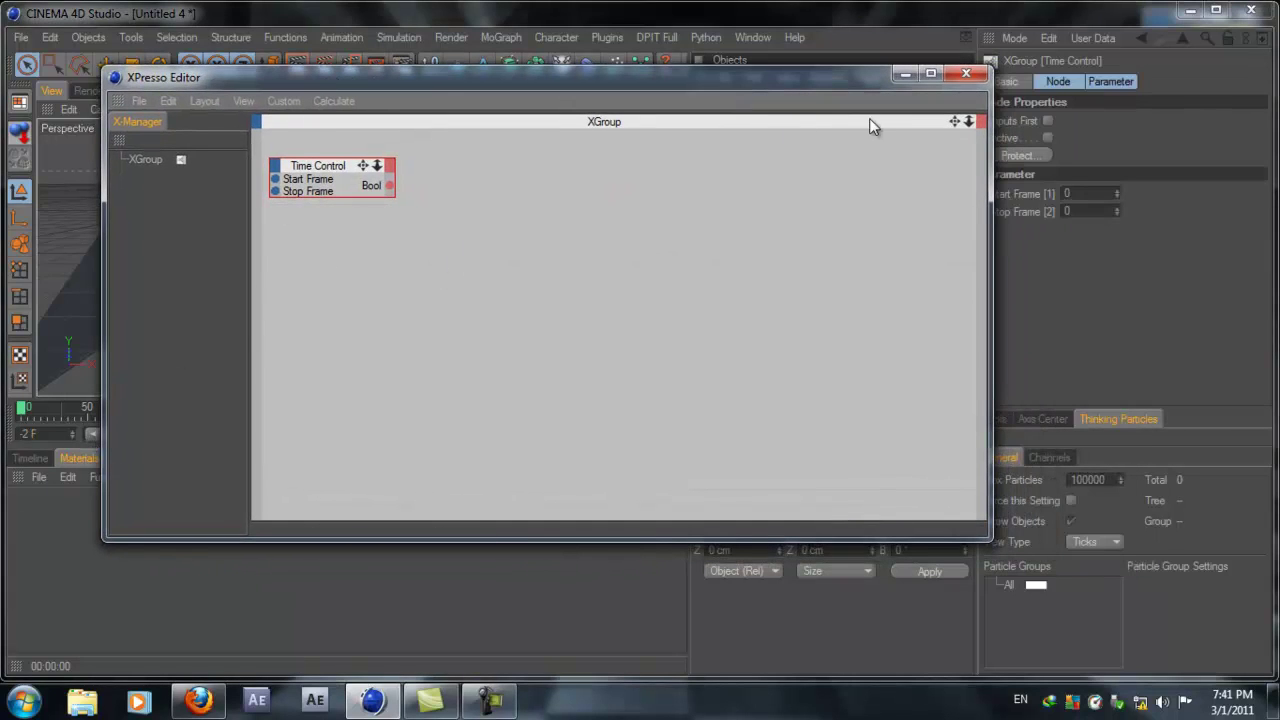
# Set both the Start Frame and the Stop Frame of the Time Control node to -1
pyautogui.moveTo(583, 92); pyautogui.dragTo(493, 82)
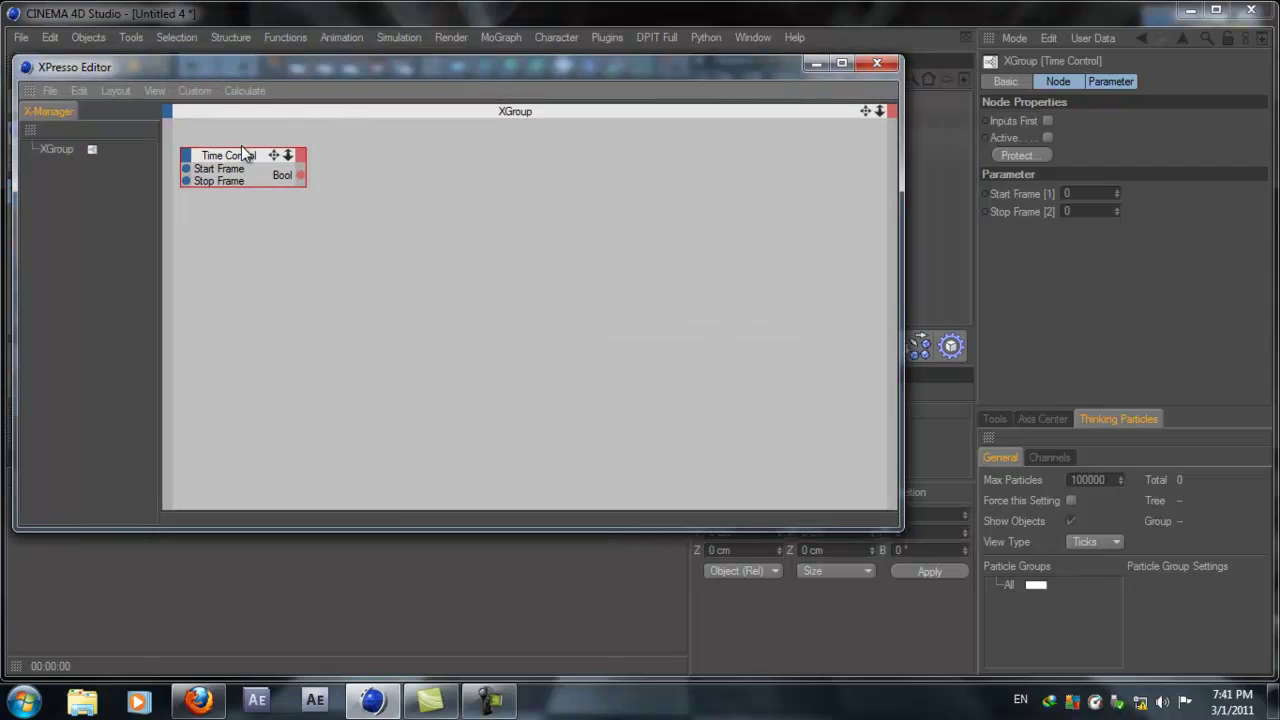
pyautogui.click(1085, 193)
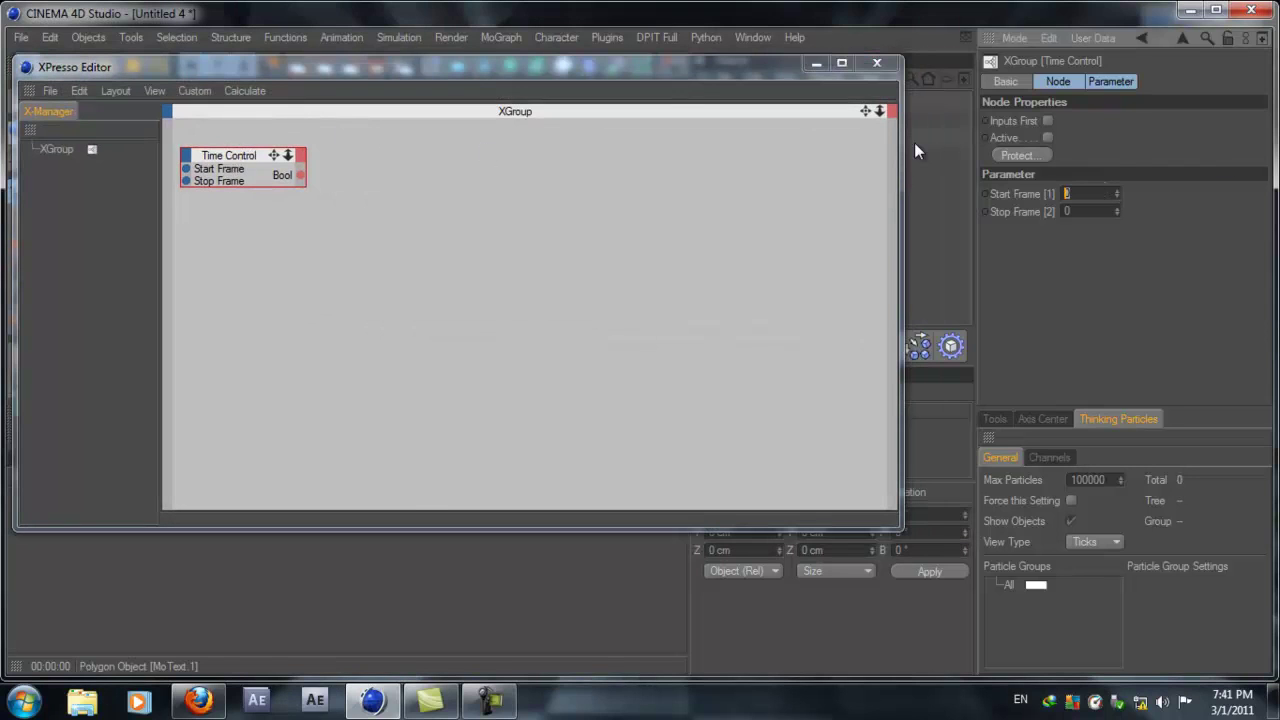
pyautogui.write('-1')
pyautogui.press('Tab')
pyautogui.write('-')
pyautogui.press('BackSpace')
pyautogui.write('-1')
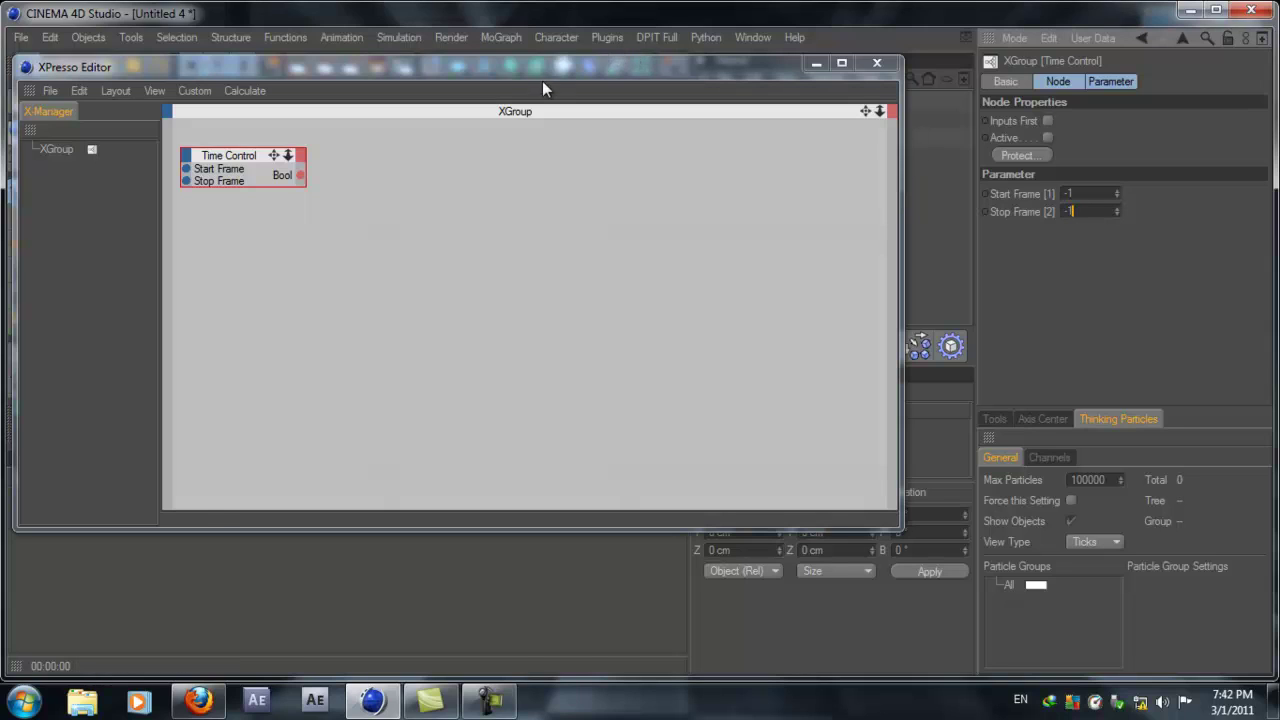
pyautogui.click(495, 72)
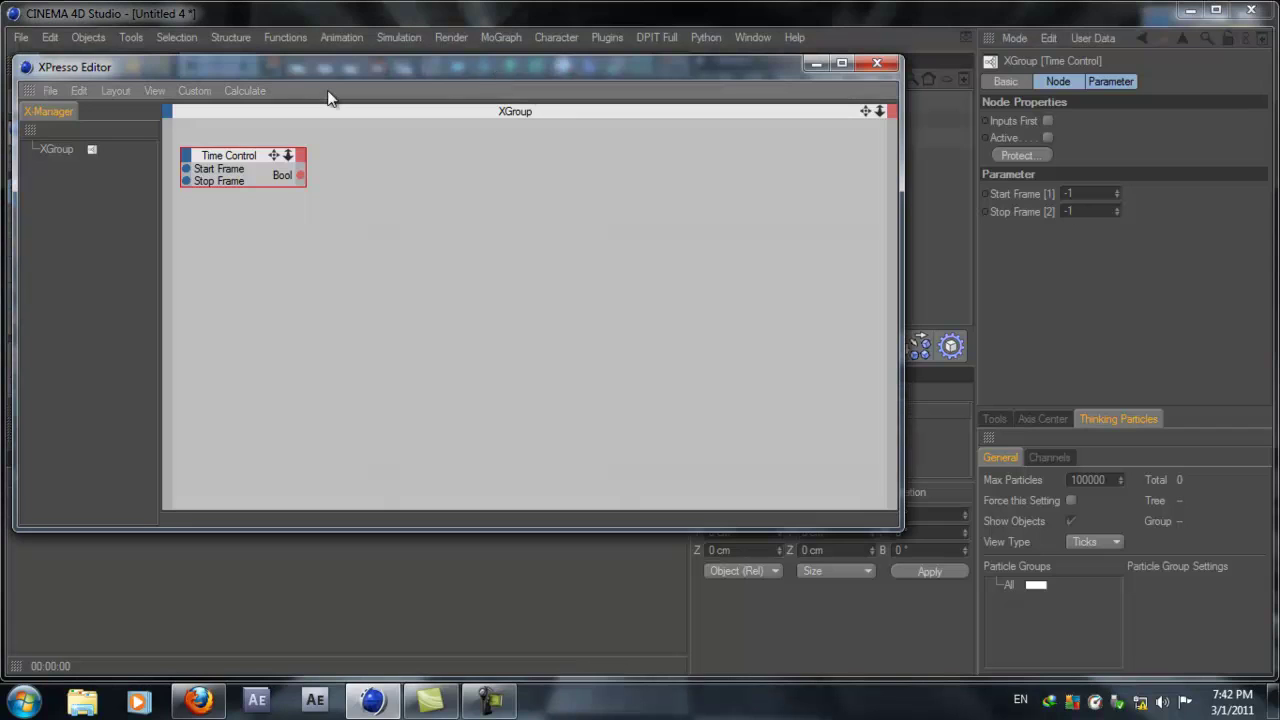
# Add a Thinking Particles PMatterWaves generator node to the XGroup, beside the Time Control node
pyautogui.rightClick(427, 163)
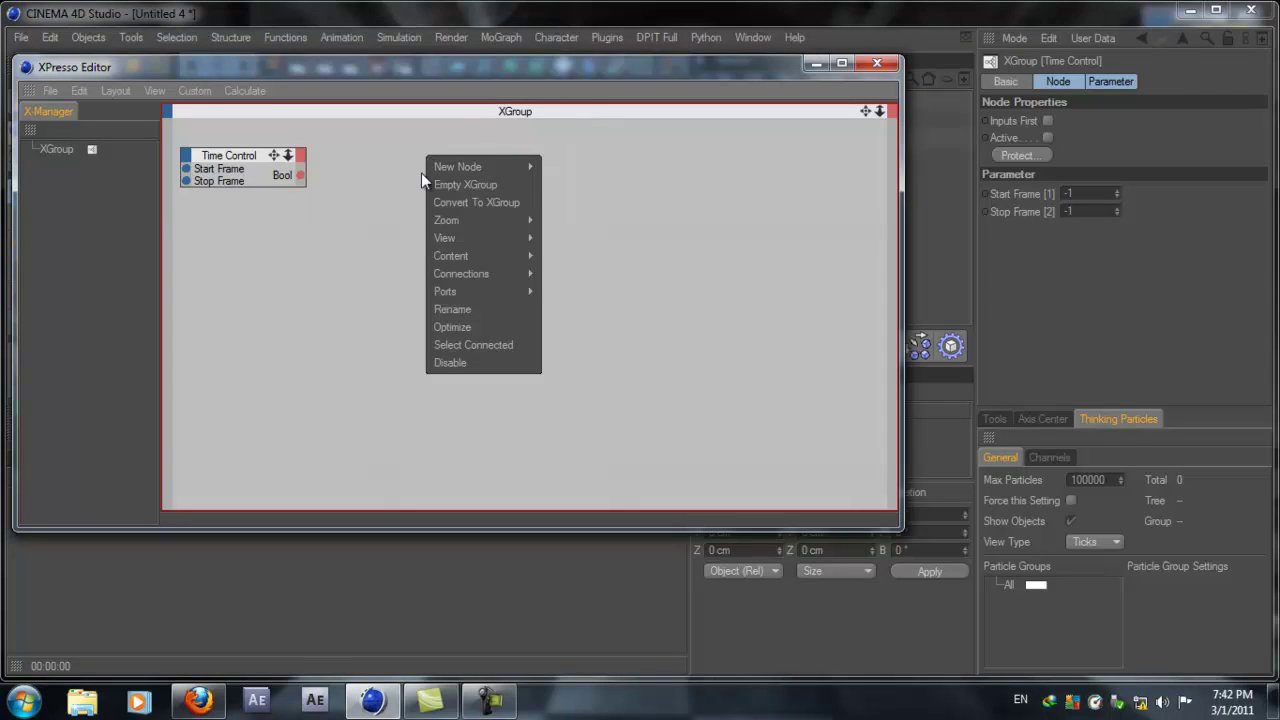
pyautogui.moveTo(454, 166)
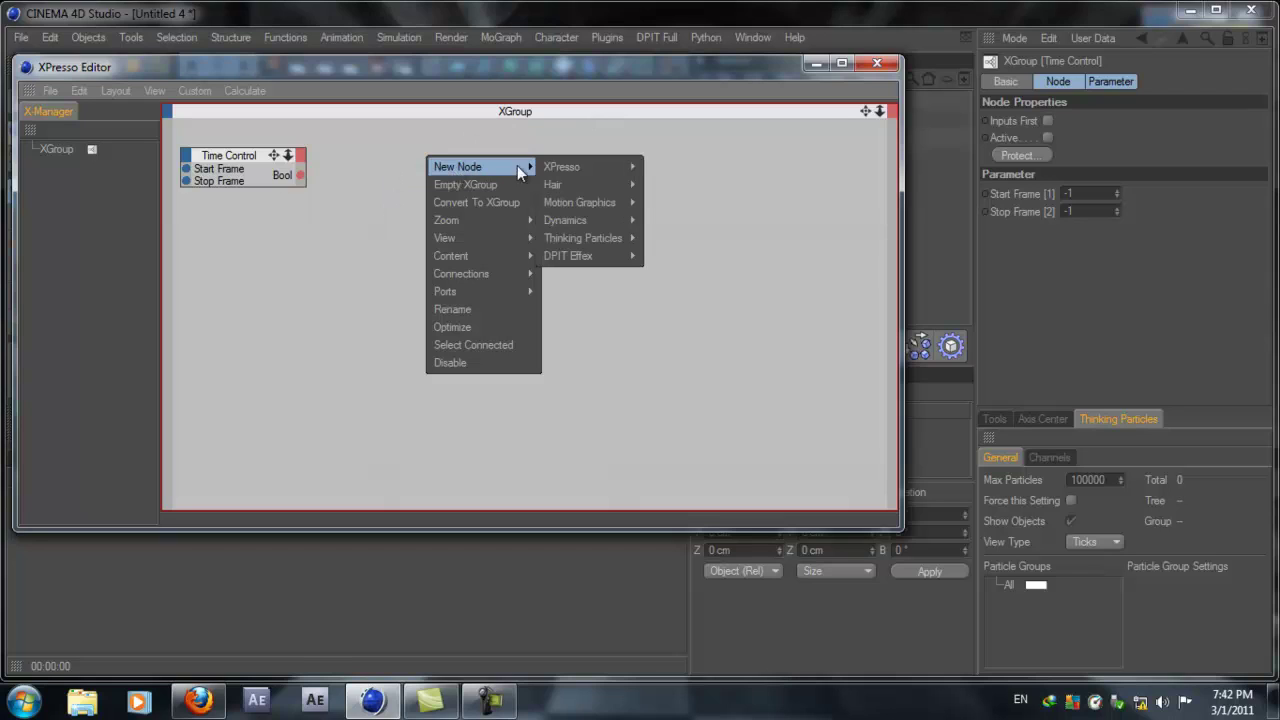
pyautogui.moveTo(576, 237)
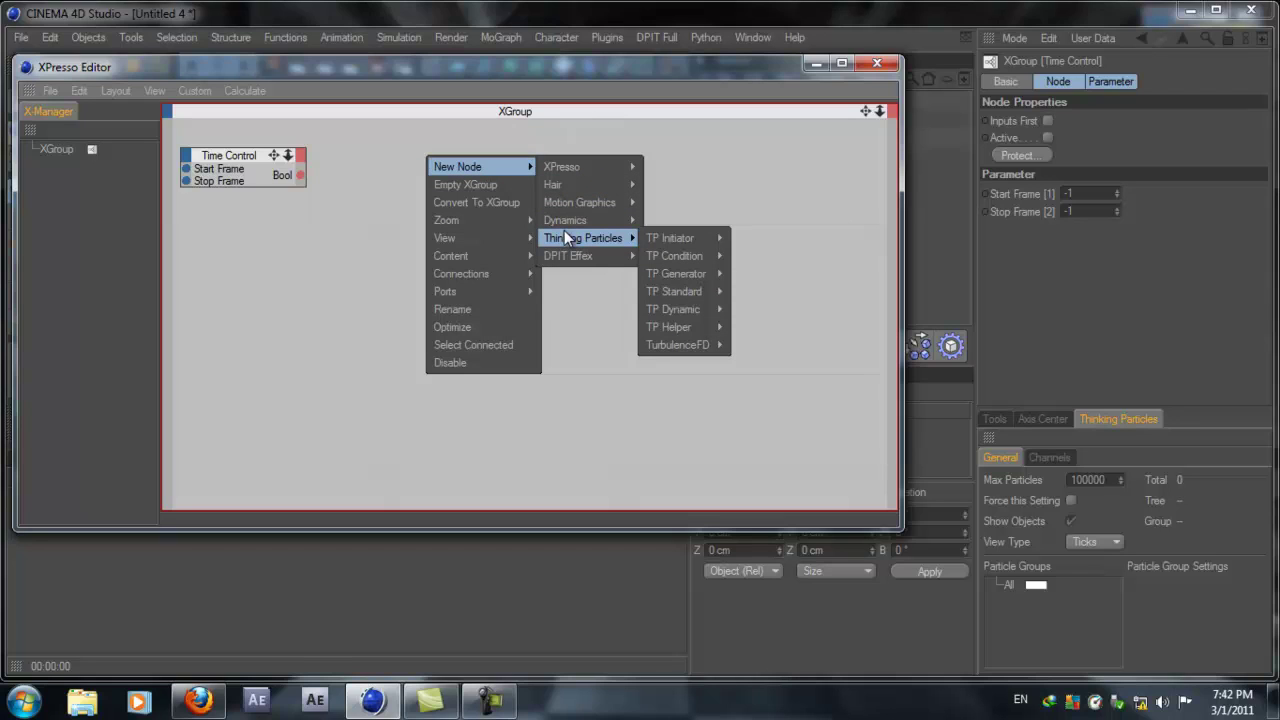
pyautogui.moveTo(678, 315)
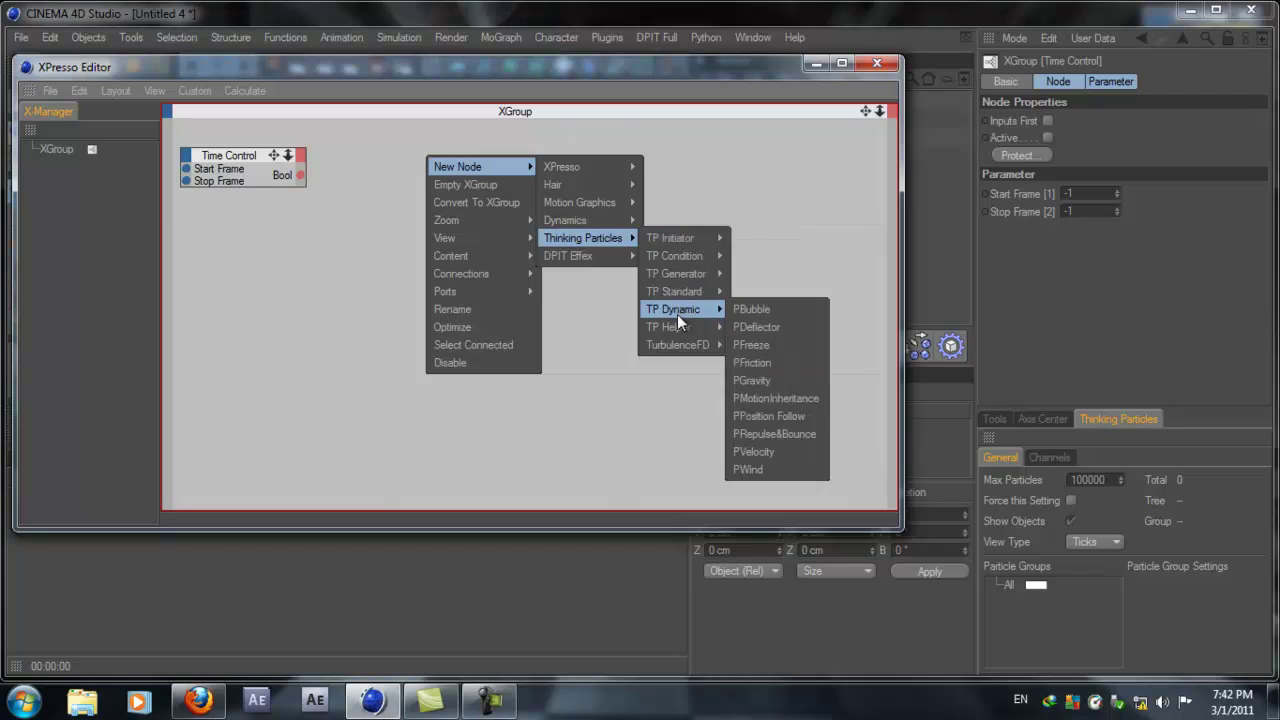
pyautogui.moveTo(685, 275)
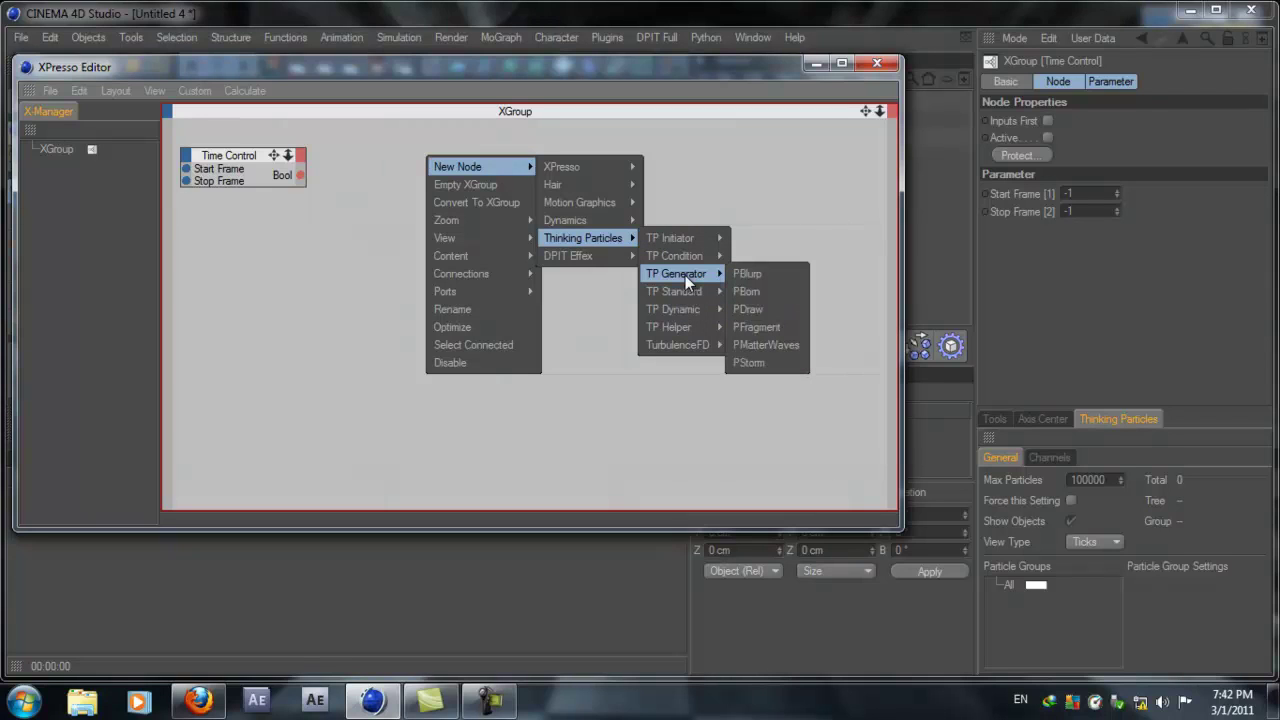
pyautogui.click(778, 346)
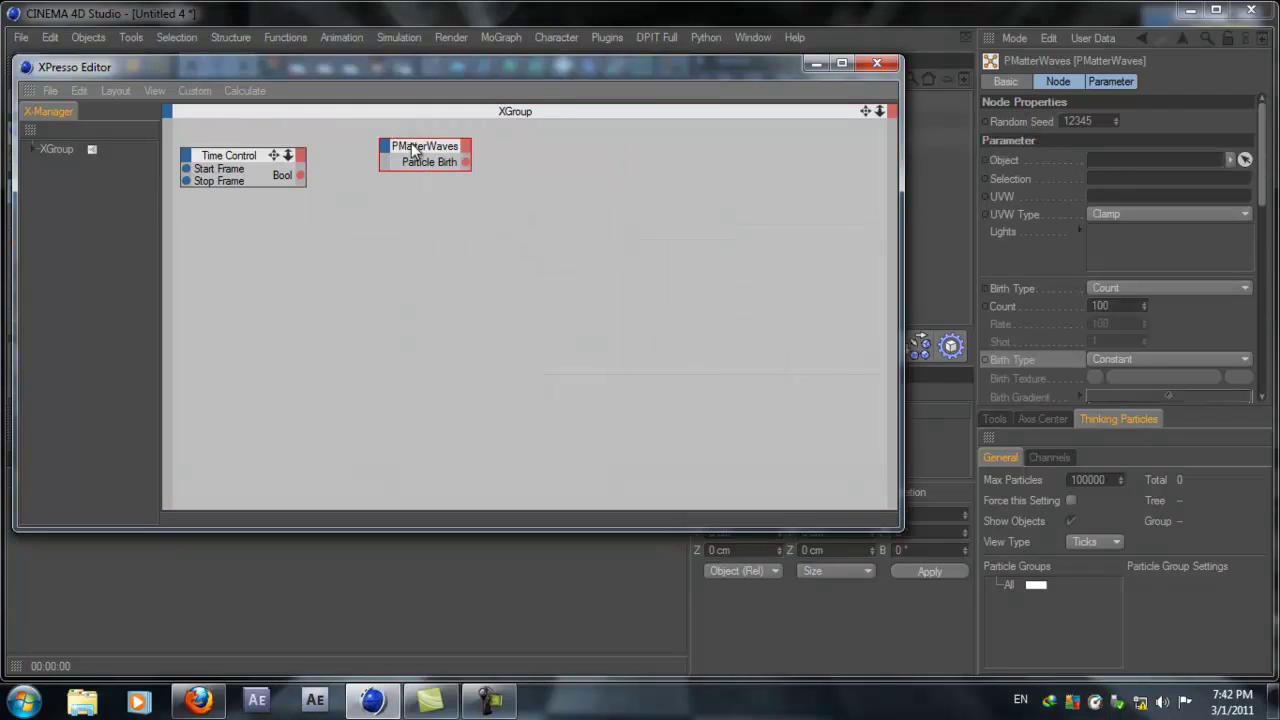
pyautogui.moveTo(412, 143); pyautogui.dragTo(449, 149)
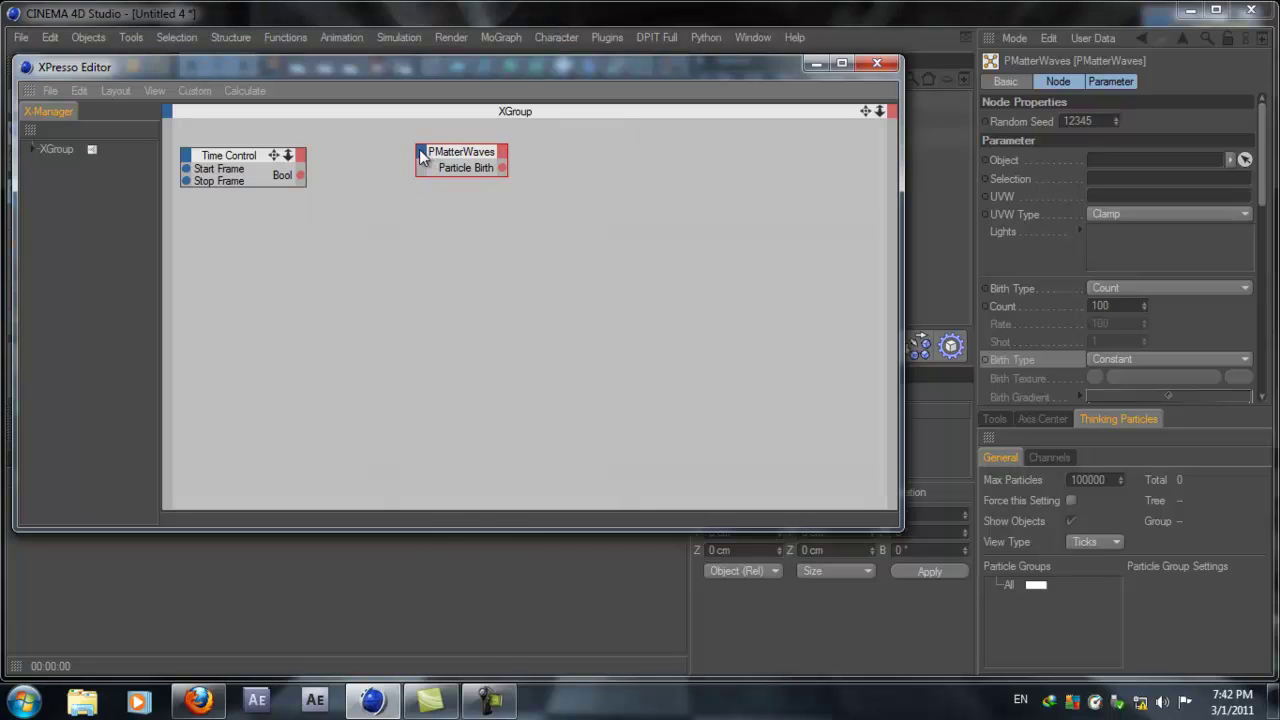
# Add an On input port to PMatterWaves, widen the node, and connect Time Control's Bool output to it
pyautogui.click(424, 152)
pyautogui.click(433, 428)
pyautogui.moveTo(304, 175)
pyautogui.mouseDown()
pyautogui.moveTo(426, 167)
pyautogui.moveTo(300, 180)
pyautogui.mouseUp()
pyautogui.moveTo(420, 167); pyautogui.dragTo(362, 170)
pyautogui.click(304, 176)
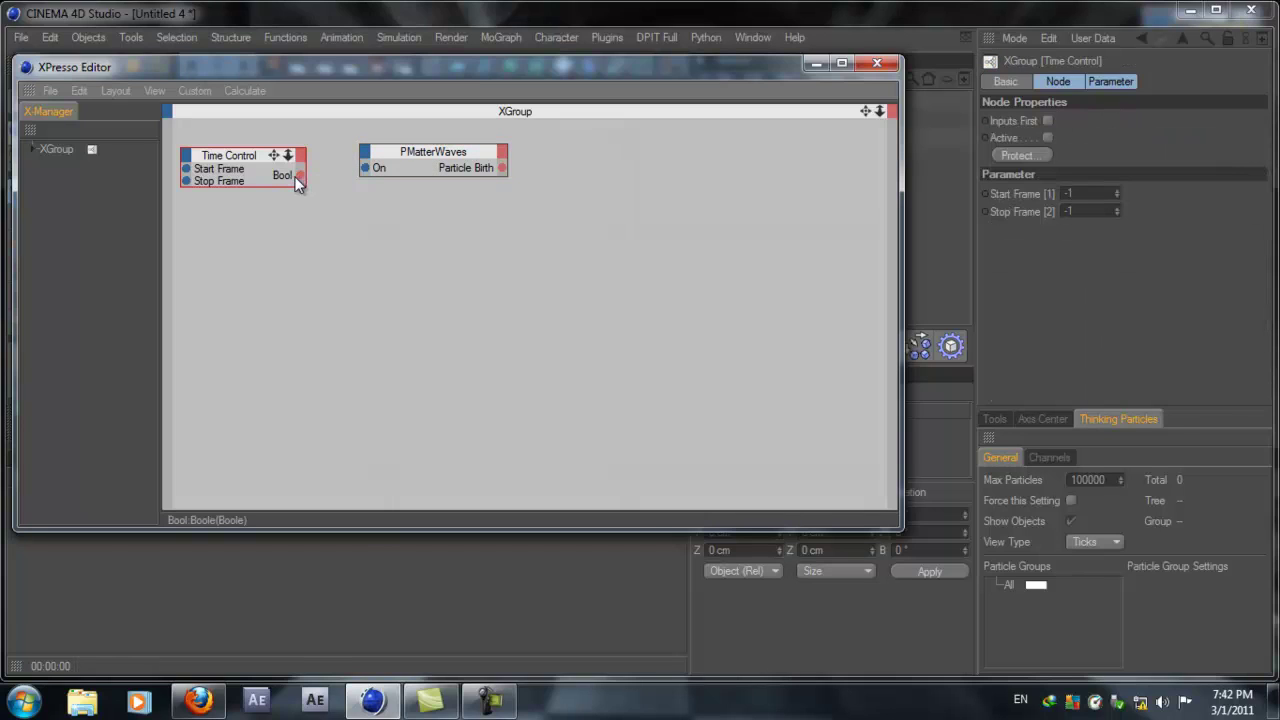
pyautogui.moveTo(369, 167); pyautogui.dragTo(369, 167)
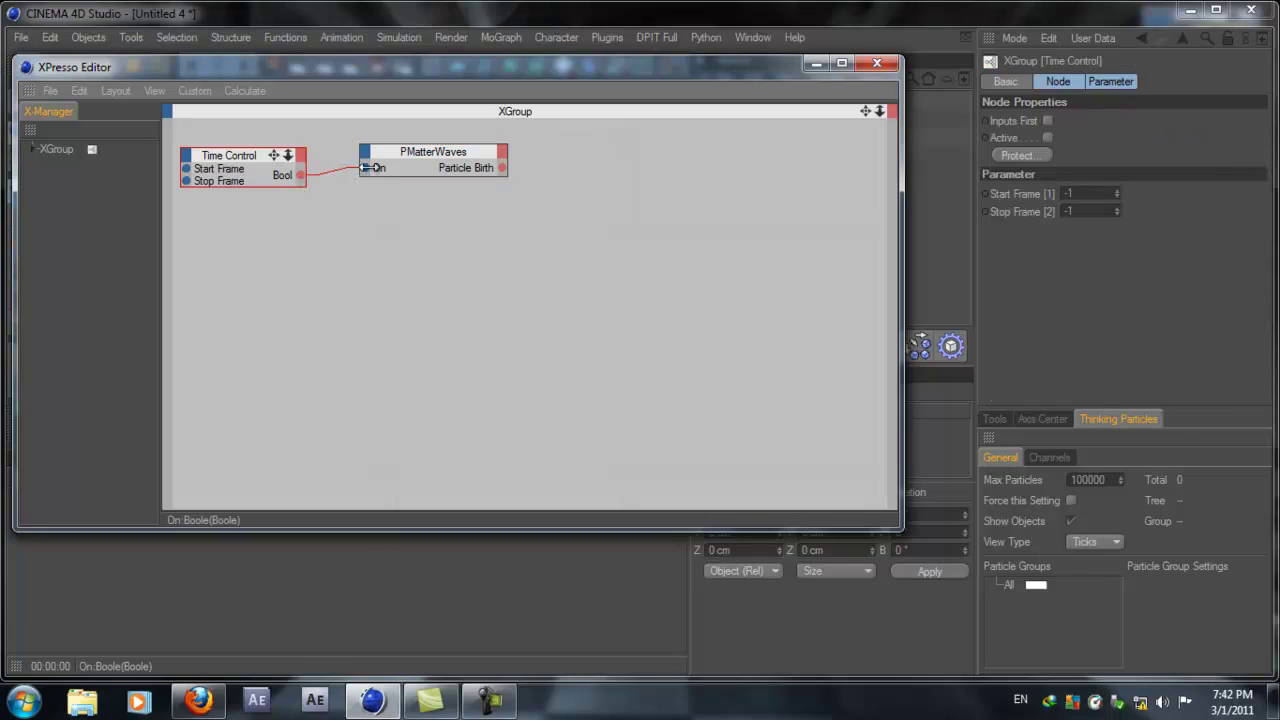
# Assign MoText.1 as the PMatterWaves emitter object and set the node's Birth Type to Shot
pyautogui.click(447, 158)
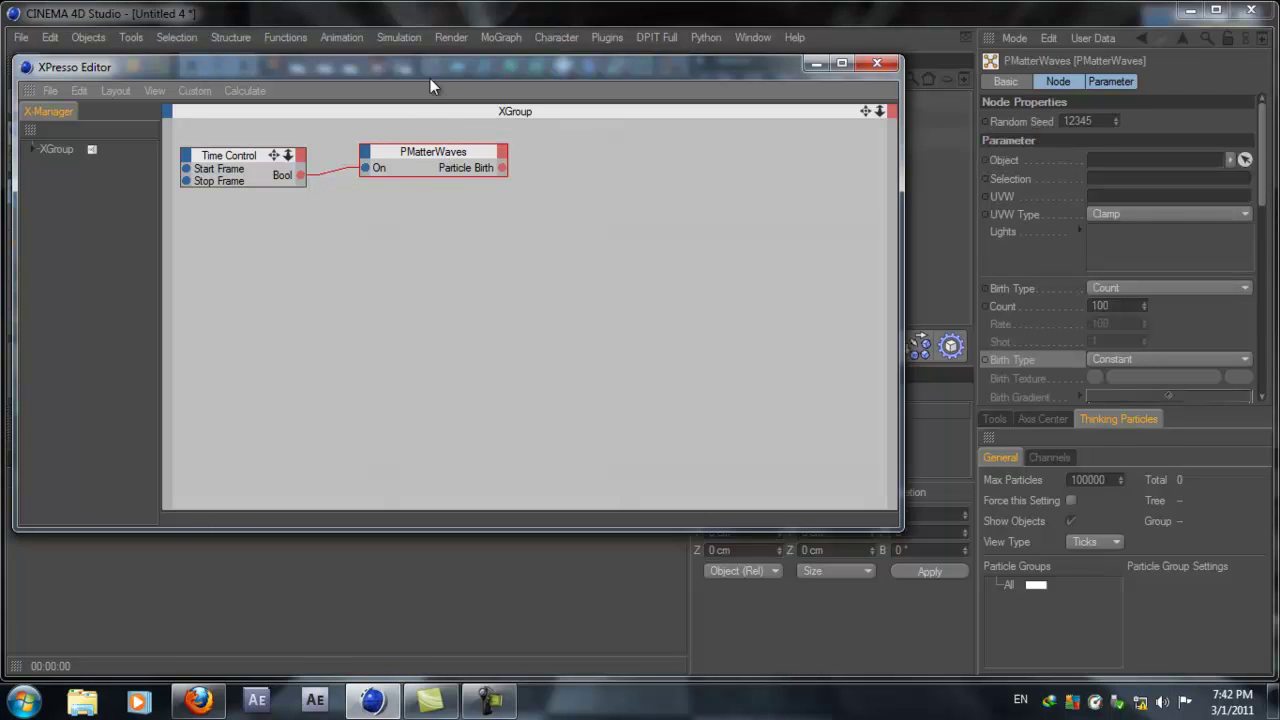
pyautogui.moveTo(428, 71); pyautogui.dragTo(416, 237)
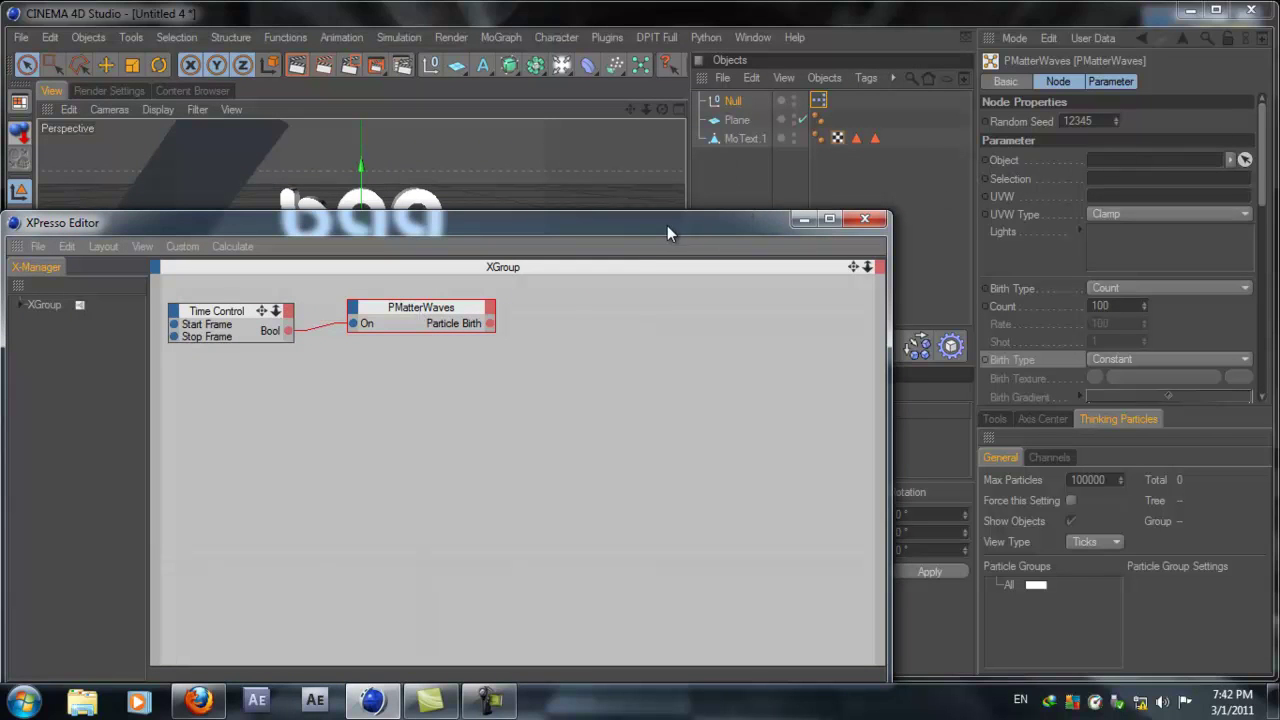
pyautogui.moveTo(667, 225); pyautogui.dragTo(670, 400)
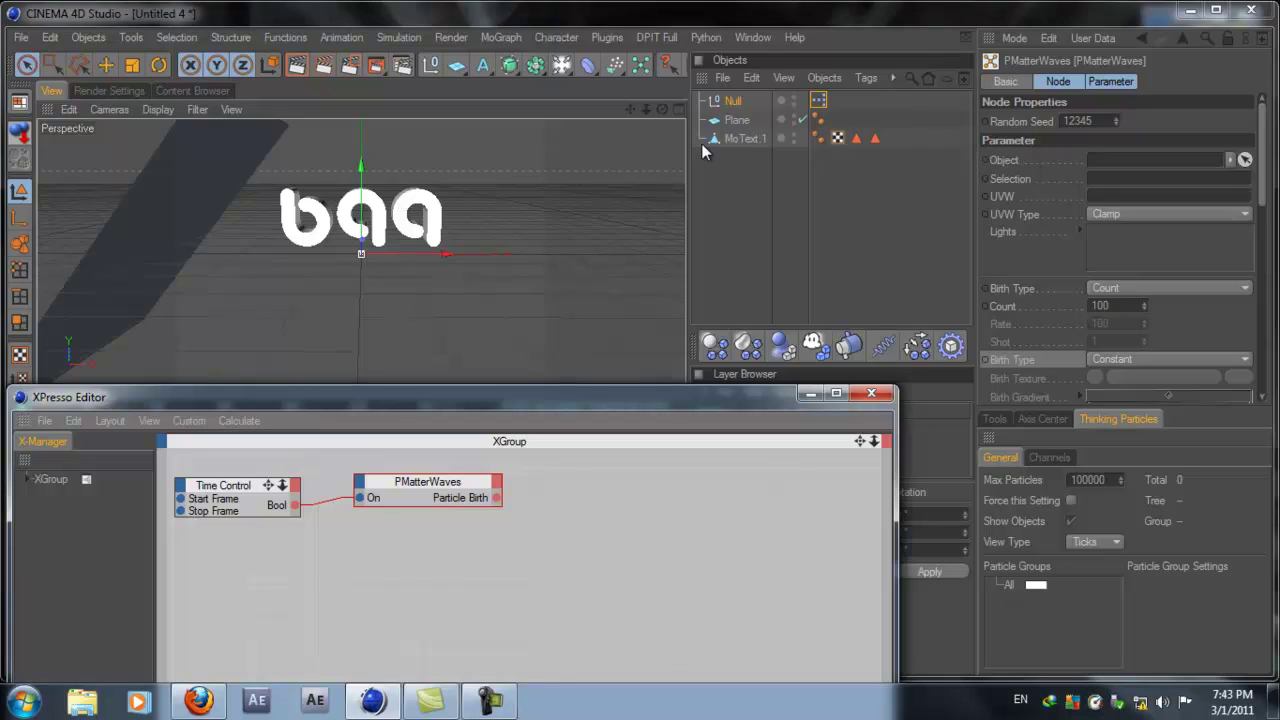
pyautogui.moveTo(729, 138); pyautogui.dragTo(1115, 163)
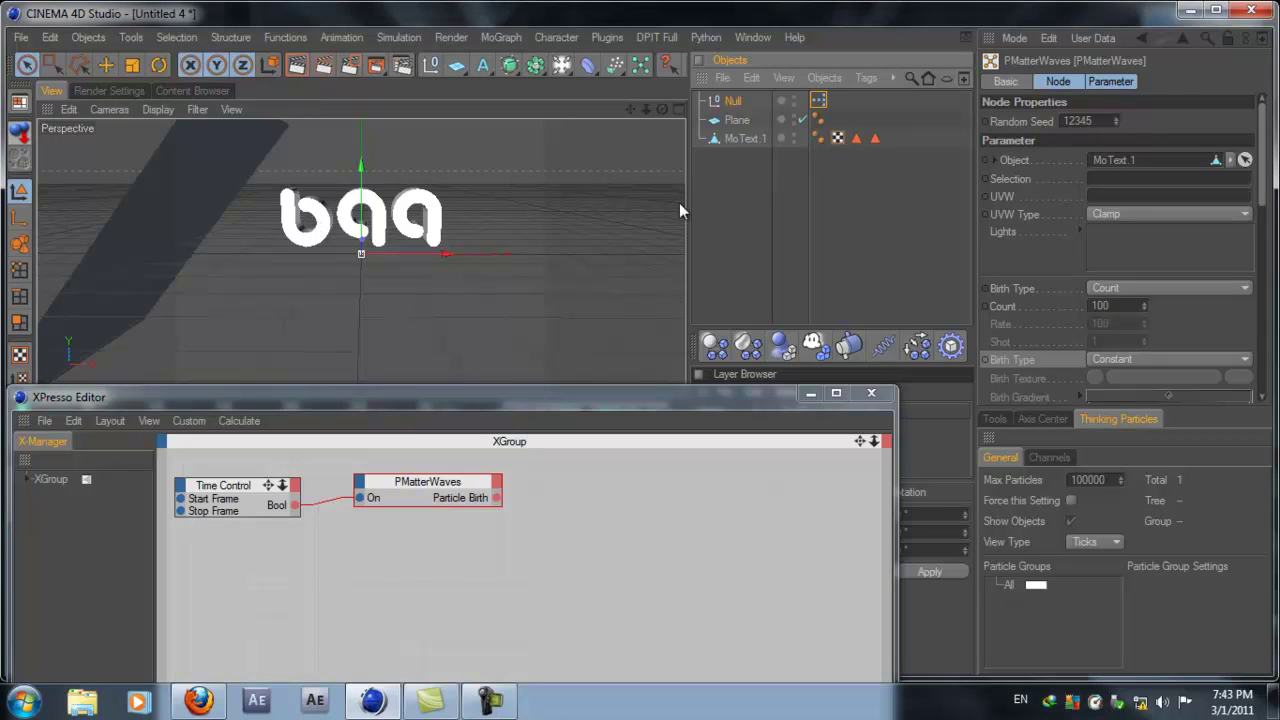
pyautogui.click(1114, 292)
pyautogui.click(1127, 341)
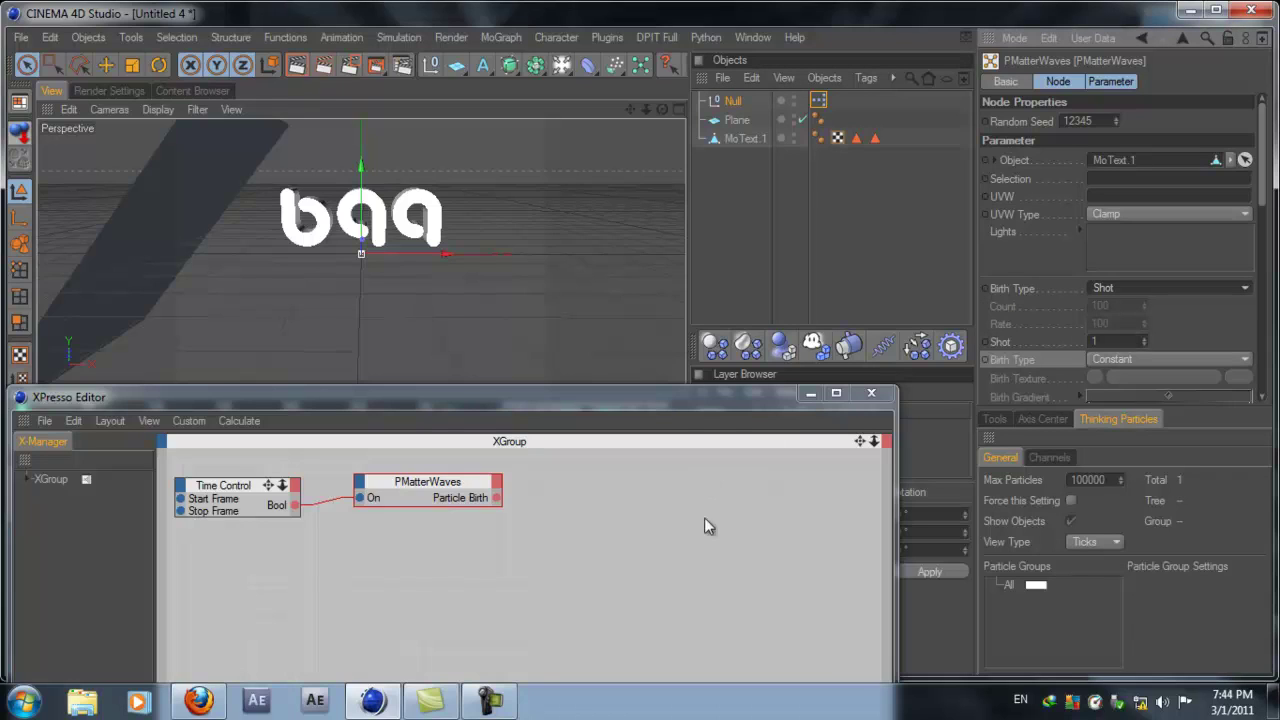
# View the Project Virus reference video in Firefox, then return to CINEMA 4D and review the Birth Type options
pyautogui.click(198, 700)
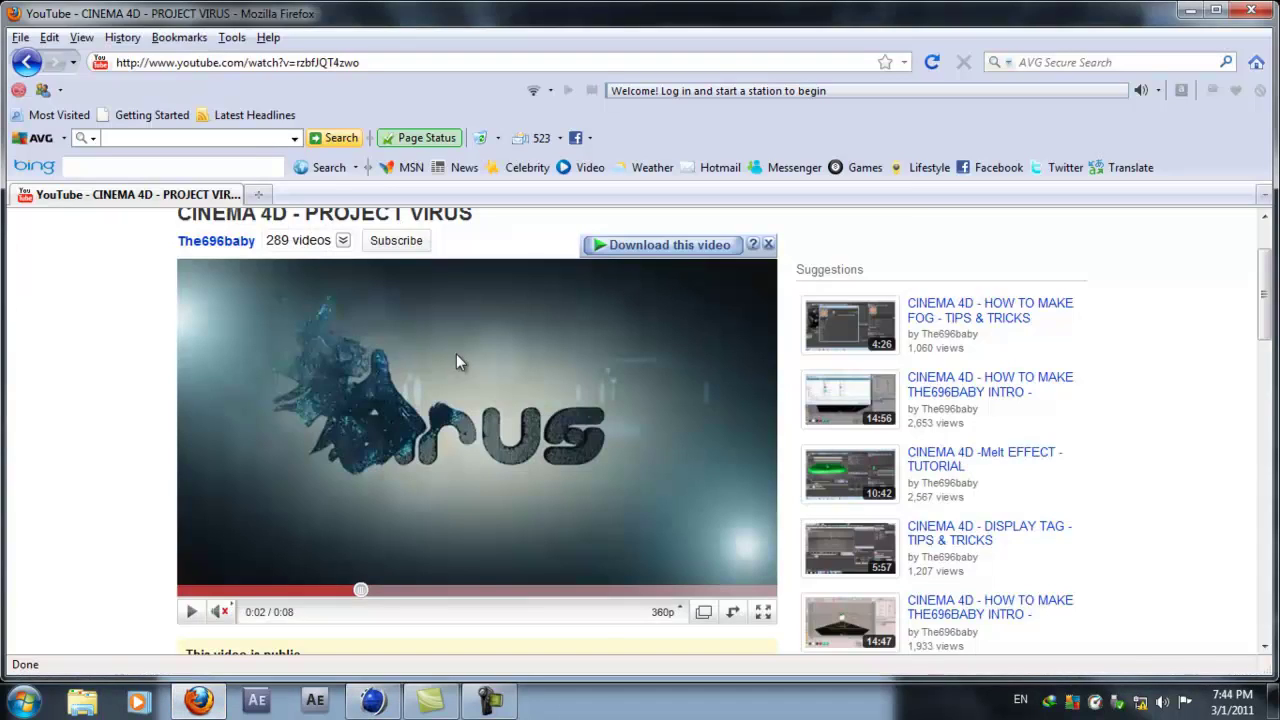
pyautogui.click(1188, 14)
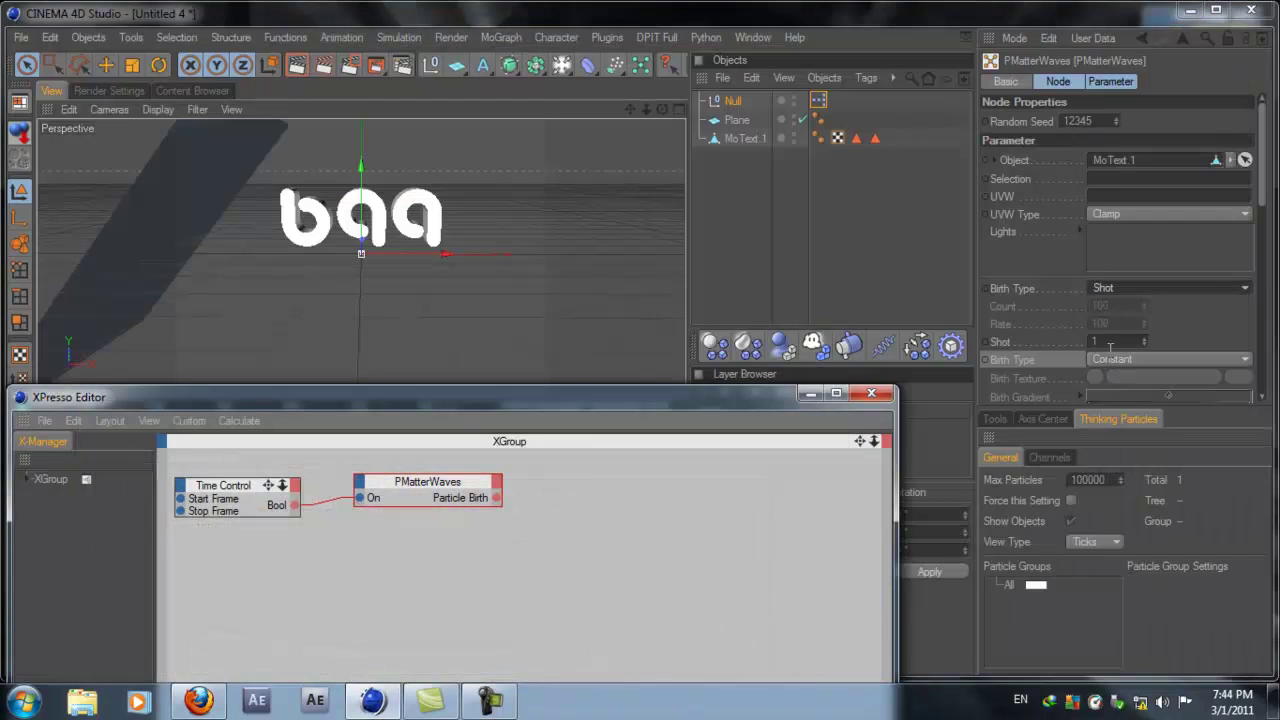
pyautogui.click(1134, 289)
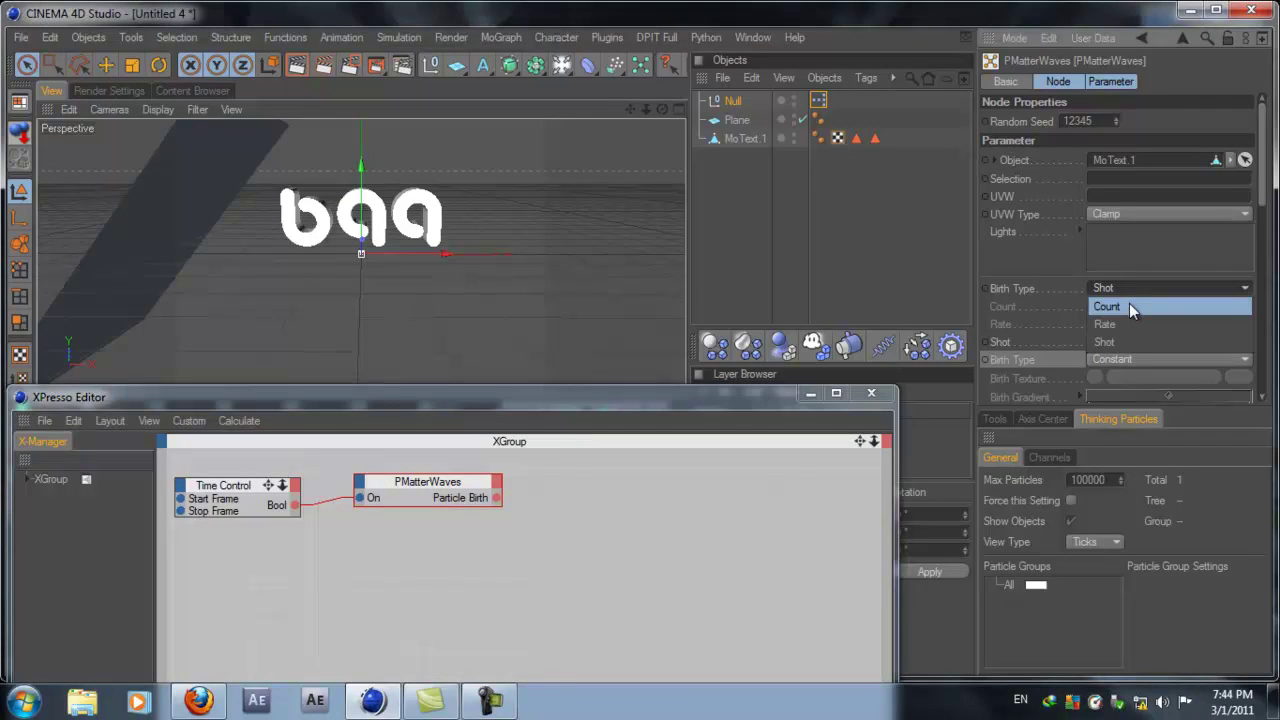
pyautogui.click(1047, 318)
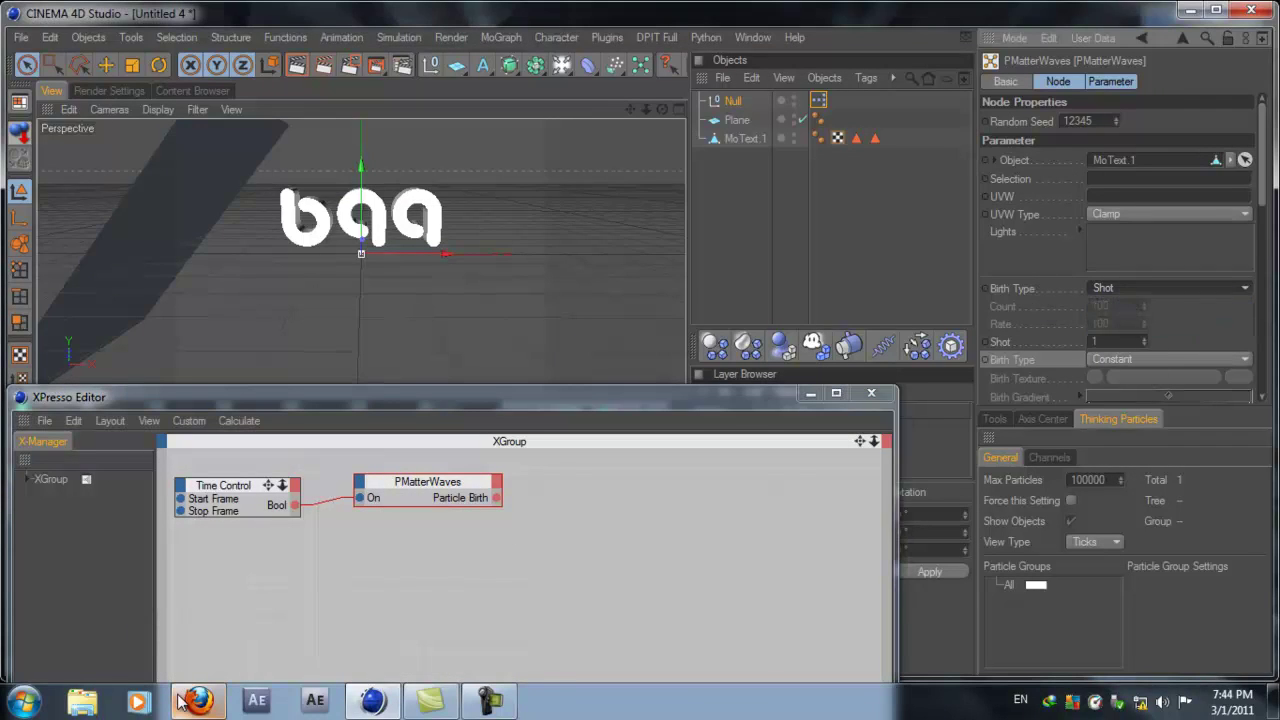
# Set the PMatterWaves Shot count to 20000 particles
pyautogui.click(1106, 341)
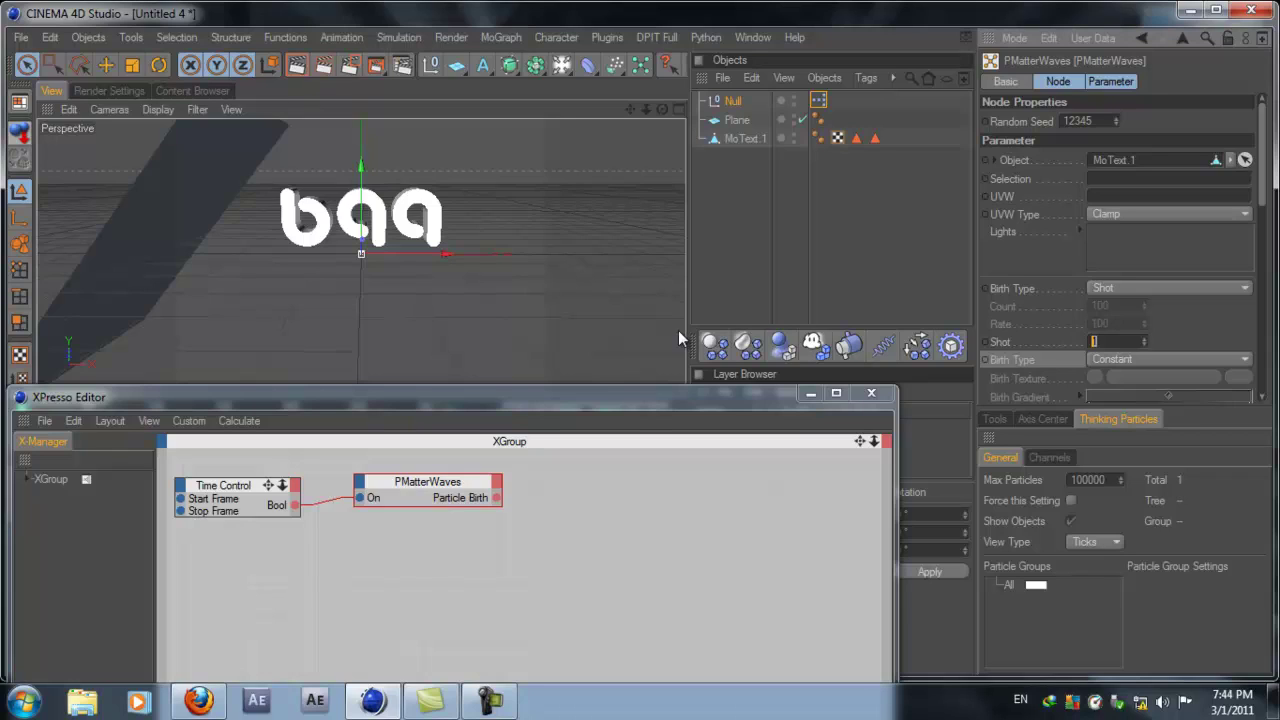
pyautogui.write('20000')
pyautogui.press('Return')
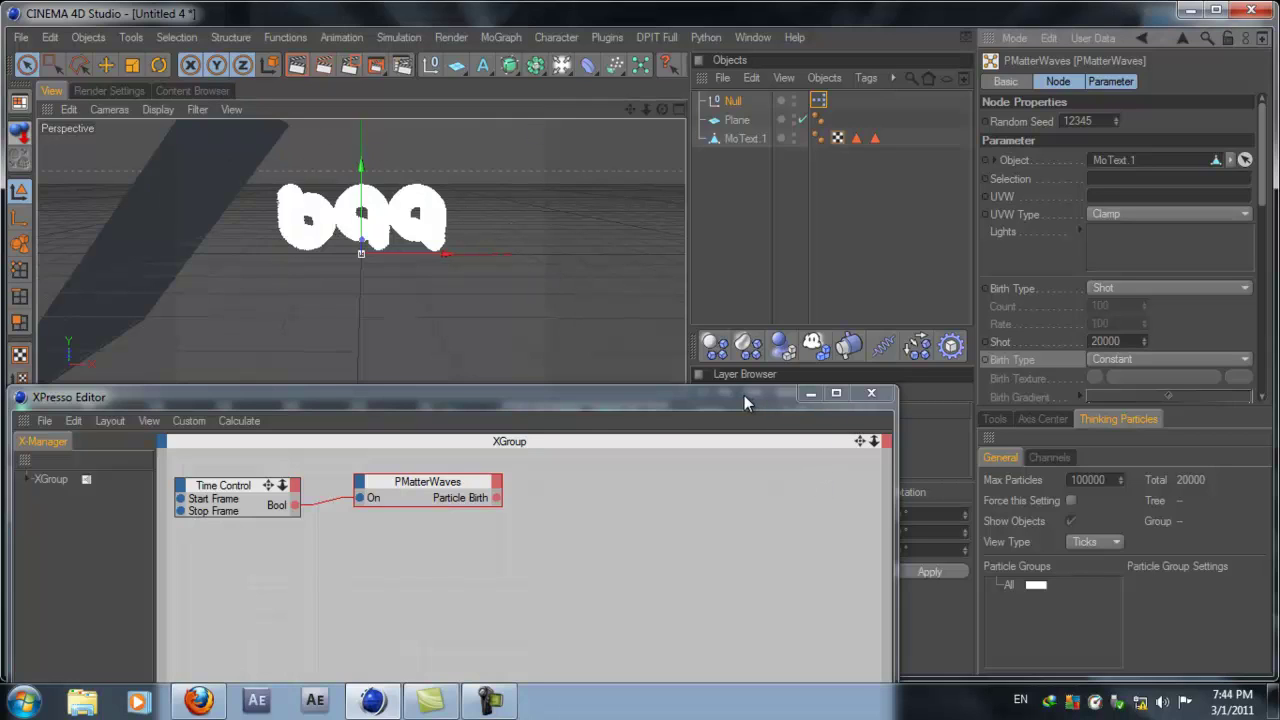
pyautogui.scroll(-3, 1007, 315)
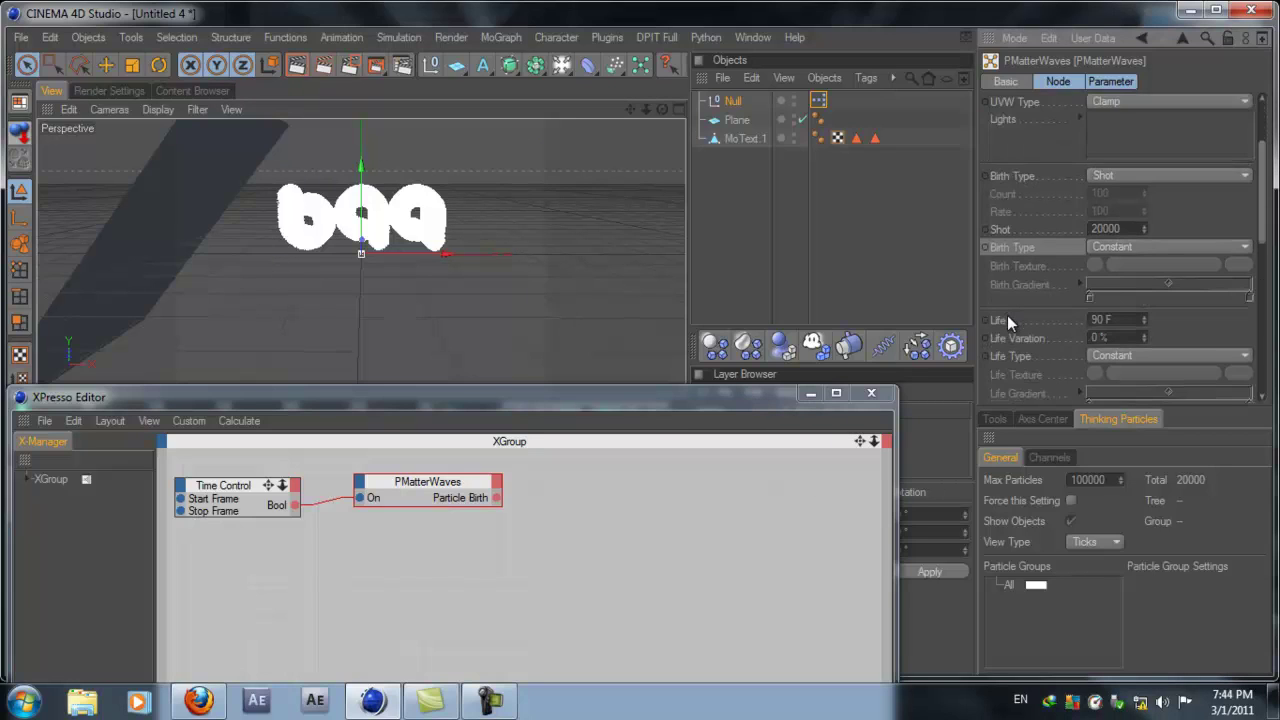
# Set the PMatterWaves particle Life to 302 F
pyautogui.doubleClick(1100, 319)
pyautogui.moveTo(459, 404); pyautogui.dragTo(477, 535)
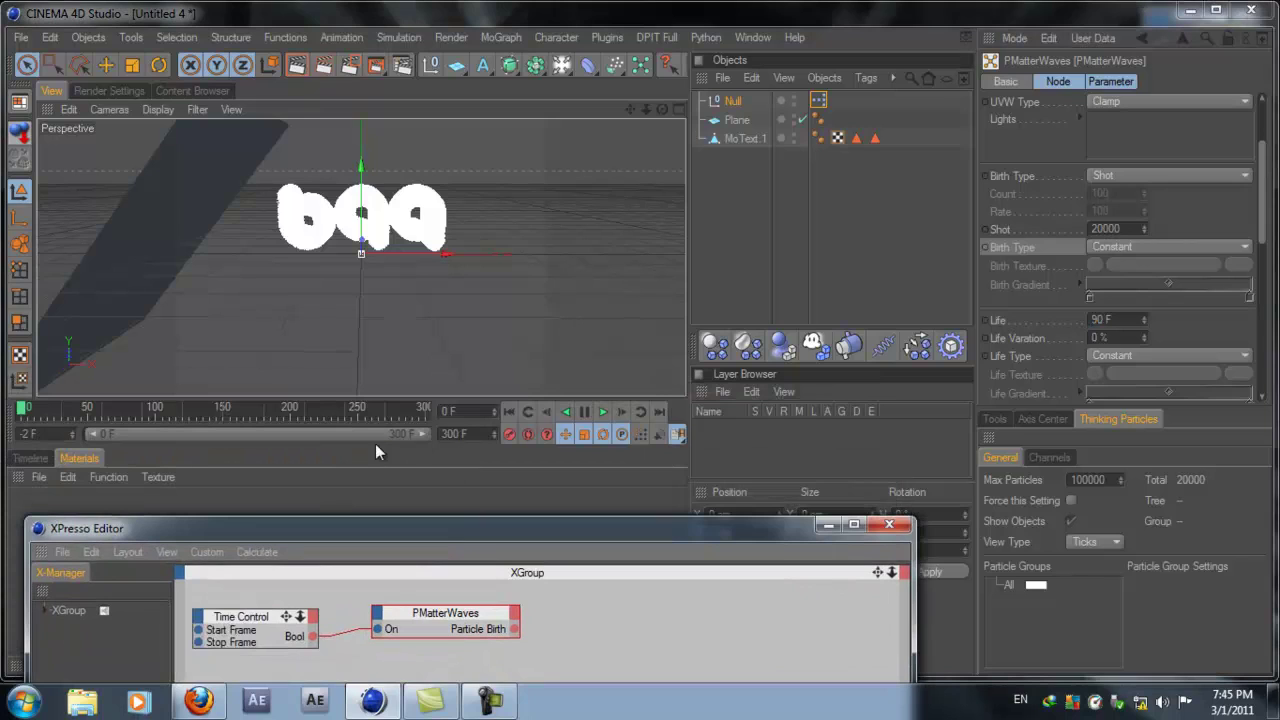
pyautogui.doubleClick(1122, 320)
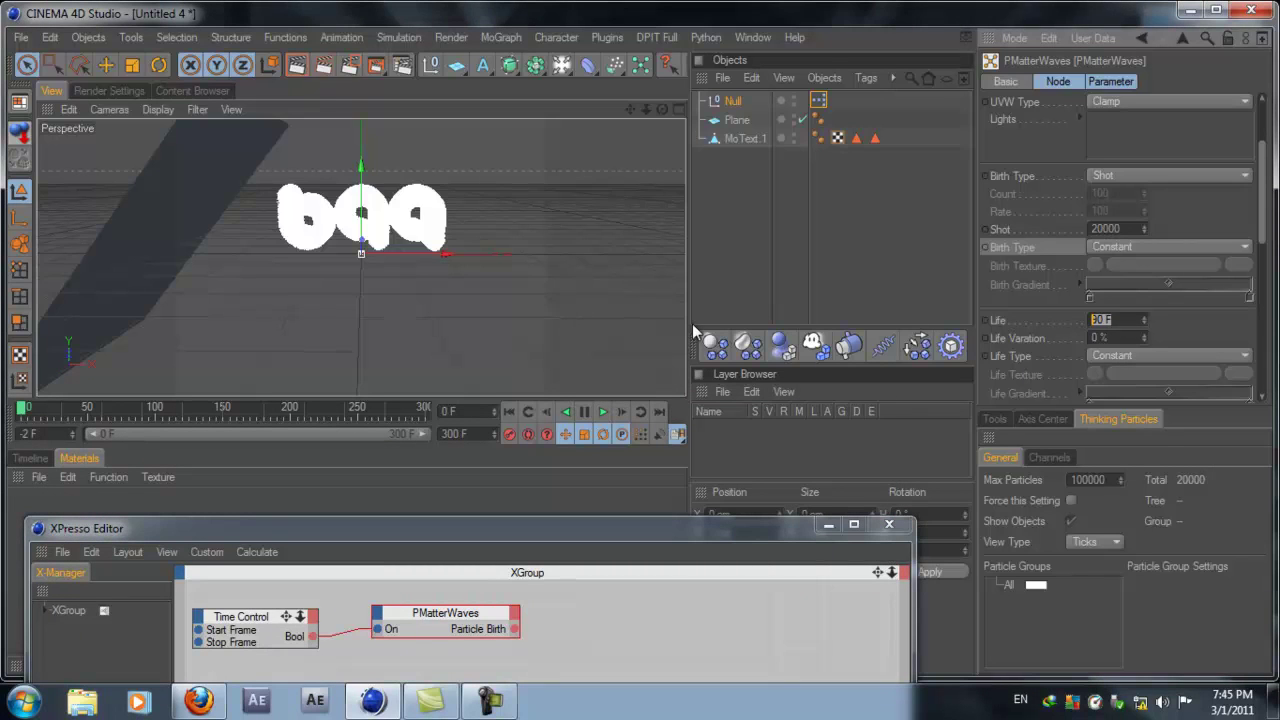
pyautogui.write('100')
pyautogui.press('Return')
# Set the PMatterWaves particle Speed to 0
pyautogui.scroll(-5, 1227, 295)
pyautogui.scroll(1, 1143, 306)
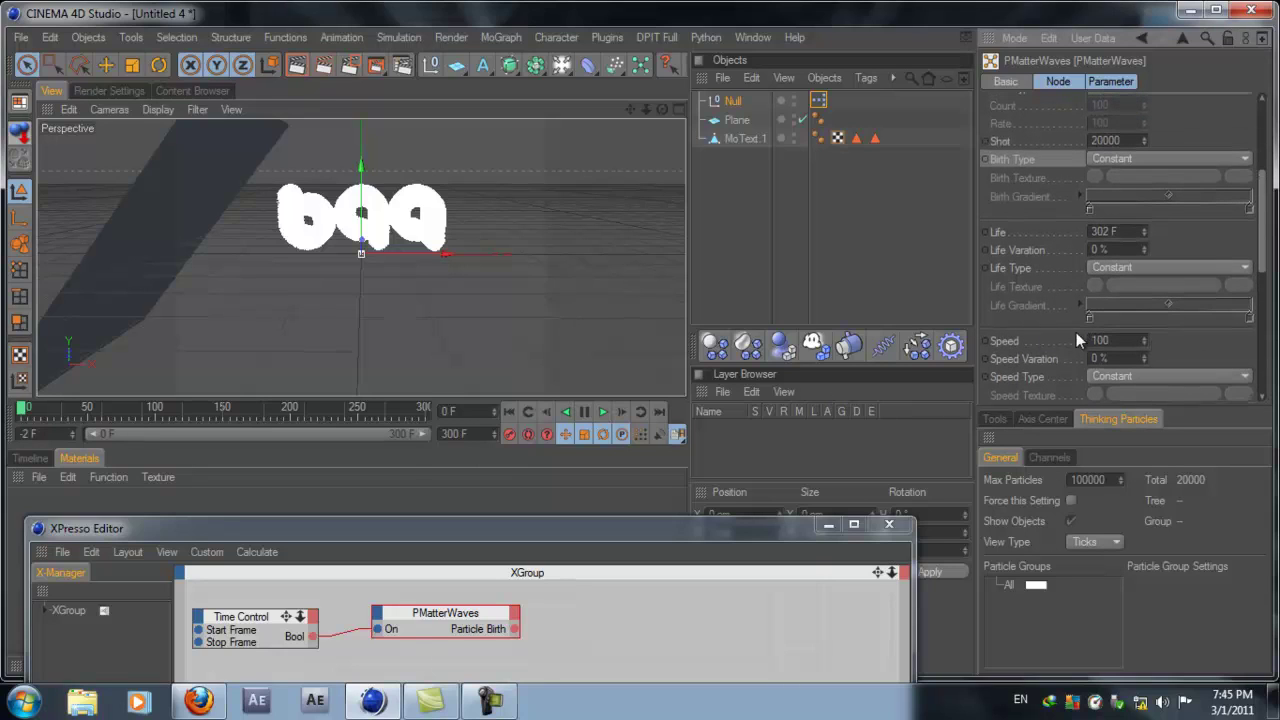
pyautogui.doubleClick(1100, 340)
pyautogui.write('0')
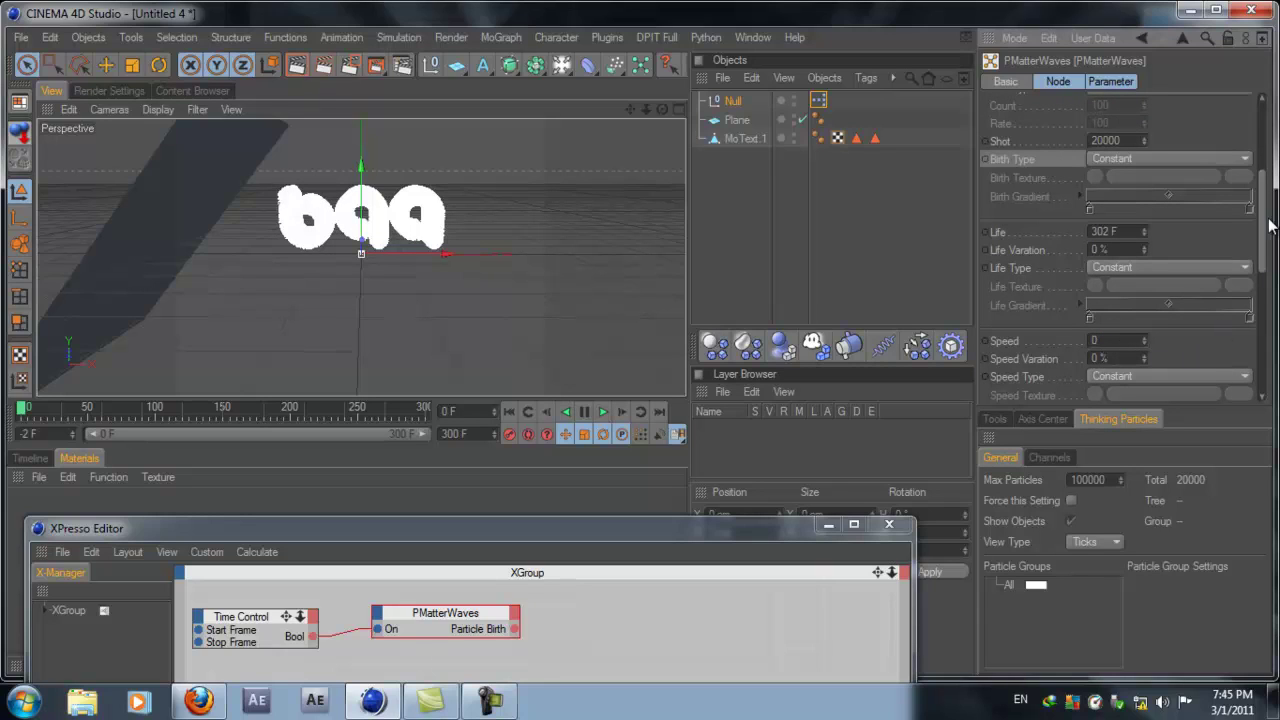
pyautogui.moveTo(1262, 222); pyautogui.dragTo(1260, 104)
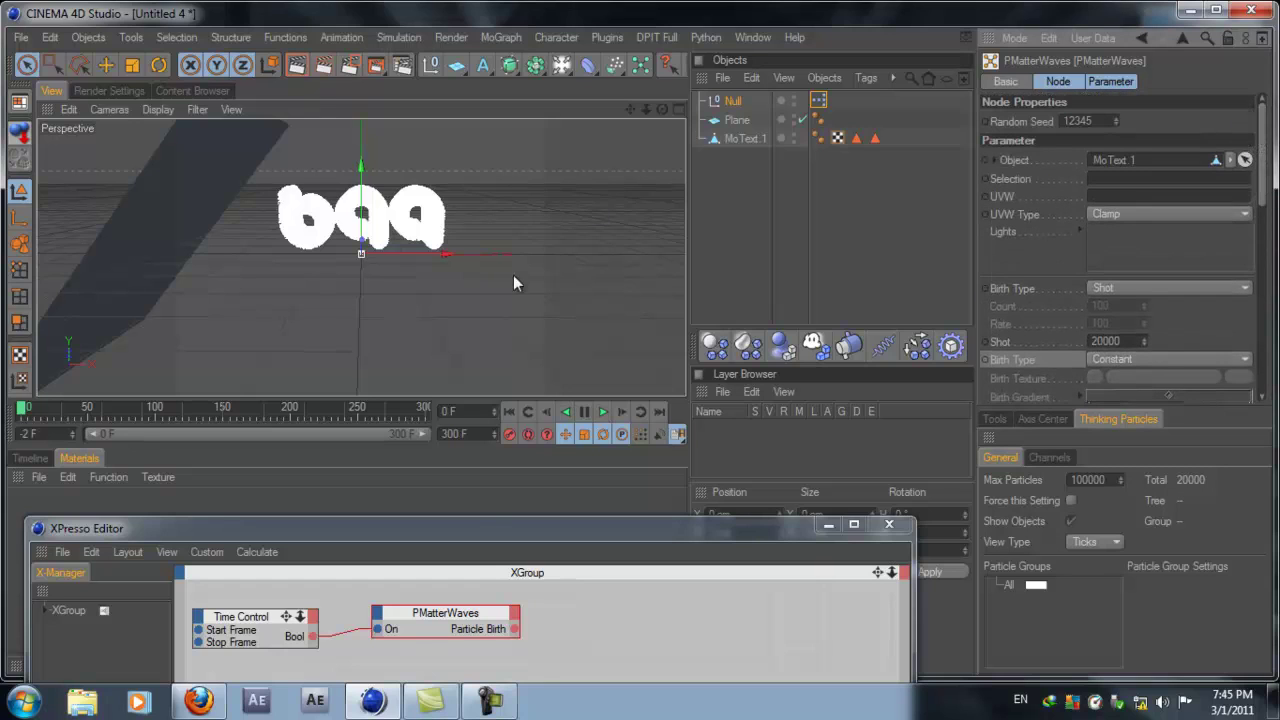
# Add two particle groups under the All group in the Thinking Particles settings
pyautogui.moveTo(425, 534); pyautogui.dragTo(463, 280)
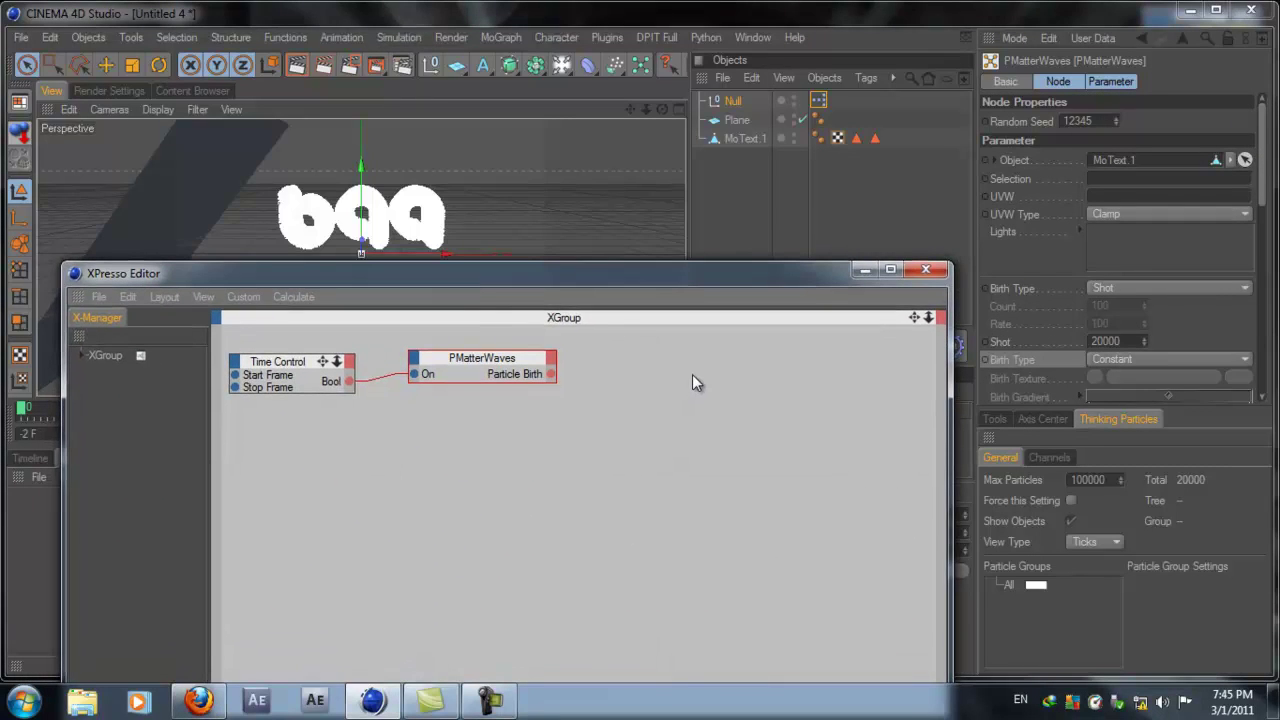
pyautogui.click(243, 299)
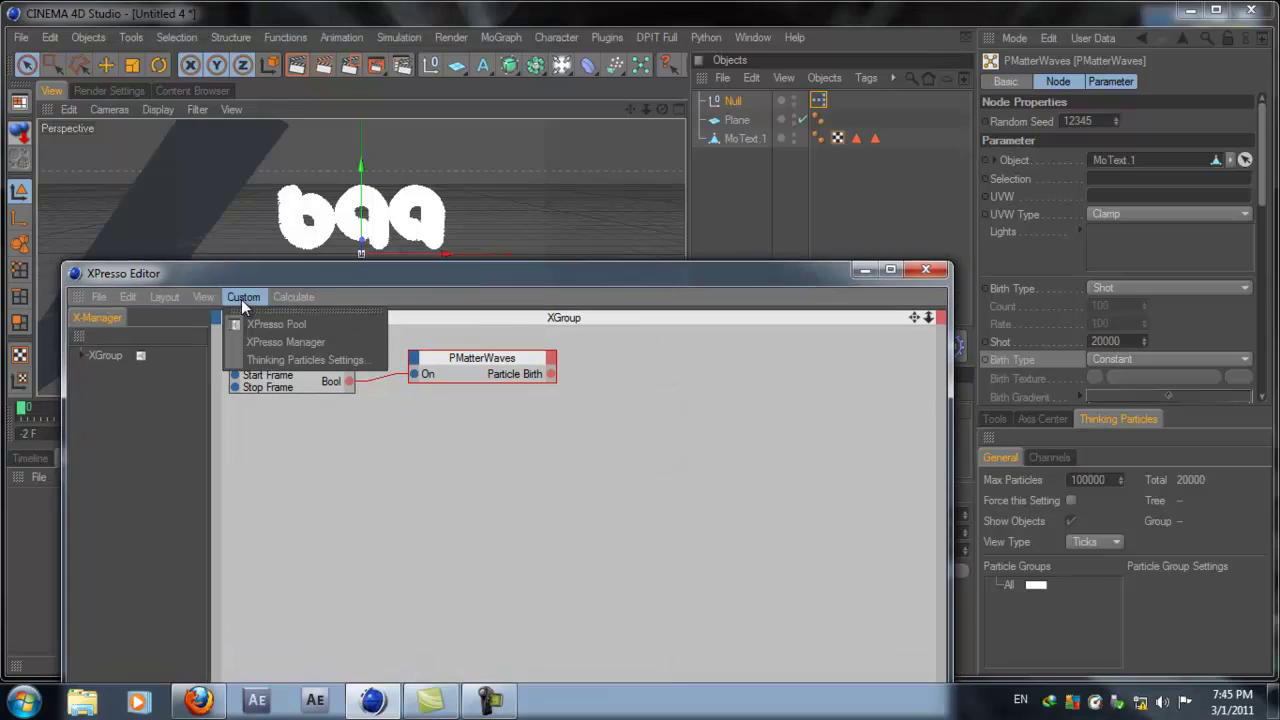
pyautogui.click(260, 359)
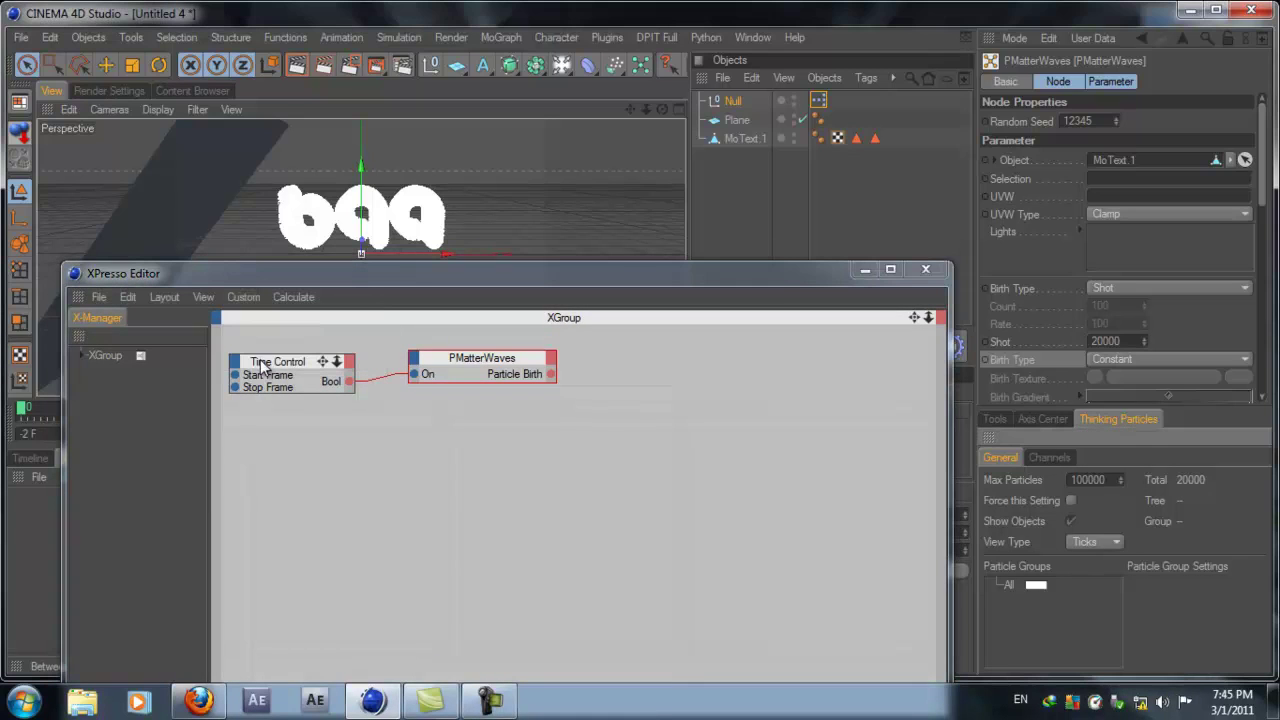
pyautogui.click(1010, 585)
pyautogui.click(1022, 597)
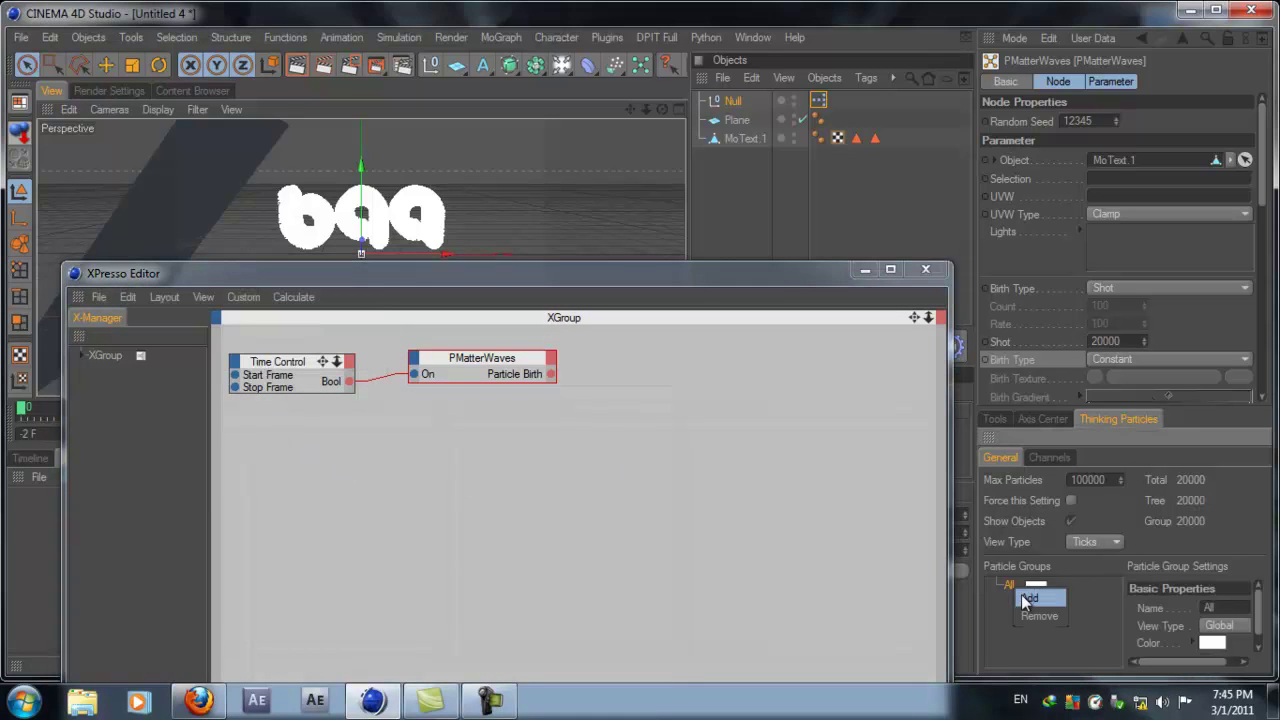
pyautogui.rightClick(1011, 582)
pyautogui.click(1018, 597)
# Color the first particle group light blue with a hue of 198° and the second group pure red
pyautogui.click(1072, 601)
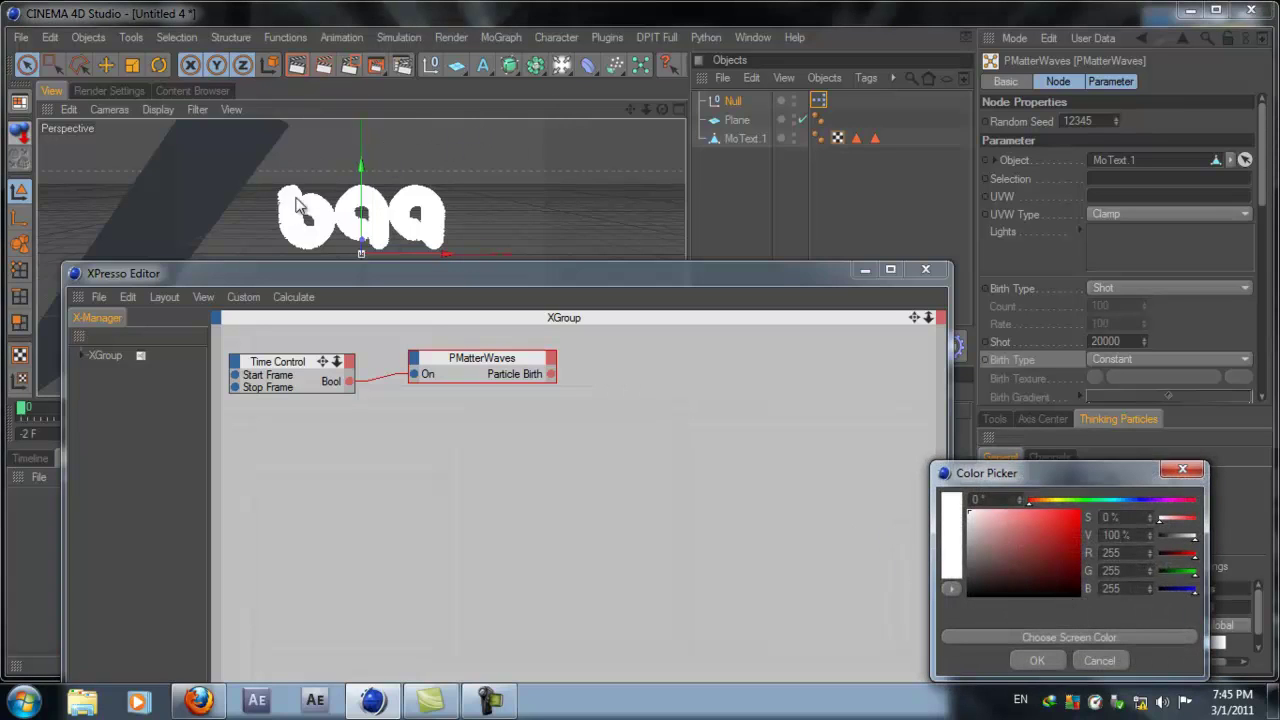
pyautogui.moveTo(1111, 497)
pyautogui.mouseDown()
pyautogui.moveTo(1136, 499)
pyautogui.moveTo(1121, 502)
pyautogui.mouseUp()
pyautogui.click(1121, 500)
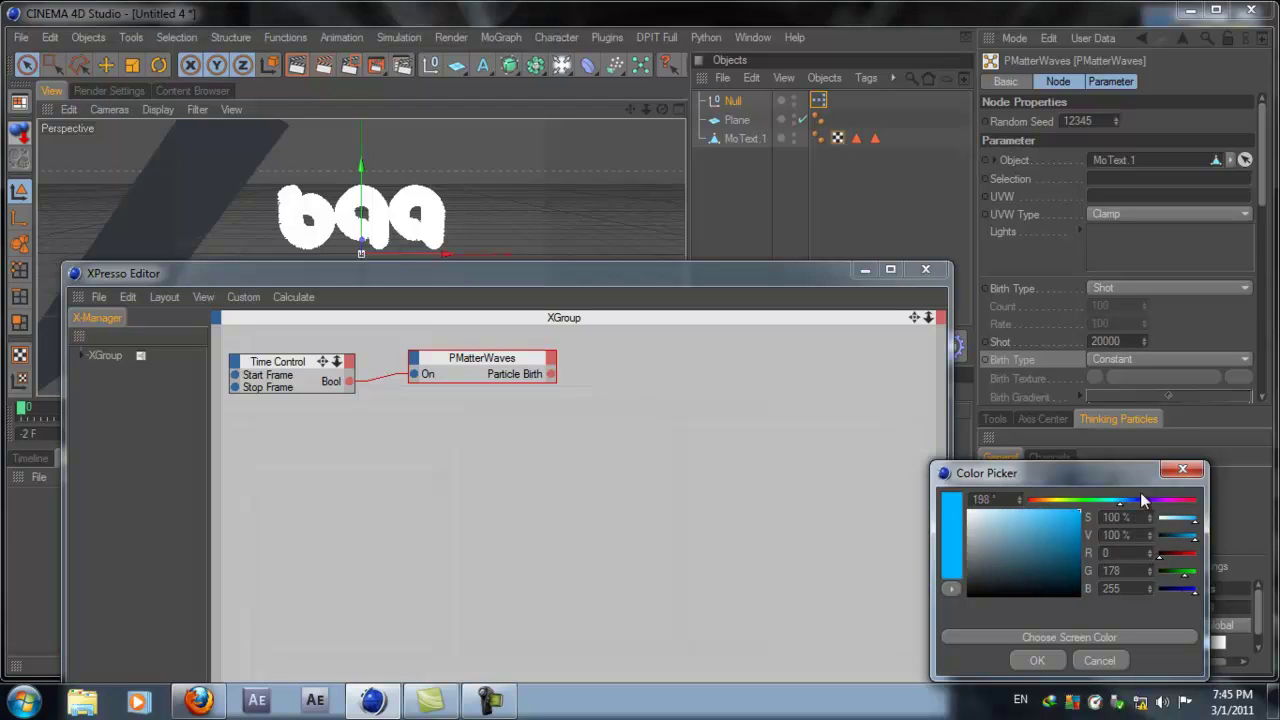
pyautogui.click(1038, 660)
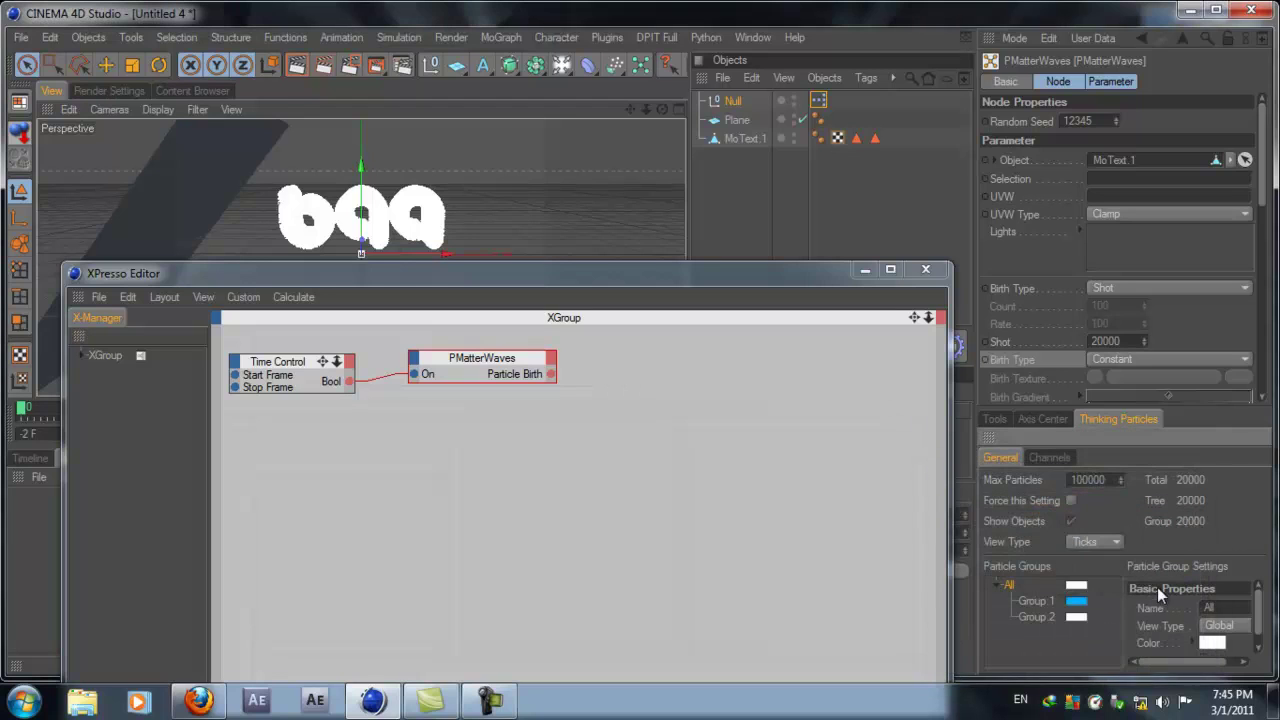
pyautogui.click(1072, 616)
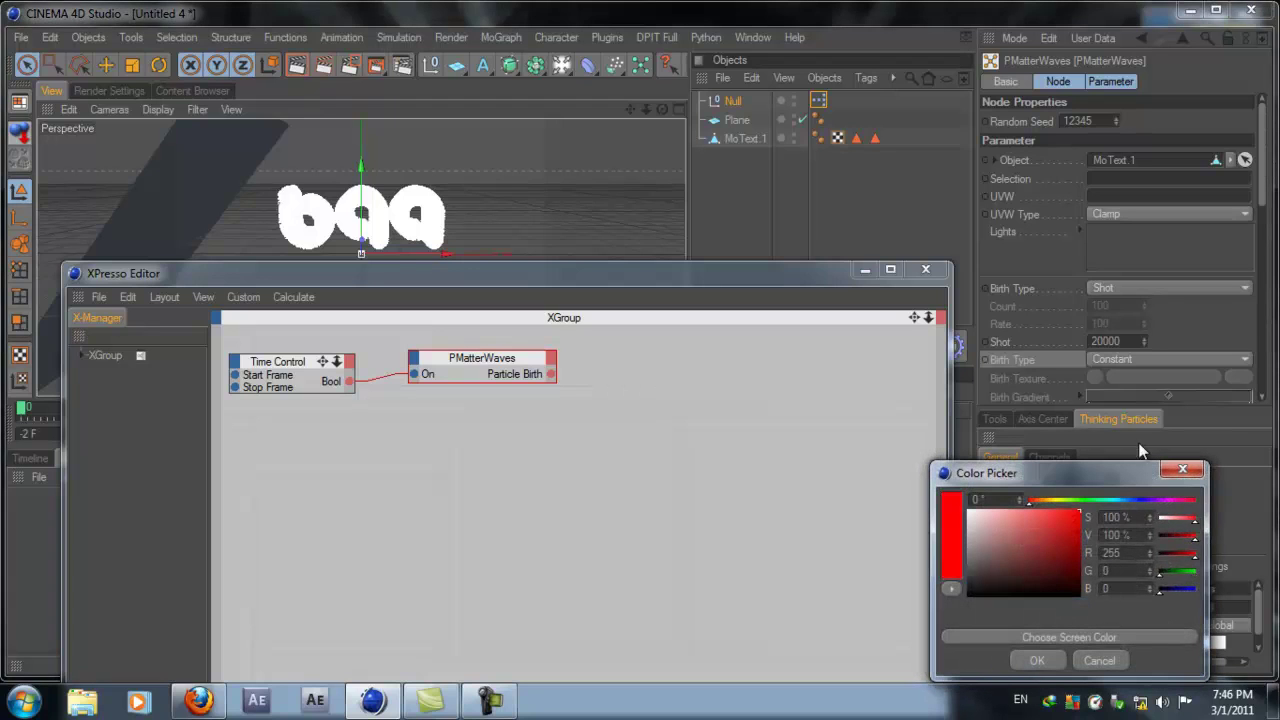
pyautogui.click(1038, 660)
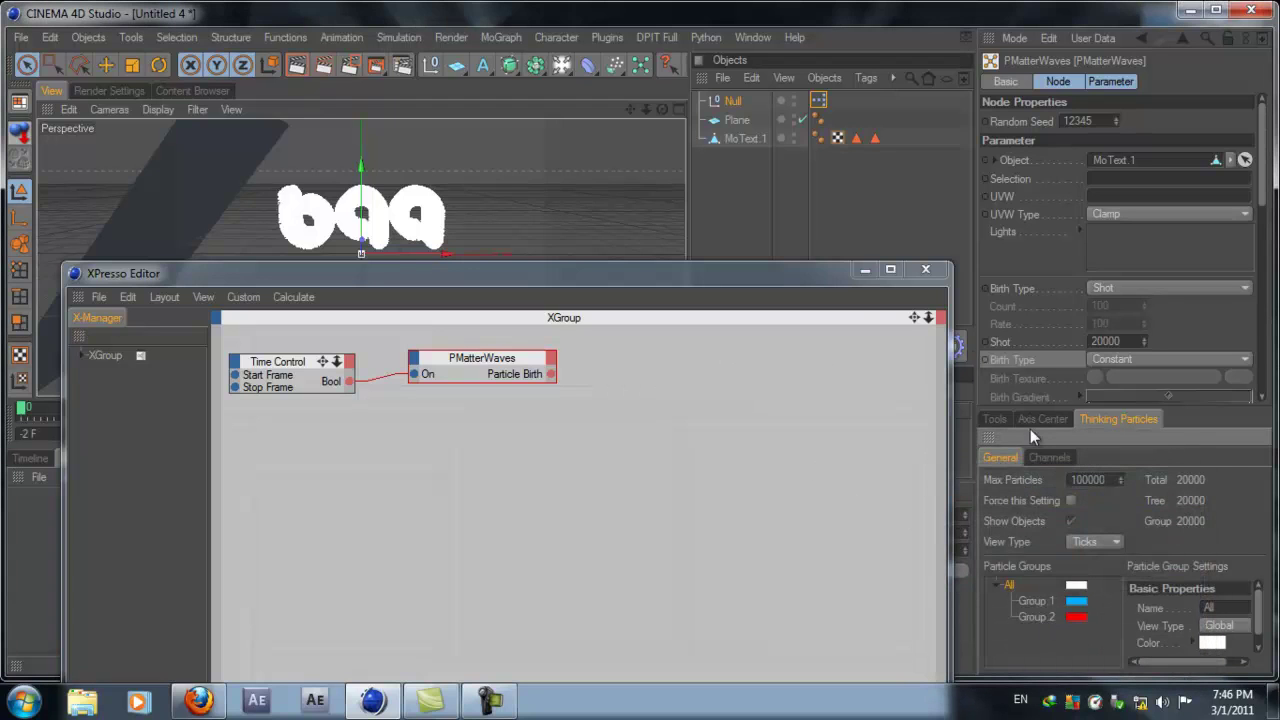
# Hide MoText.1 in both the viewport and the render, and play the animation to check the emitted particles
pyautogui.click(865, 269)
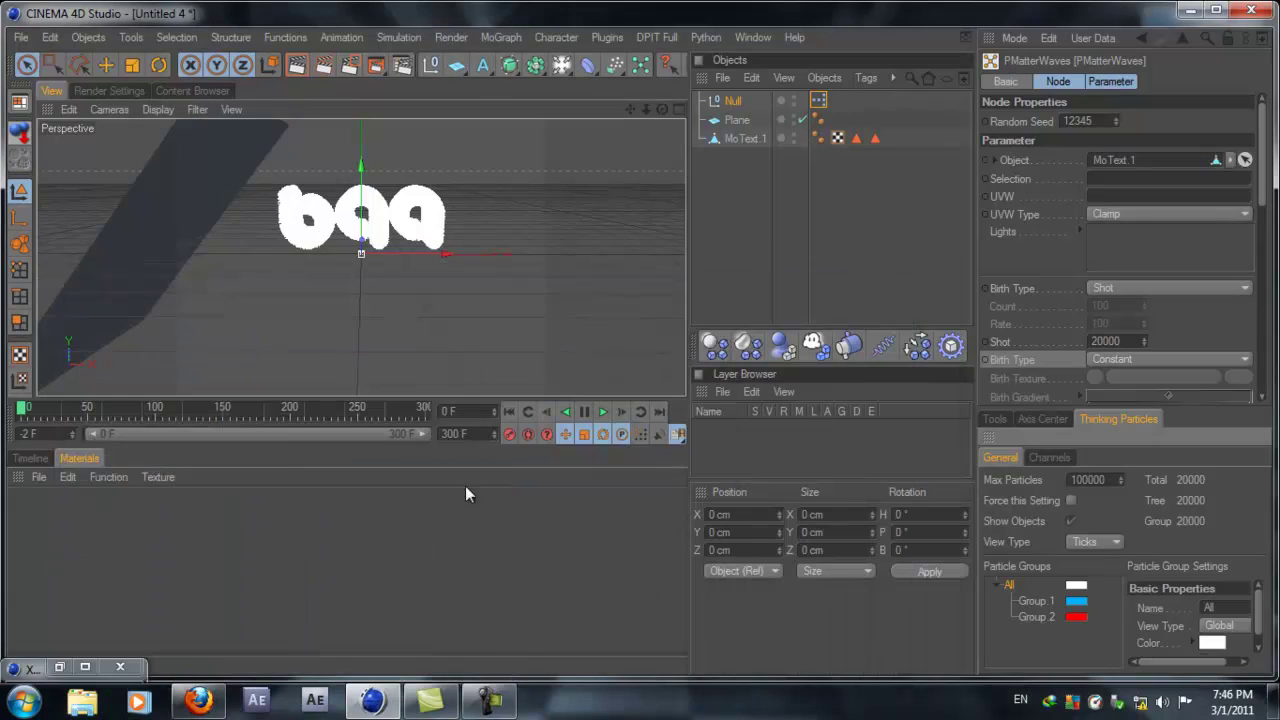
pyautogui.click(620, 413)
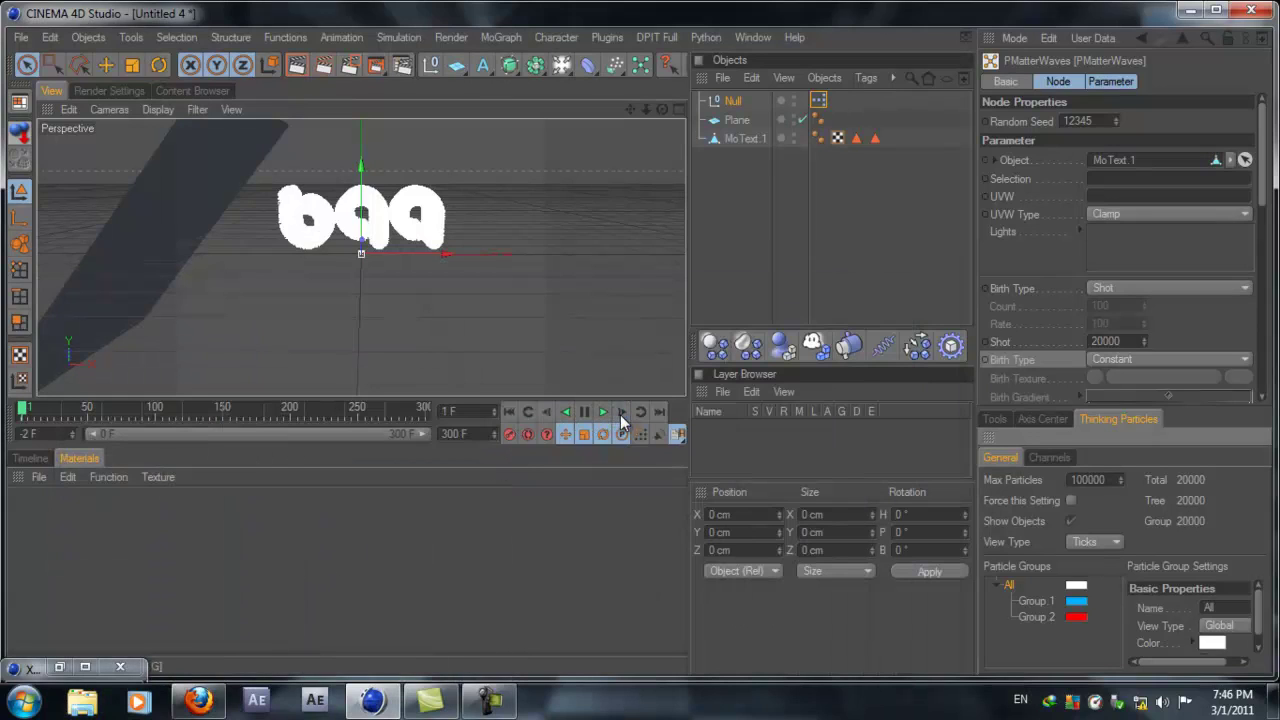
pyautogui.click(510, 412)
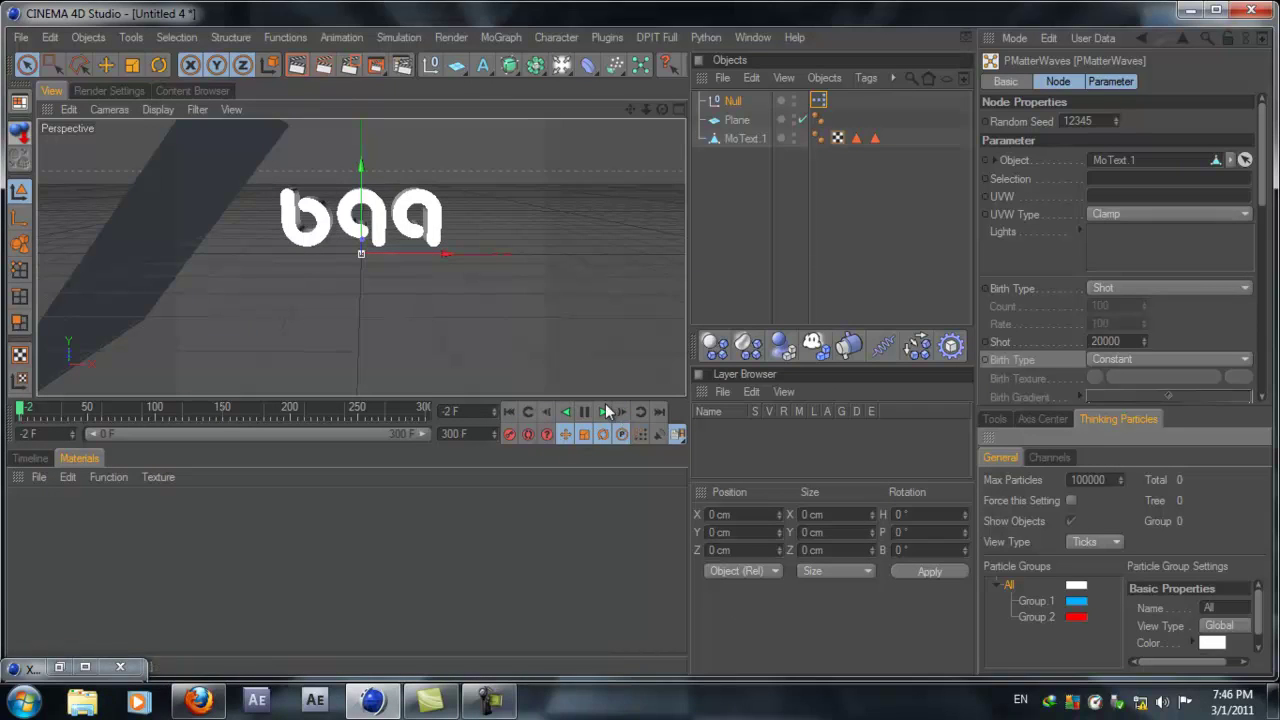
pyautogui.click(793, 136)
pyautogui.click(794, 140)
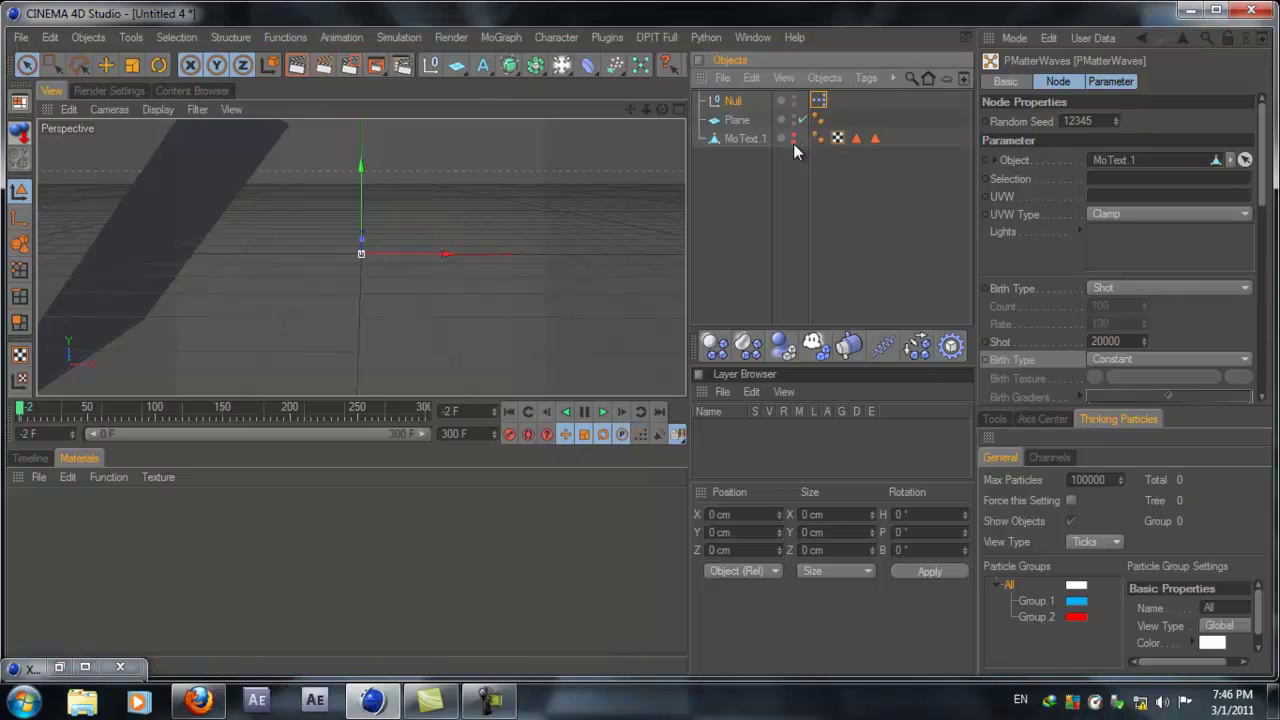
pyautogui.click(603, 411)
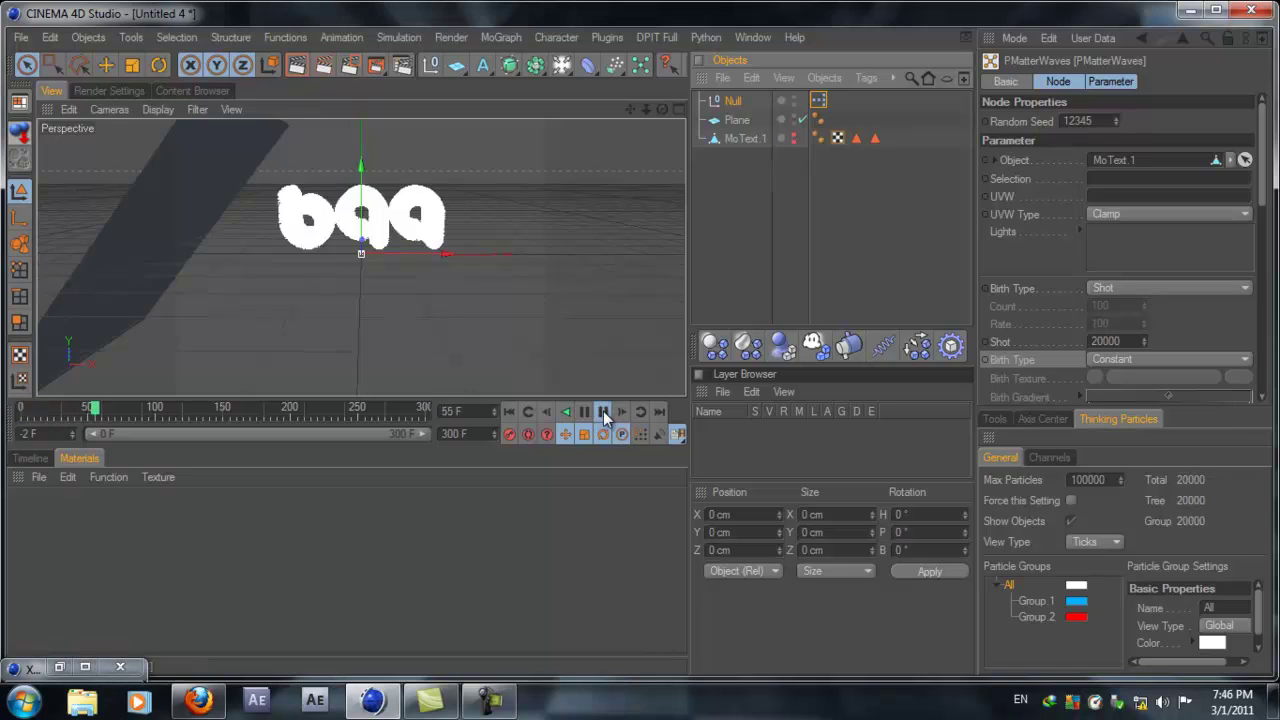
pyautogui.click(507, 411)
# Add a Thinking Particles PGroup node beside PMatterWaves in the XPresso Editor
pyautogui.click(59, 667)
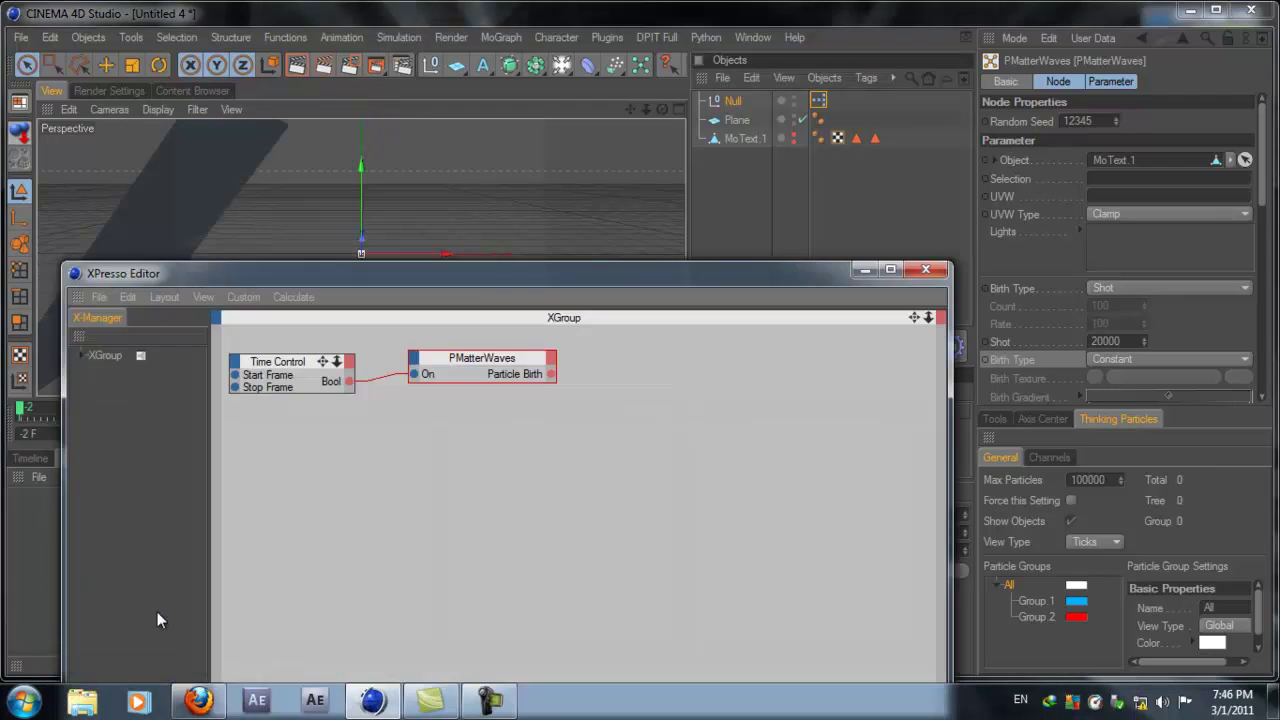
pyautogui.moveTo(460, 277); pyautogui.dragTo(385, 151)
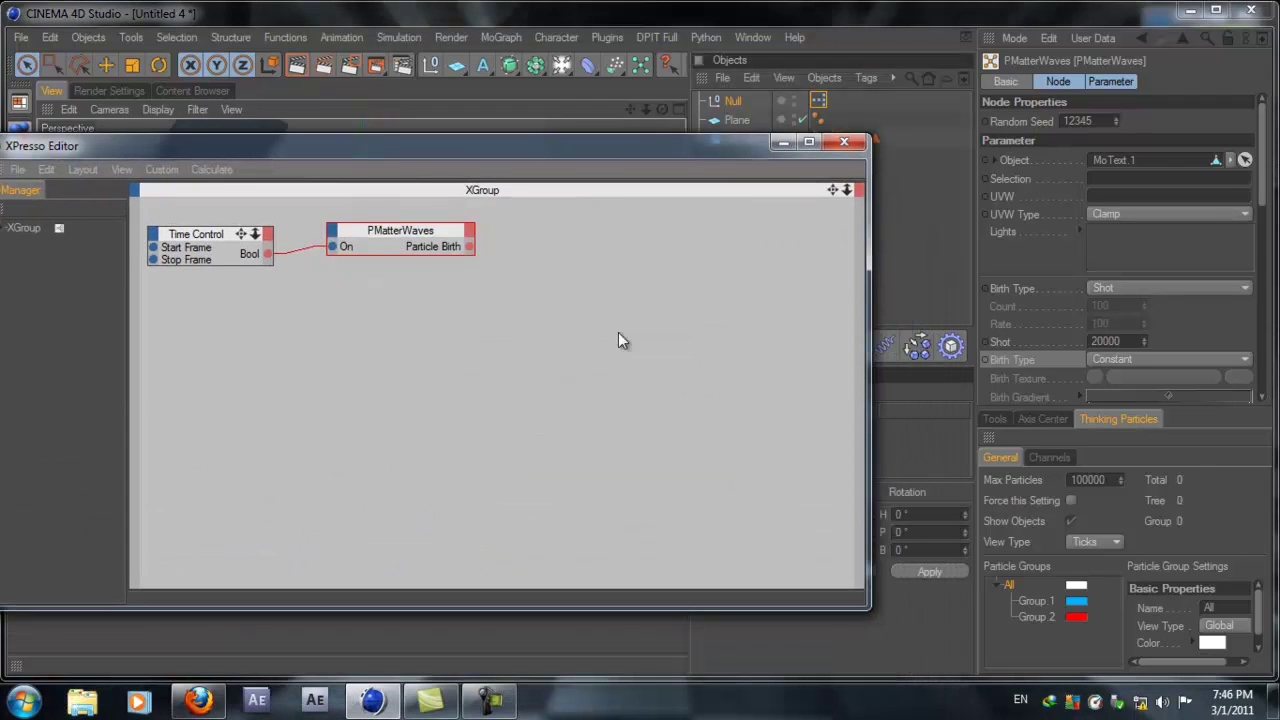
pyautogui.rightClick(594, 253)
pyautogui.moveTo(623, 265)
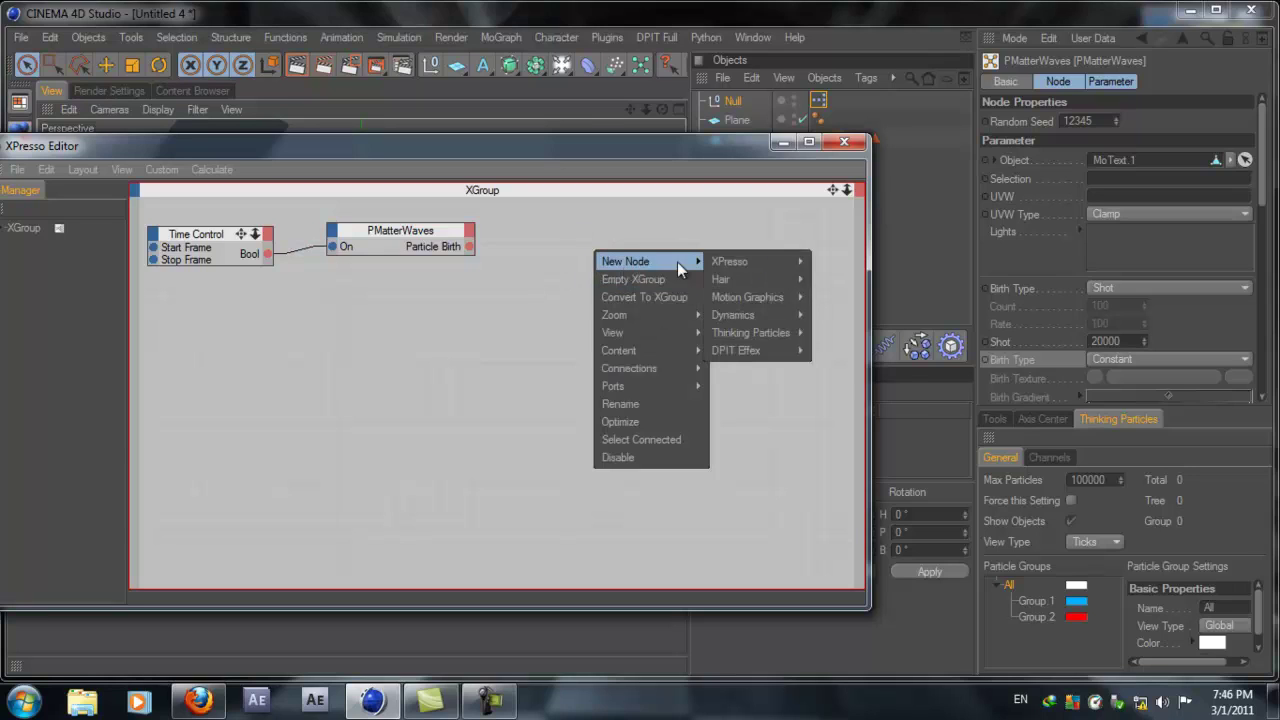
pyautogui.moveTo(740, 315)
pyautogui.moveTo(795, 334)
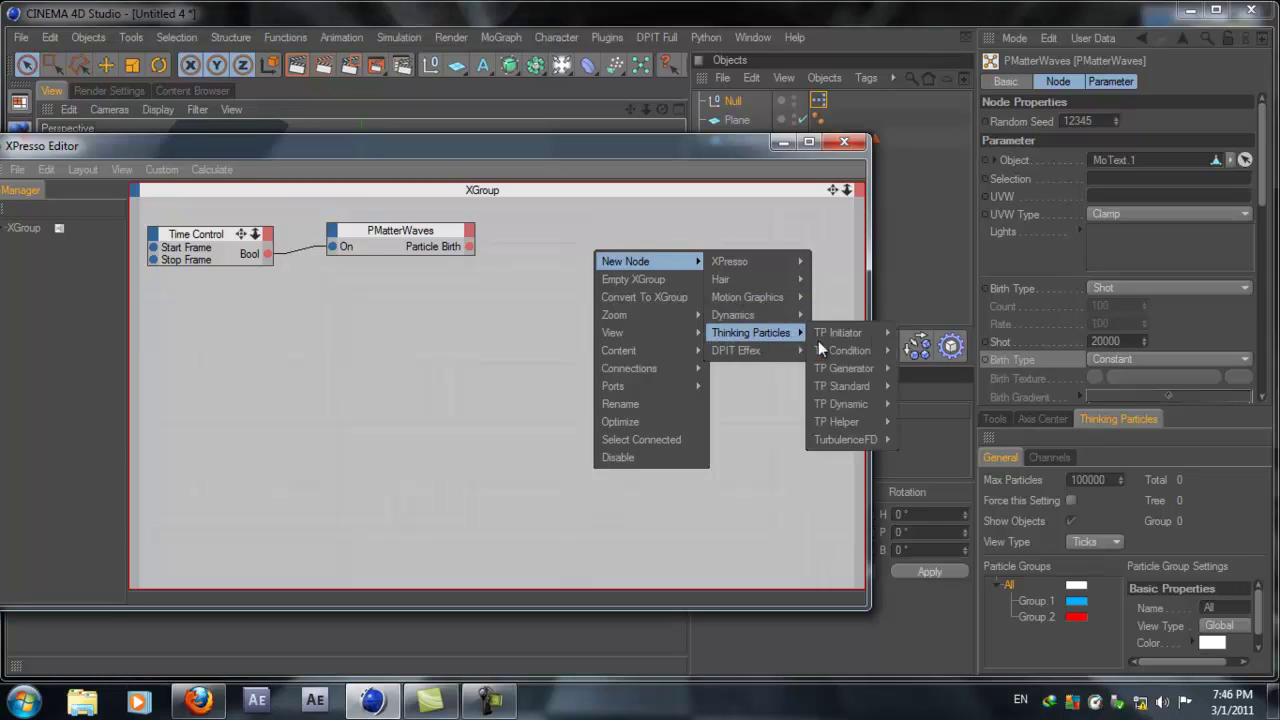
pyautogui.moveTo(830, 385)
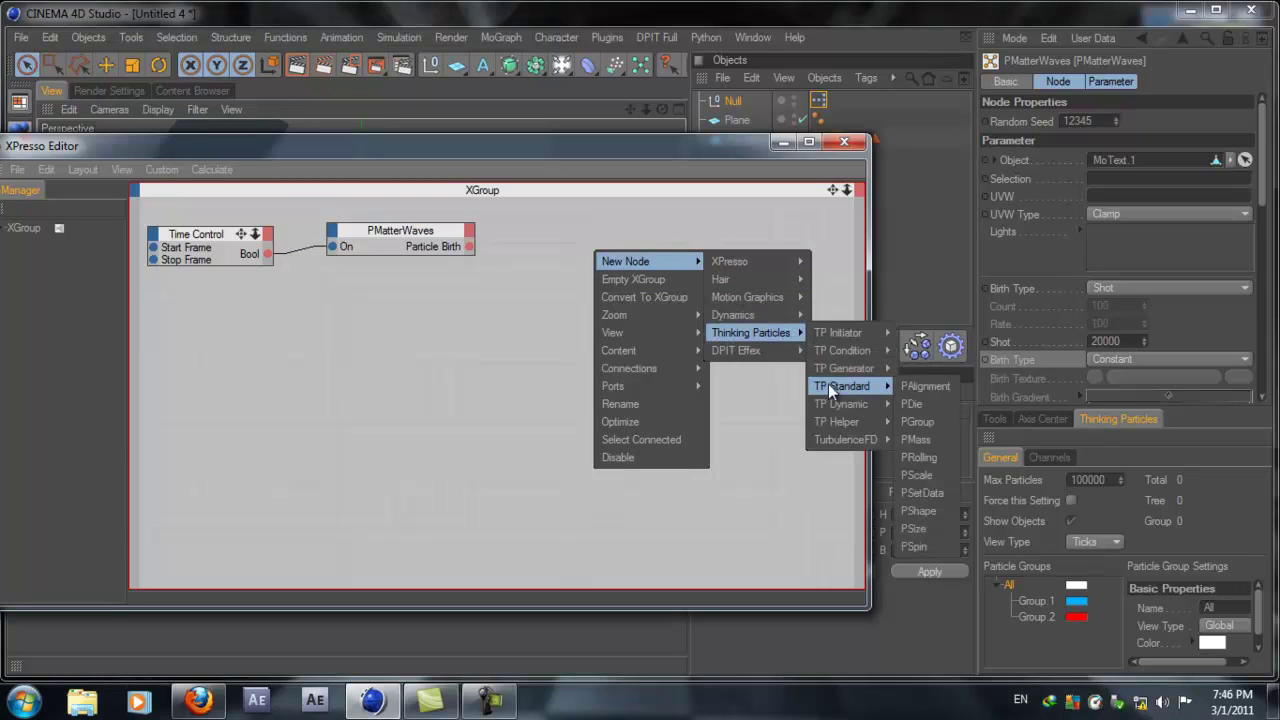
pyautogui.click(925, 421)
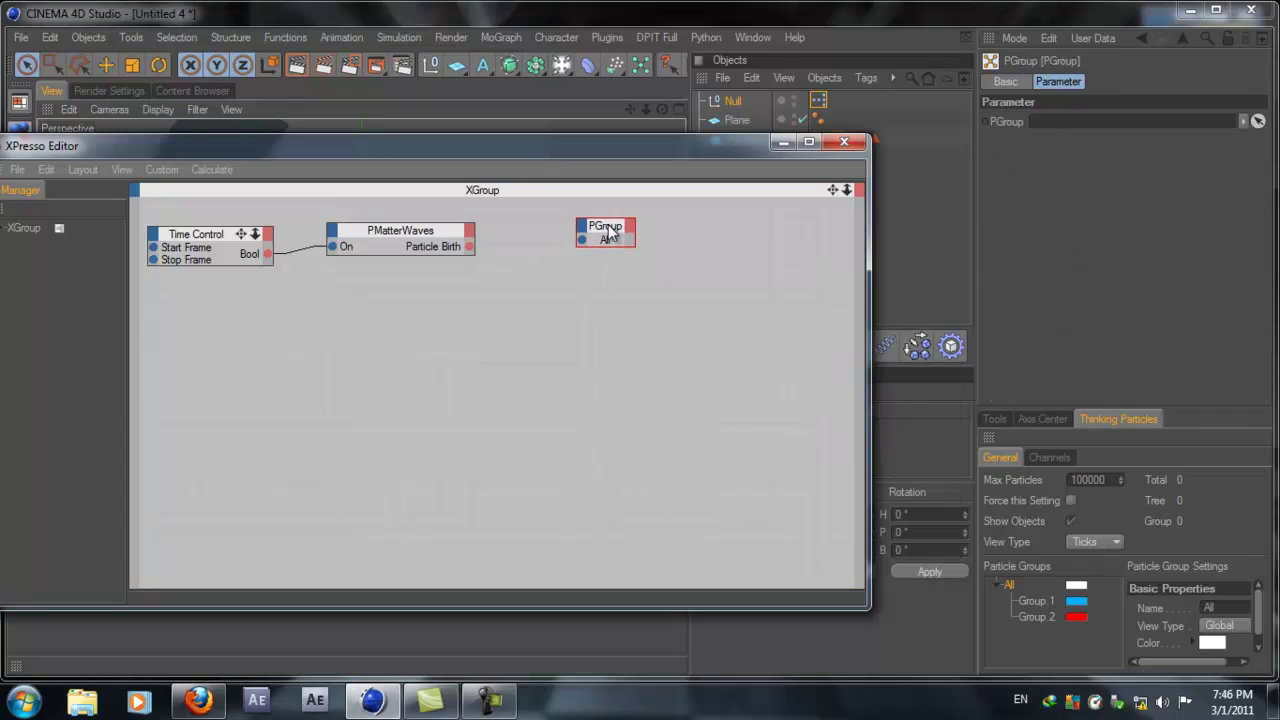
# Assign Group.1 to the PGroup node and connect the PMatterWaves Particle Birth output to its input
pyautogui.moveTo(527, 153); pyautogui.dragTo(460, 178)
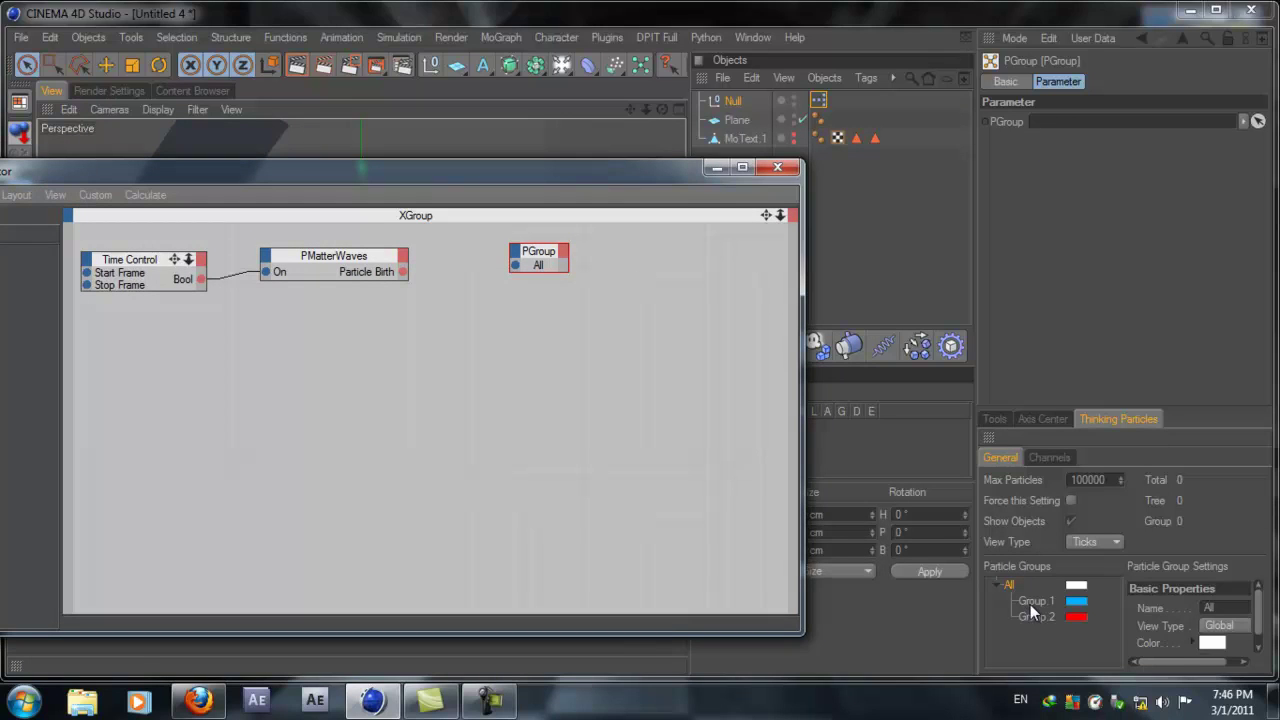
pyautogui.moveTo(1030, 590); pyautogui.dragTo(1058, 121)
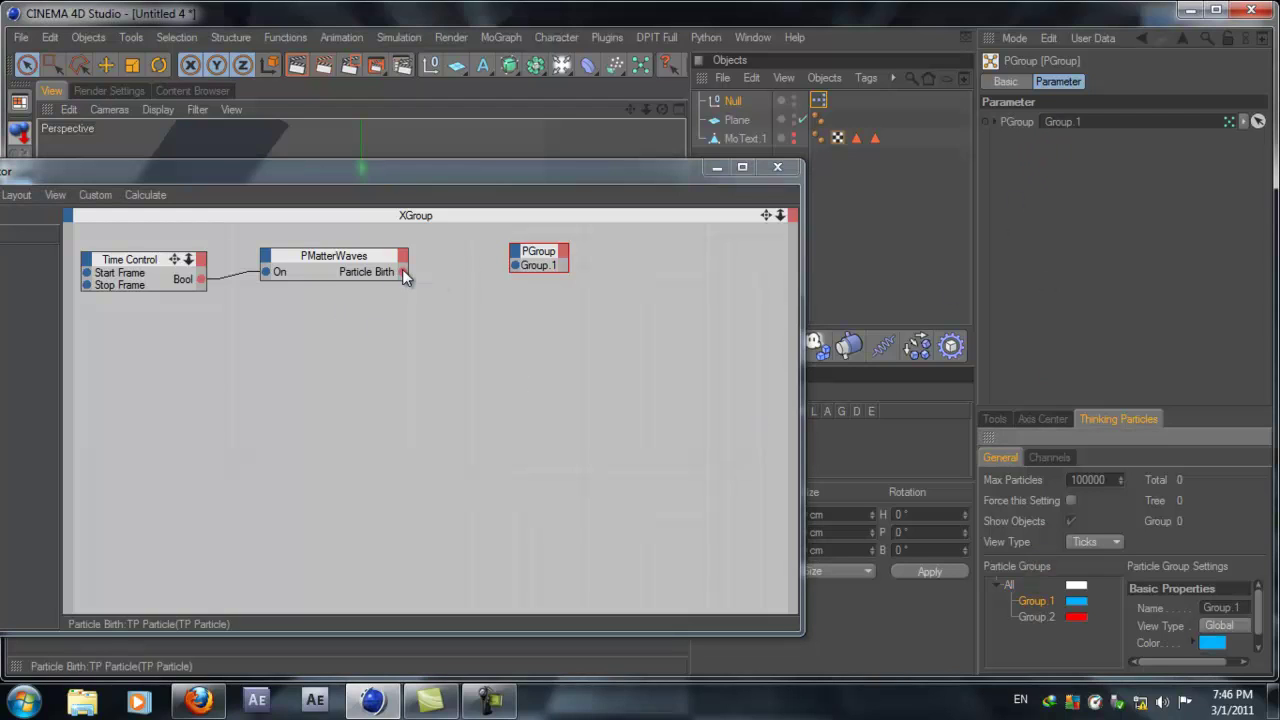
pyautogui.moveTo(398, 273); pyautogui.dragTo(515, 272)
# Play the animation to check the particles' group color, then return to the first frame
pyautogui.moveTo(422, 172); pyautogui.dragTo(412, 492)
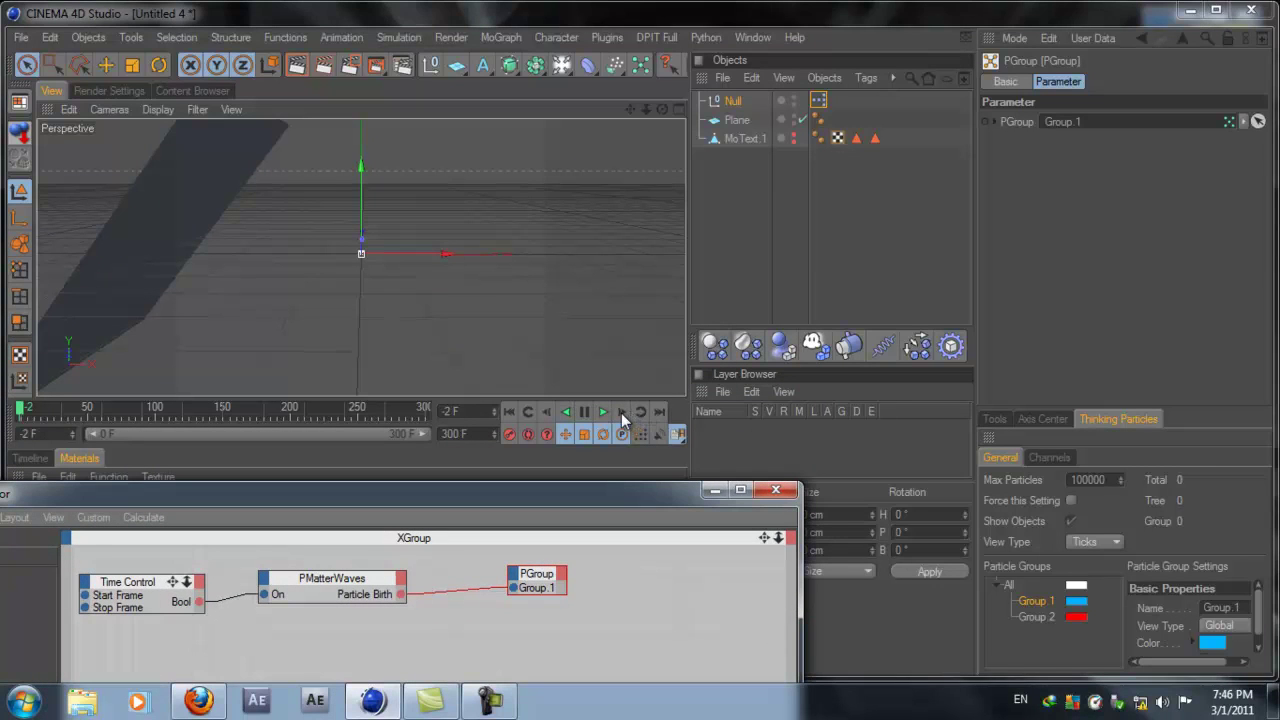
pyautogui.click(621, 413)
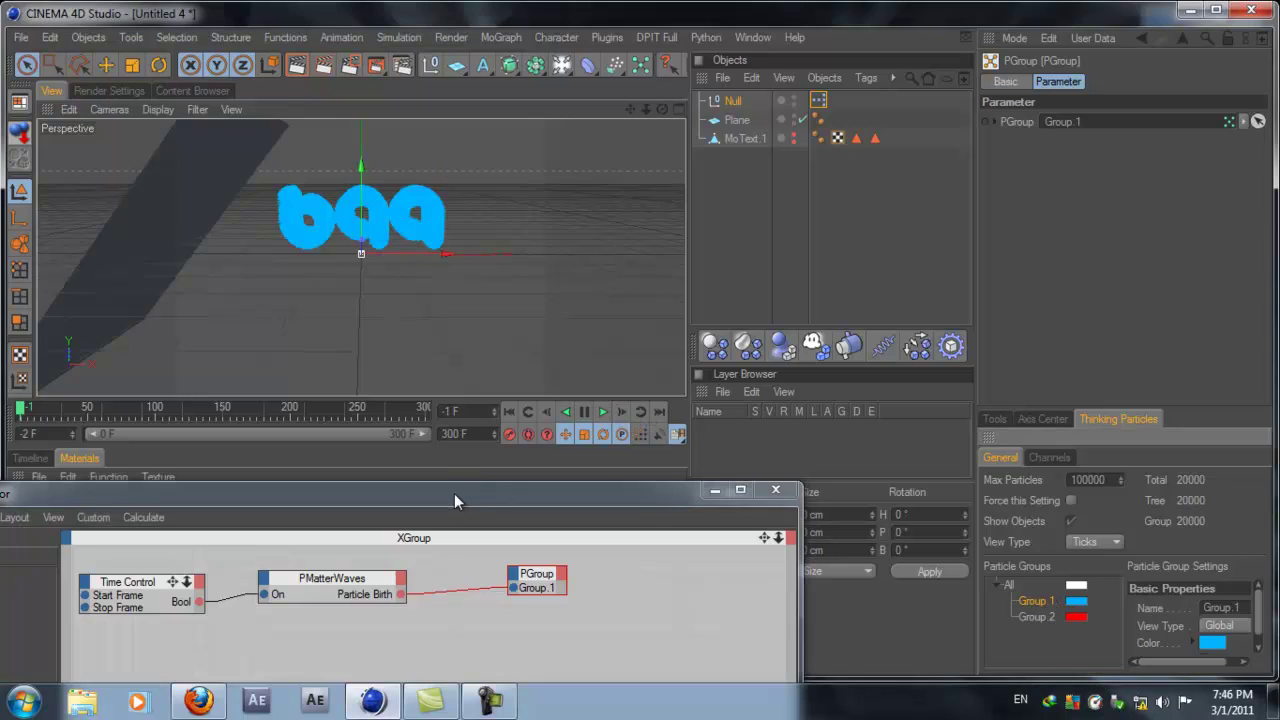
pyautogui.moveTo(454, 493)
pyautogui.mouseDown()
pyautogui.moveTo(465, 336)
pyautogui.moveTo(465, 471)
pyautogui.mouseUp()
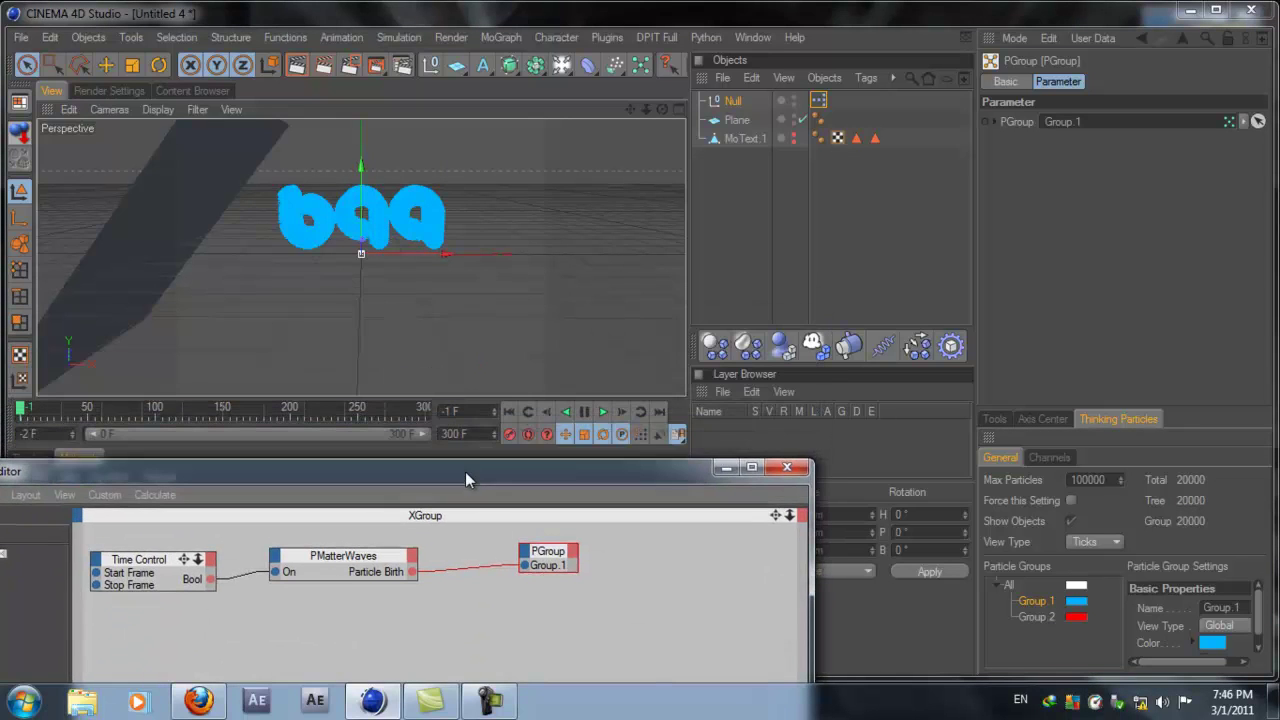
pyautogui.click(611, 411)
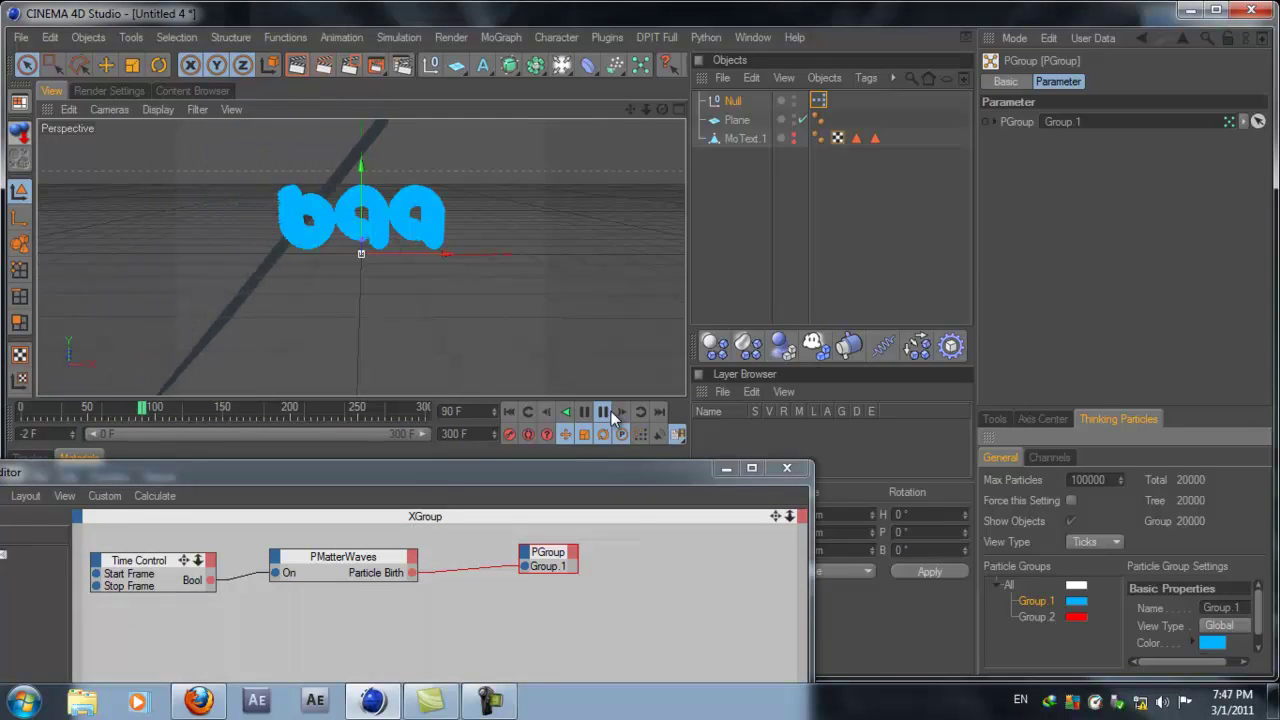
pyautogui.click(611, 411)
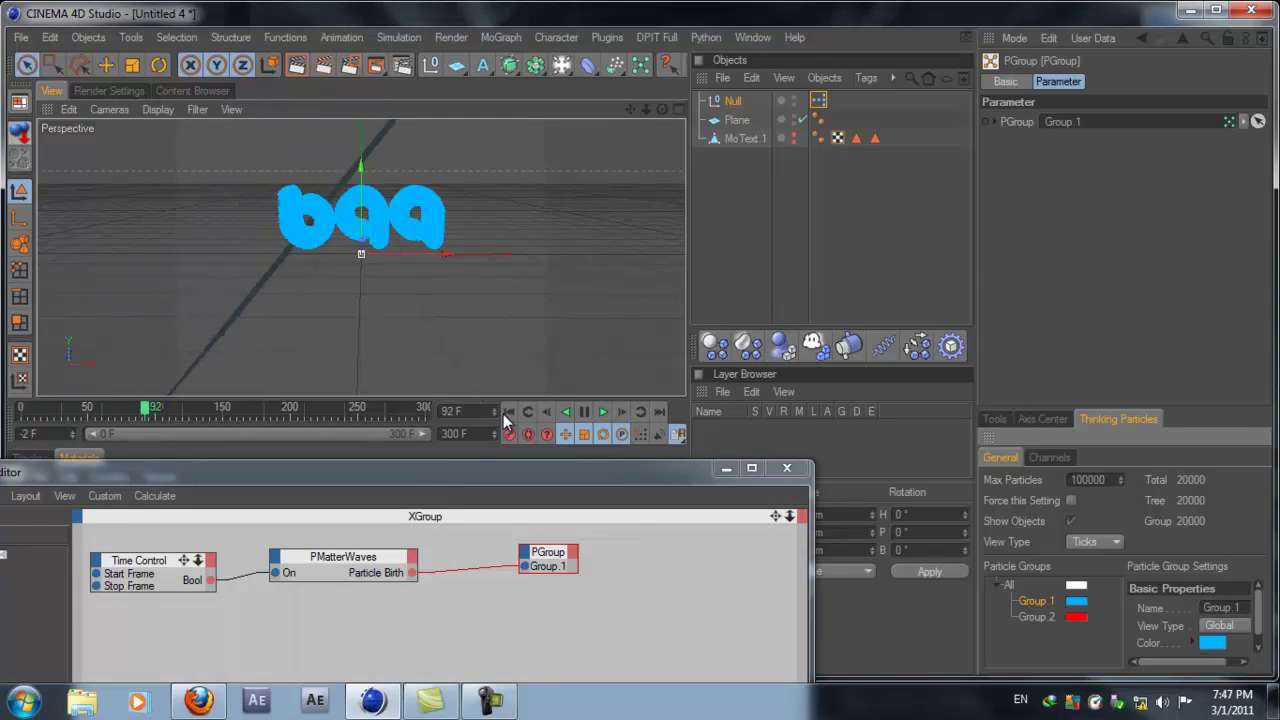
pyautogui.click(508, 411)
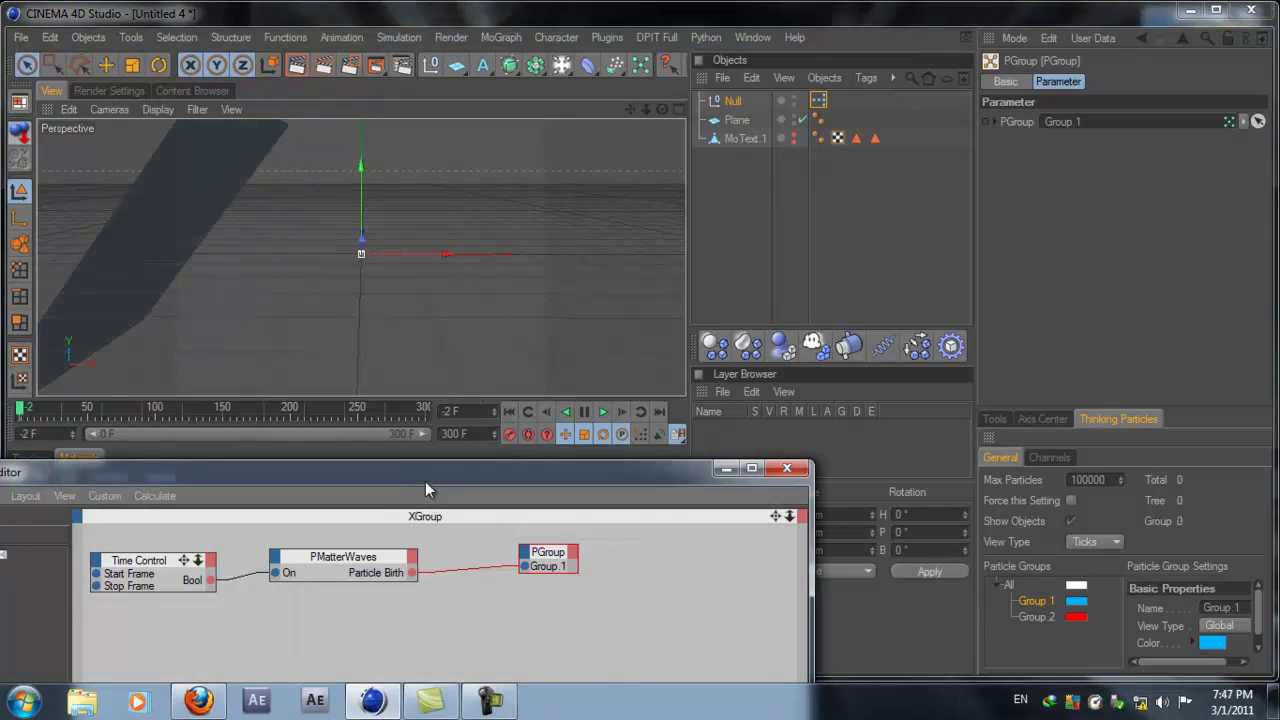
# Bring the XPresso graph fully into view and move the PGroup node slightly lower
pyautogui.moveTo(425, 468); pyautogui.dragTo(460, 172)
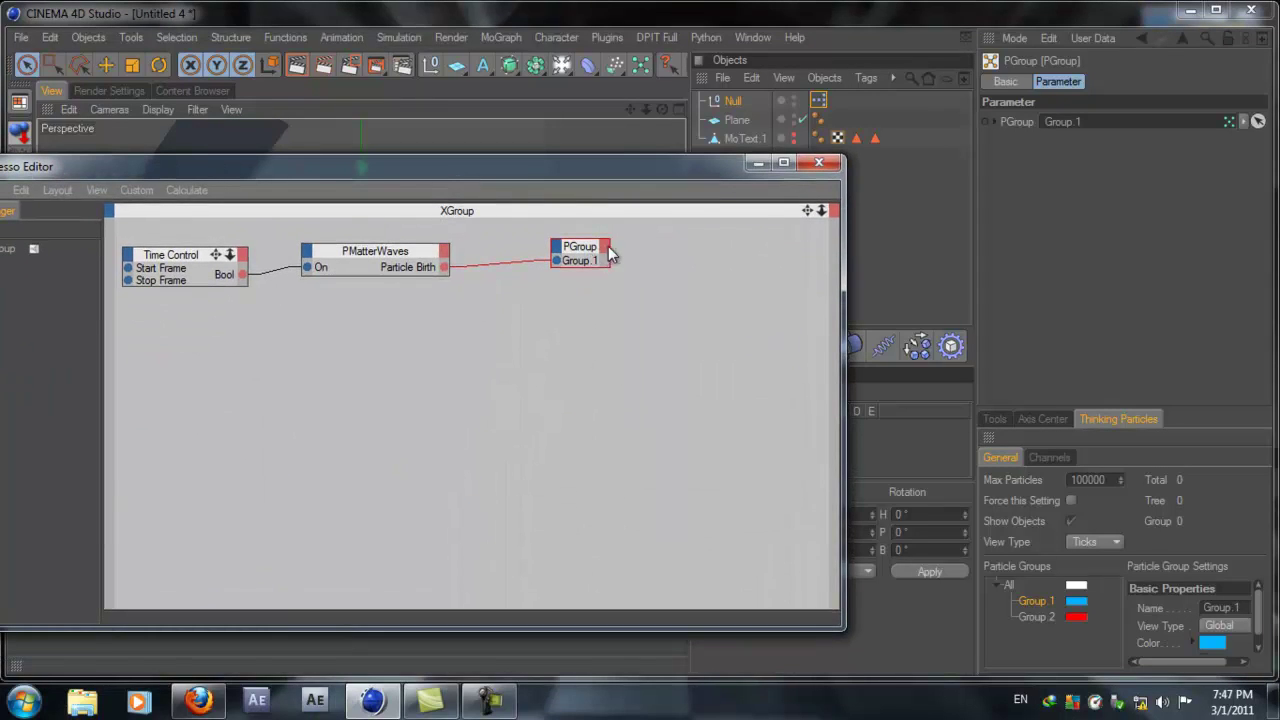
pyautogui.moveTo(577, 252); pyautogui.dragTo(583, 270)
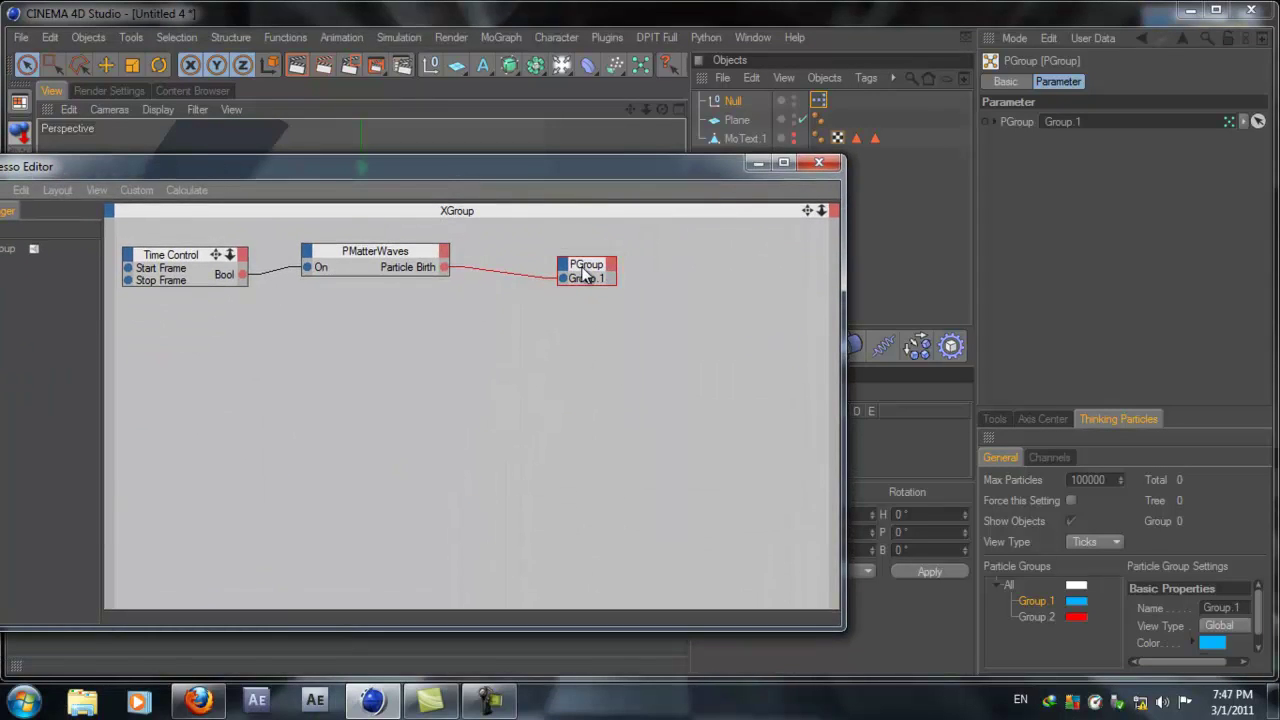
# Move the PMatterWaves node slightly higher and add a Thinking Particles P Pass node below Time Control
pyautogui.moveTo(343, 255); pyautogui.dragTo(364, 237)
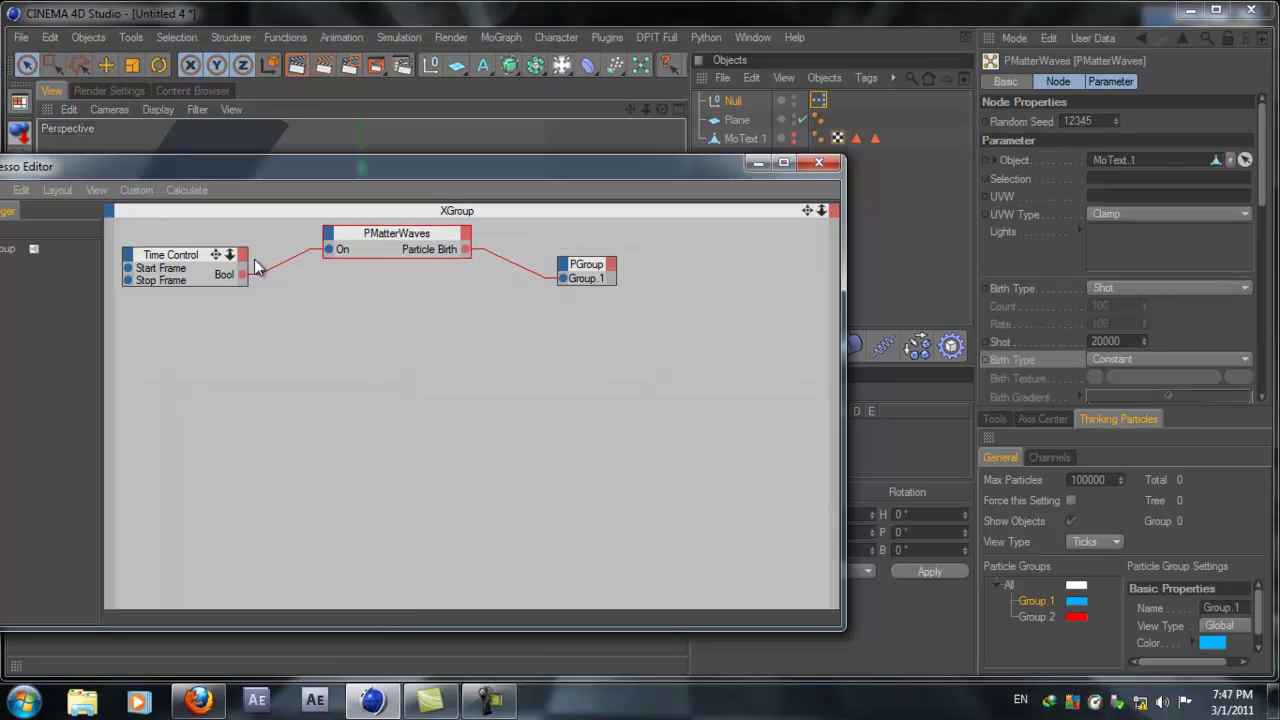
pyautogui.rightClick(164, 363)
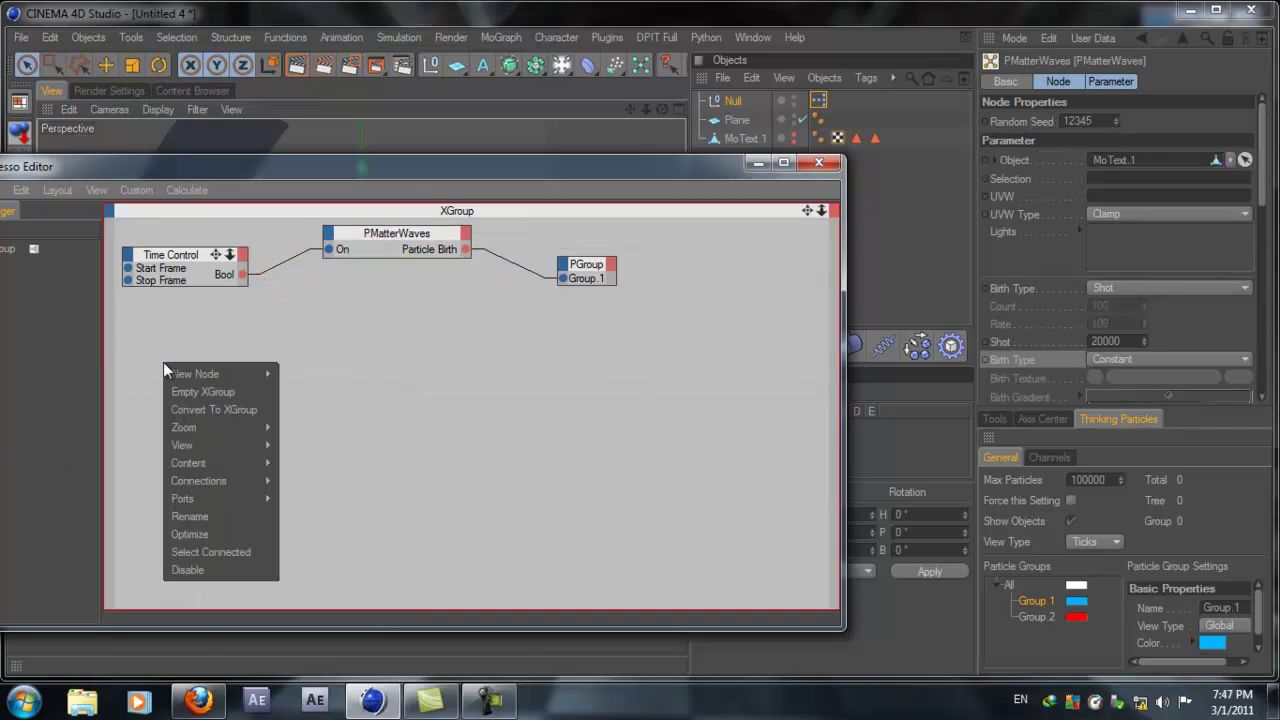
pyautogui.moveTo(199, 374)
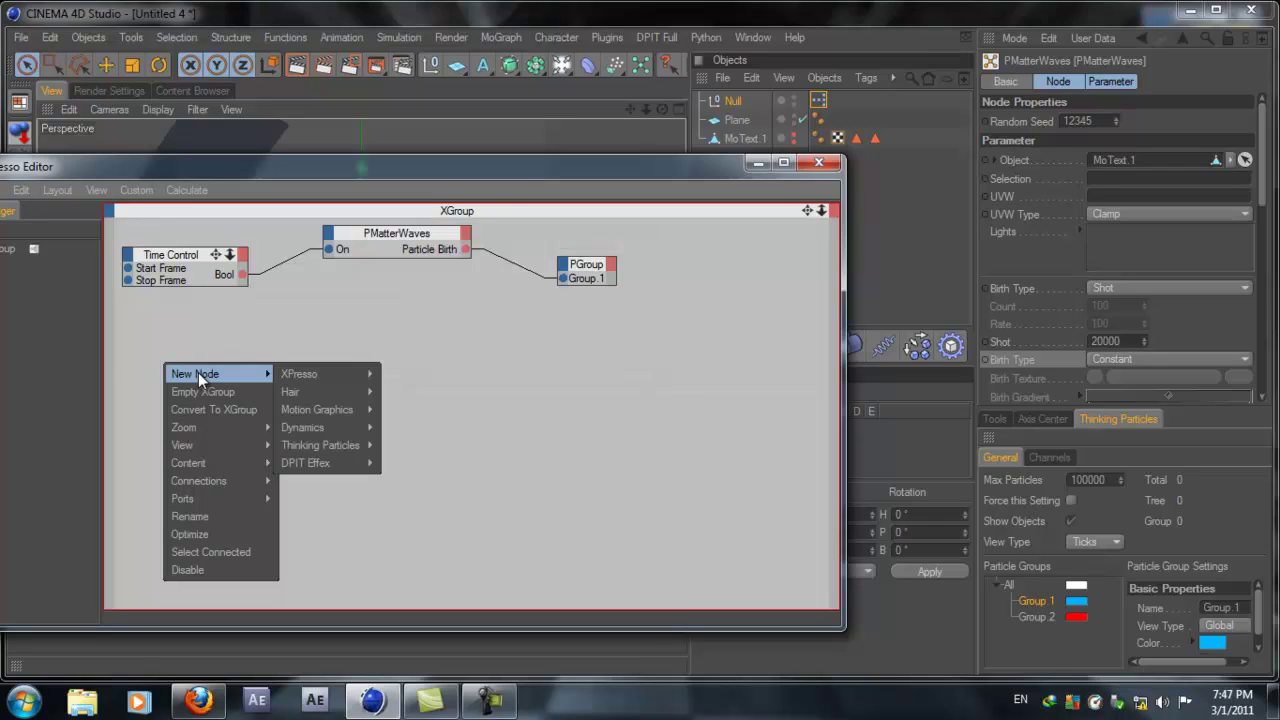
pyautogui.click(139, 354)
pyautogui.rightClick(140, 356)
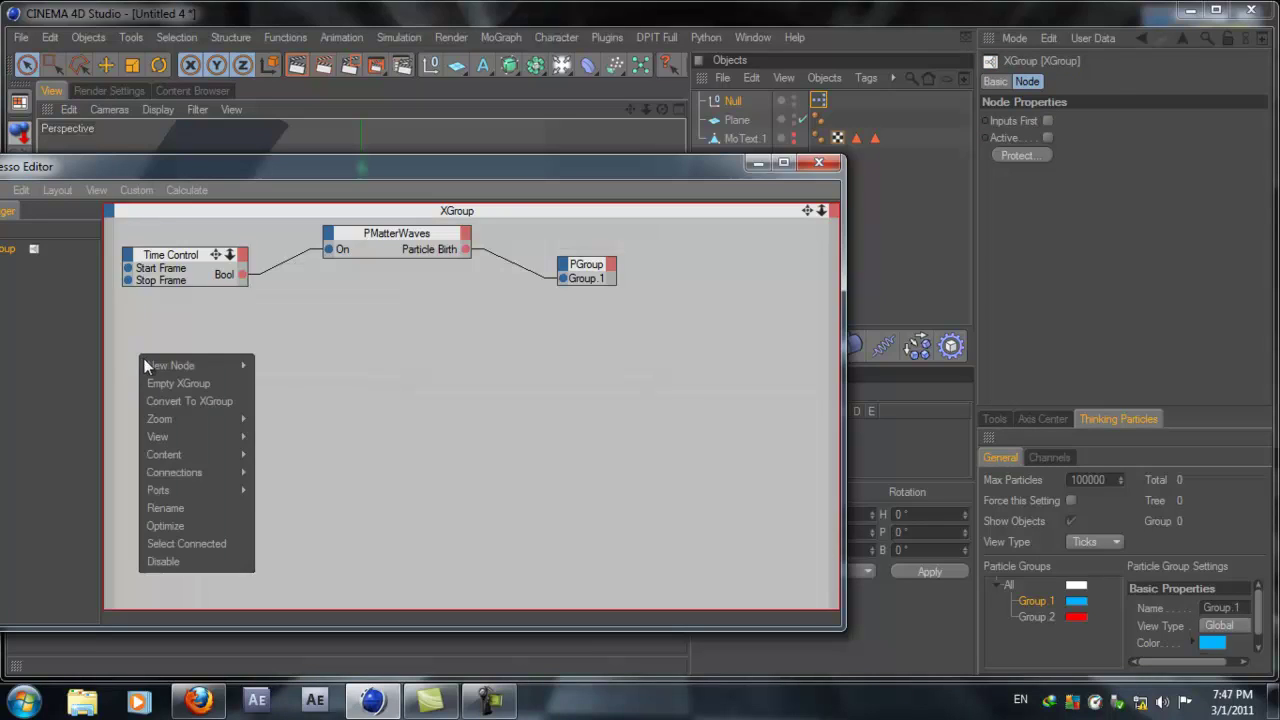
pyautogui.moveTo(147, 361)
pyautogui.moveTo(338, 438)
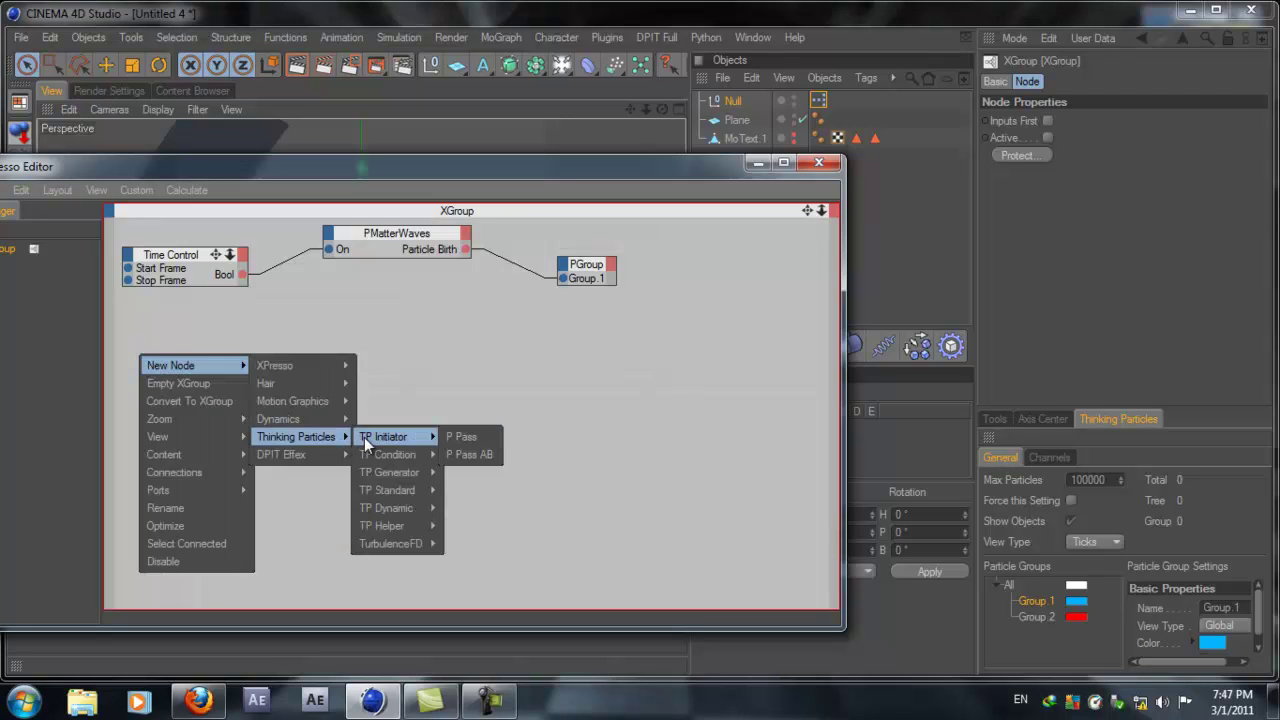
pyautogui.click(452, 437)
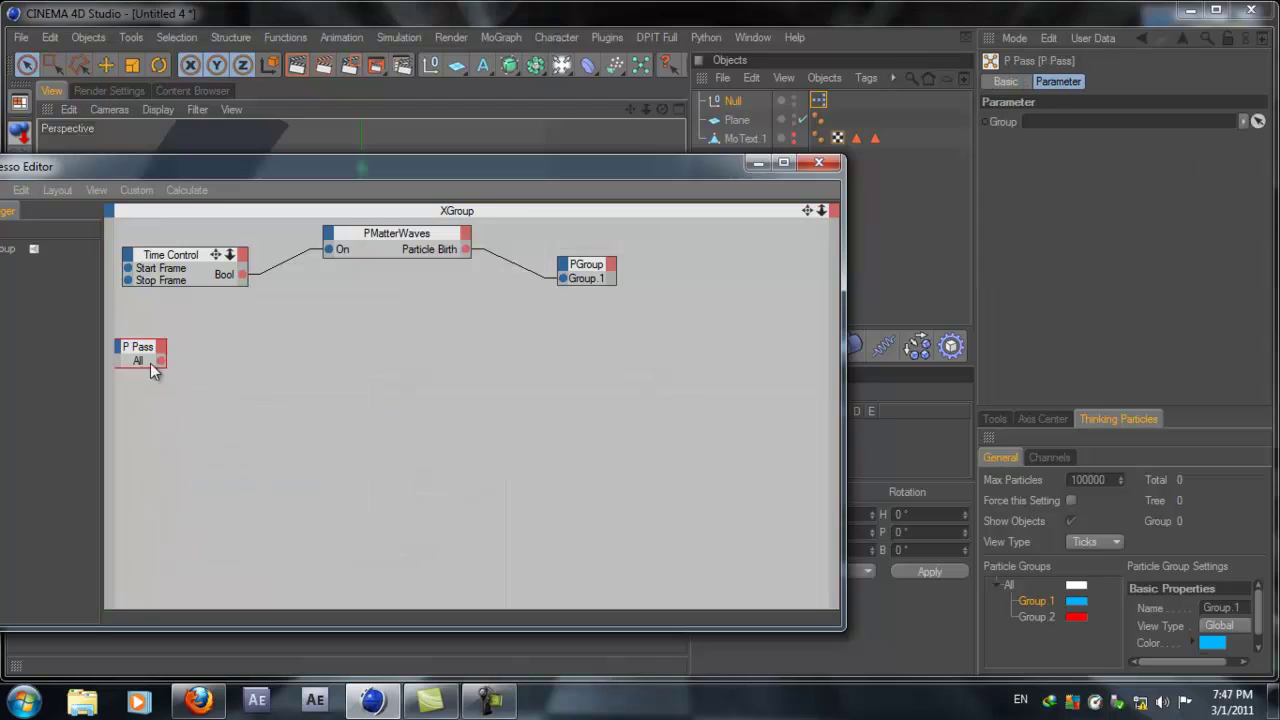
pyautogui.moveTo(142, 358); pyautogui.dragTo(172, 358)
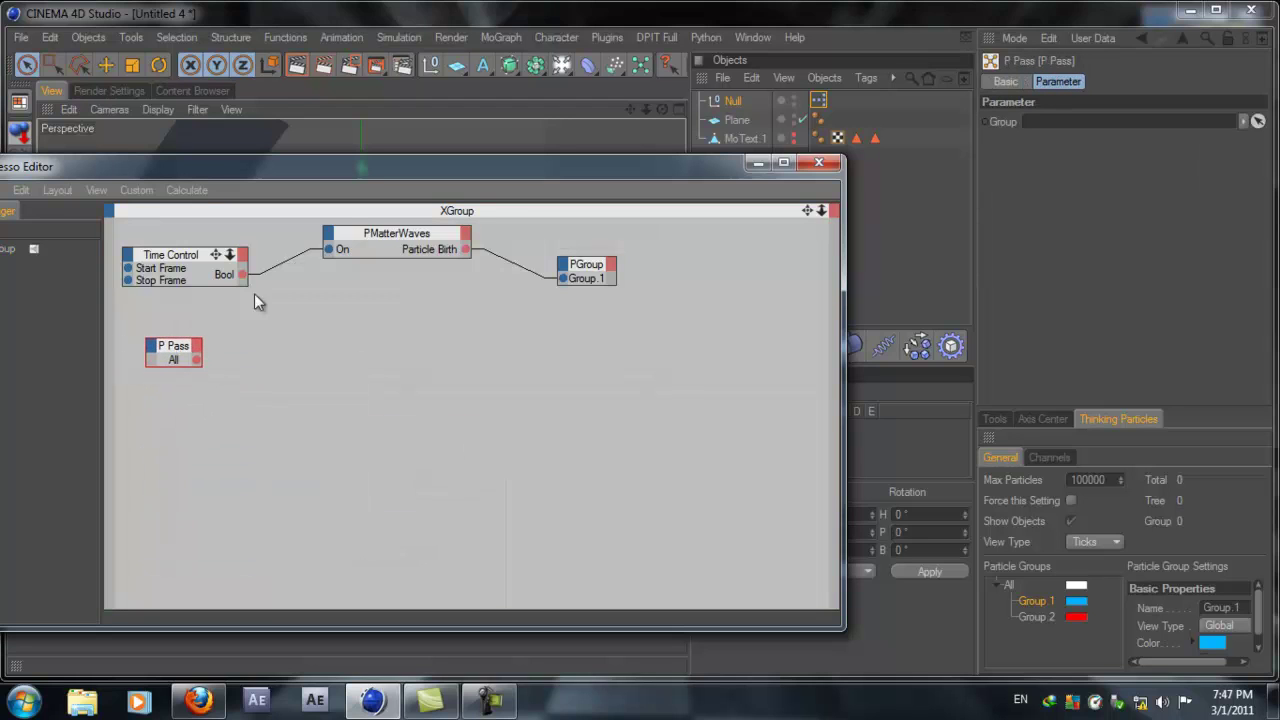
# Assign Group.1 to the P Pass node and shift the node slightly lower in the graph
pyautogui.moveTo(329, 176); pyautogui.dragTo(341, 234)
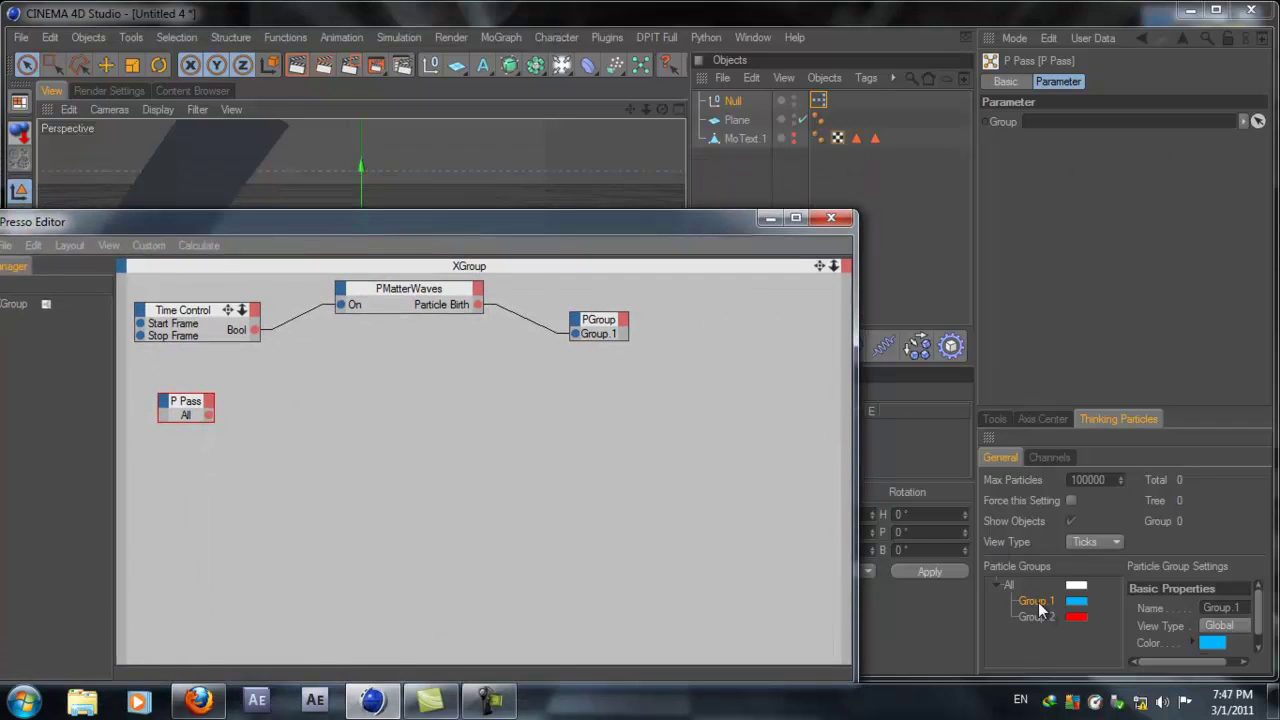
pyautogui.moveTo(1043, 606); pyautogui.dragTo(1071, 134)
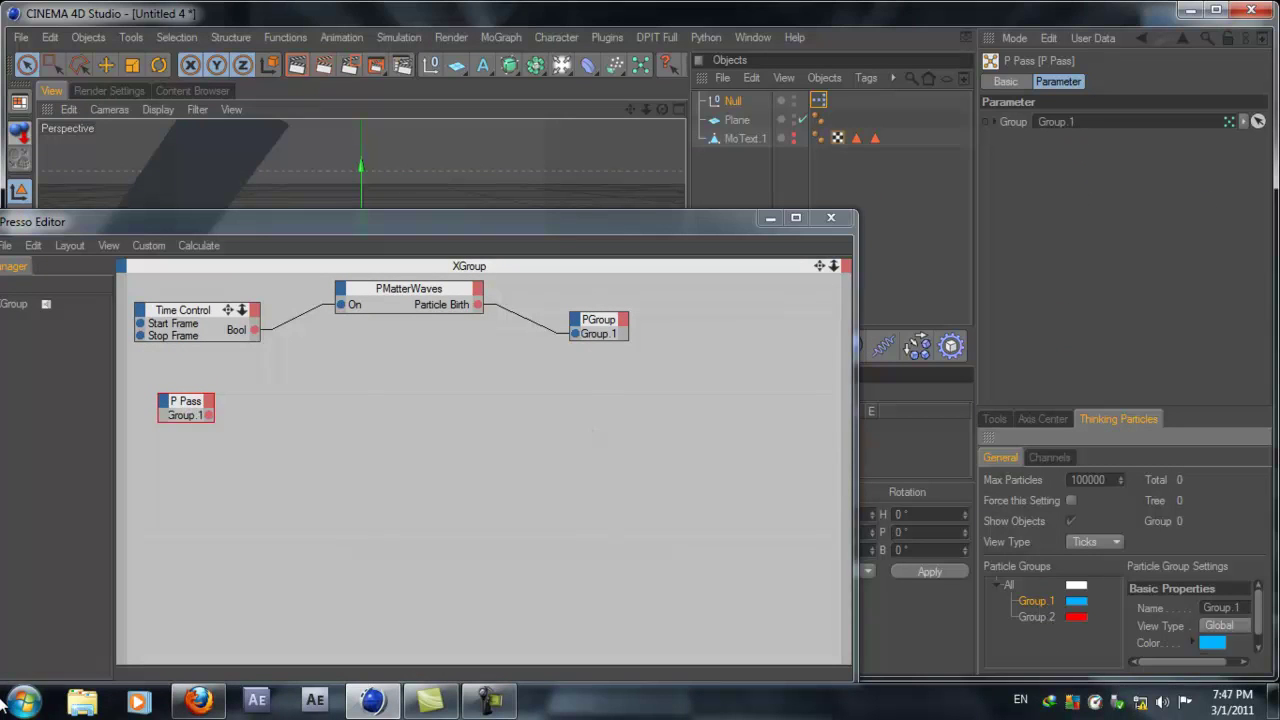
pyautogui.moveTo(180, 408); pyautogui.dragTo(167, 415)
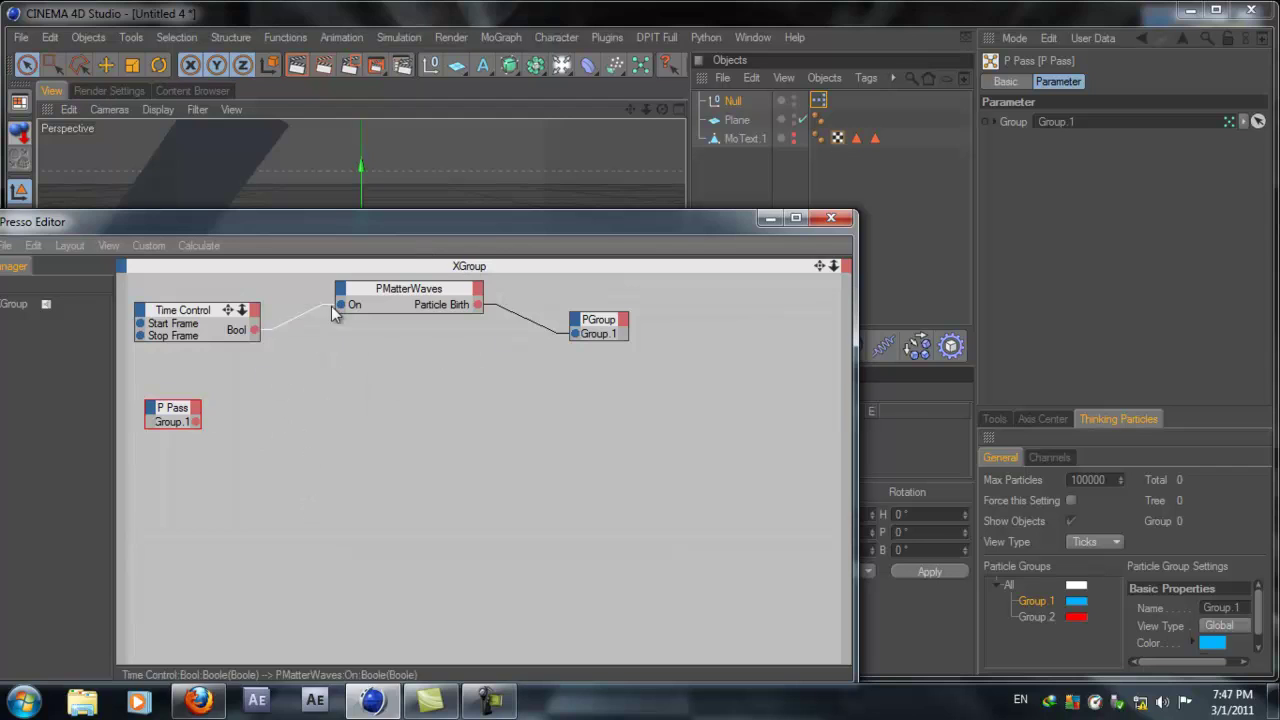
# Uncover the viewport and play the animation to view the text particles in relation to the plane
pyautogui.moveTo(246, 221); pyautogui.dragTo(264, 384)
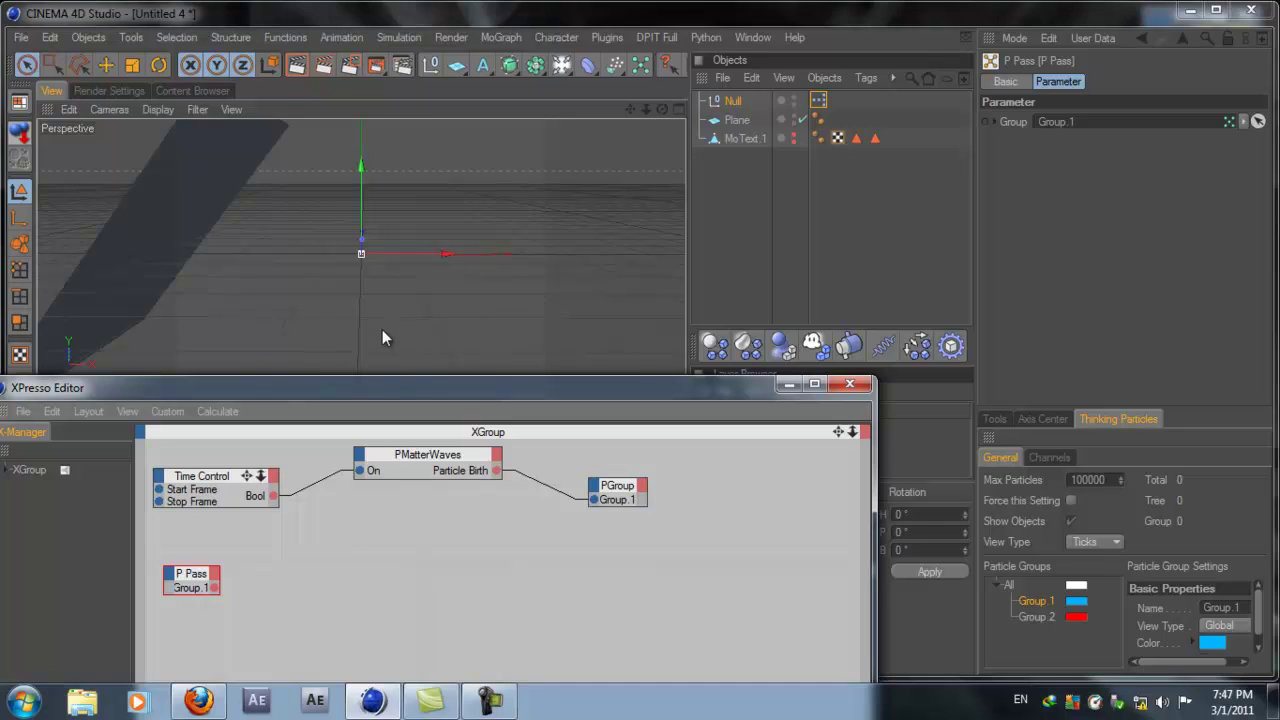
pyautogui.moveTo(368, 405); pyautogui.dragTo(392, 478)
pyautogui.click(584, 411)
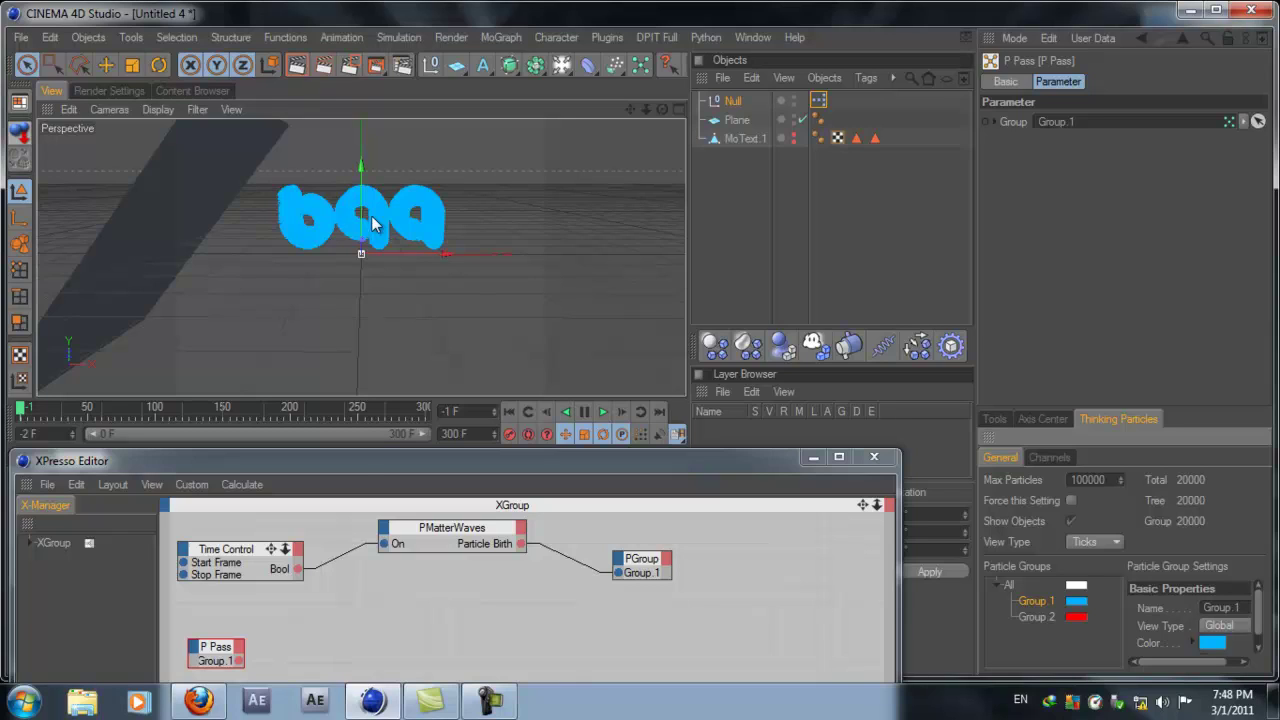
# Add a Thinking Particles PDeflector node to the graph and place it beside the P Pass node
pyautogui.moveTo(357, 469); pyautogui.dragTo(374, 167)
pyautogui.rightClick(446, 333)
pyautogui.moveTo(484, 341)
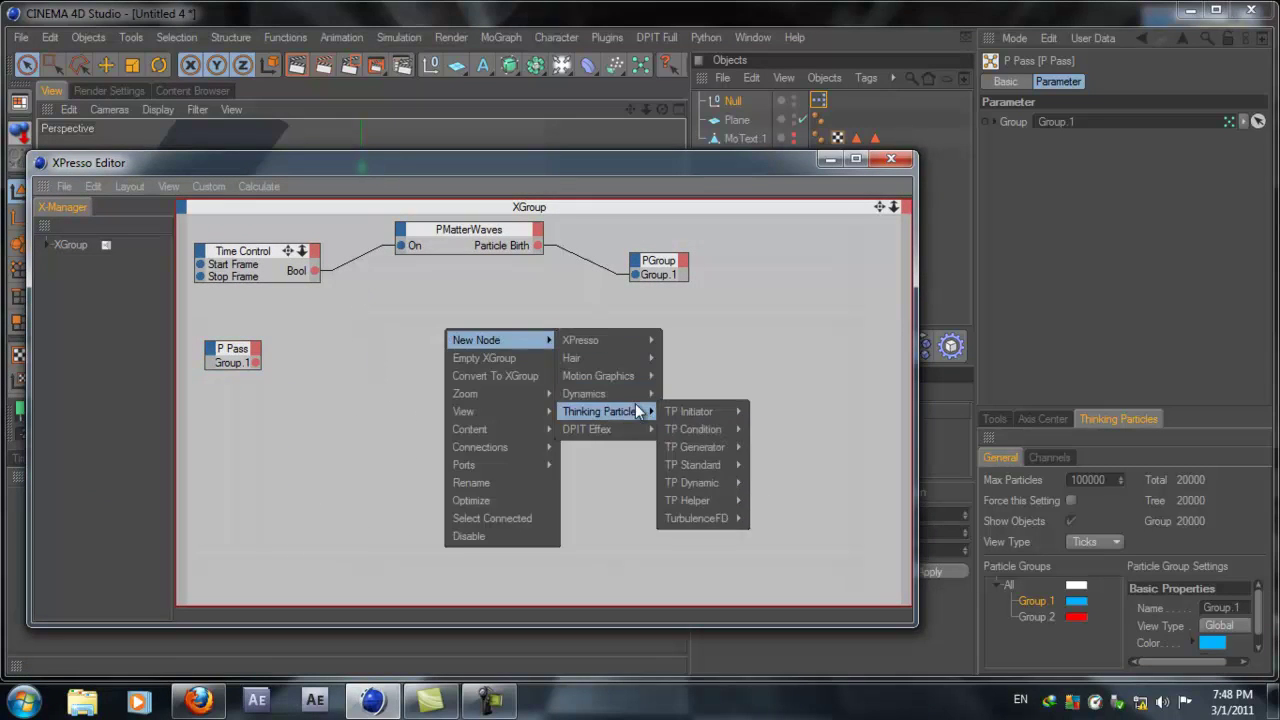
pyautogui.moveTo(638, 404)
pyautogui.moveTo(700, 490)
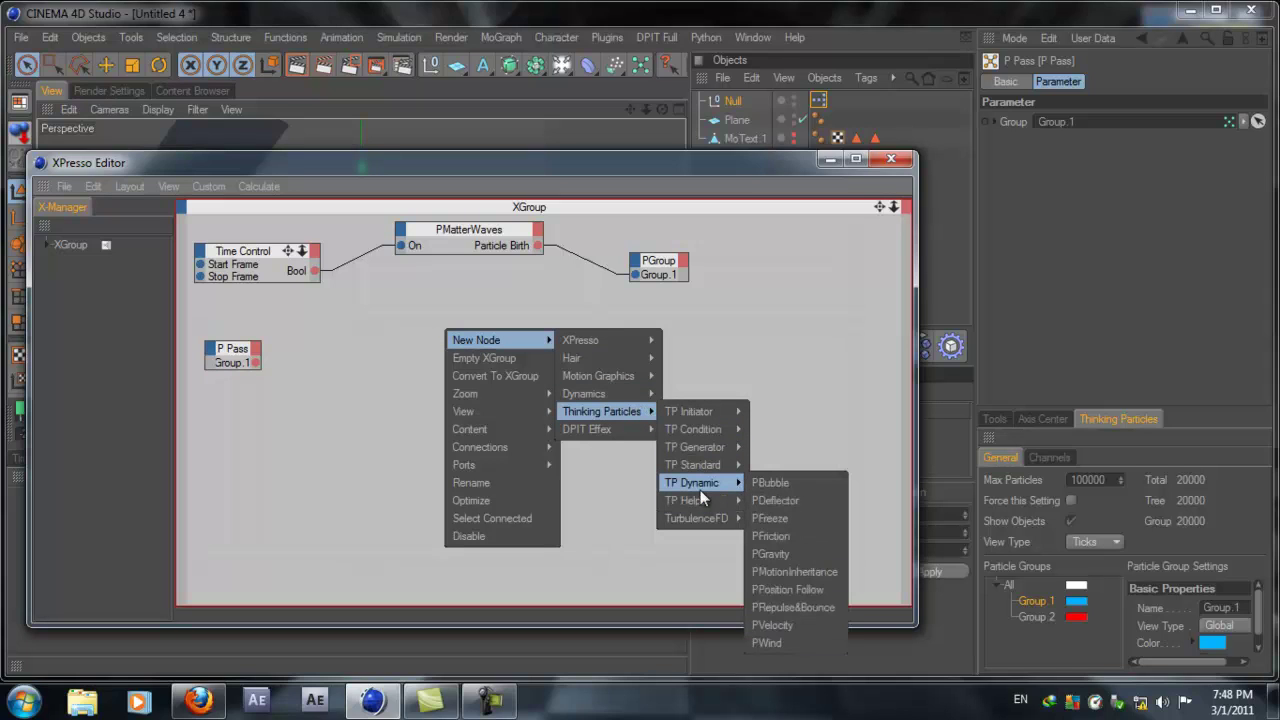
pyautogui.click(782, 502)
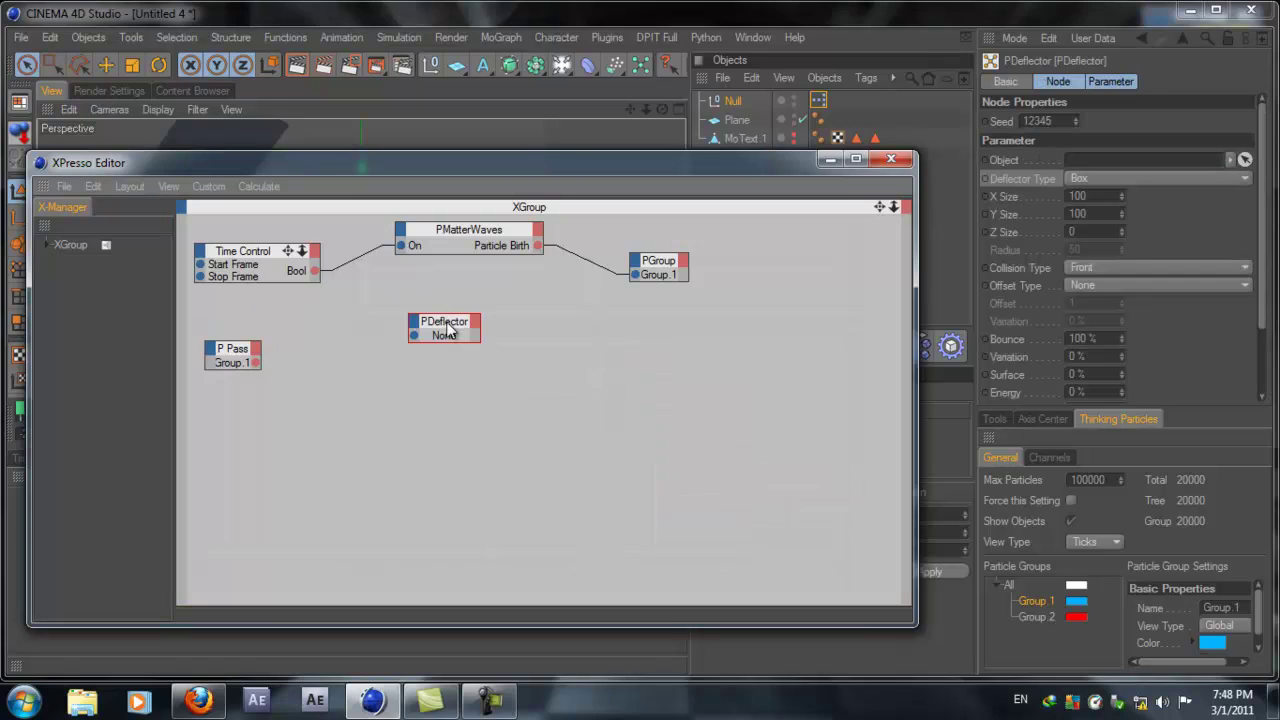
pyautogui.moveTo(447, 327); pyautogui.dragTo(435, 347)
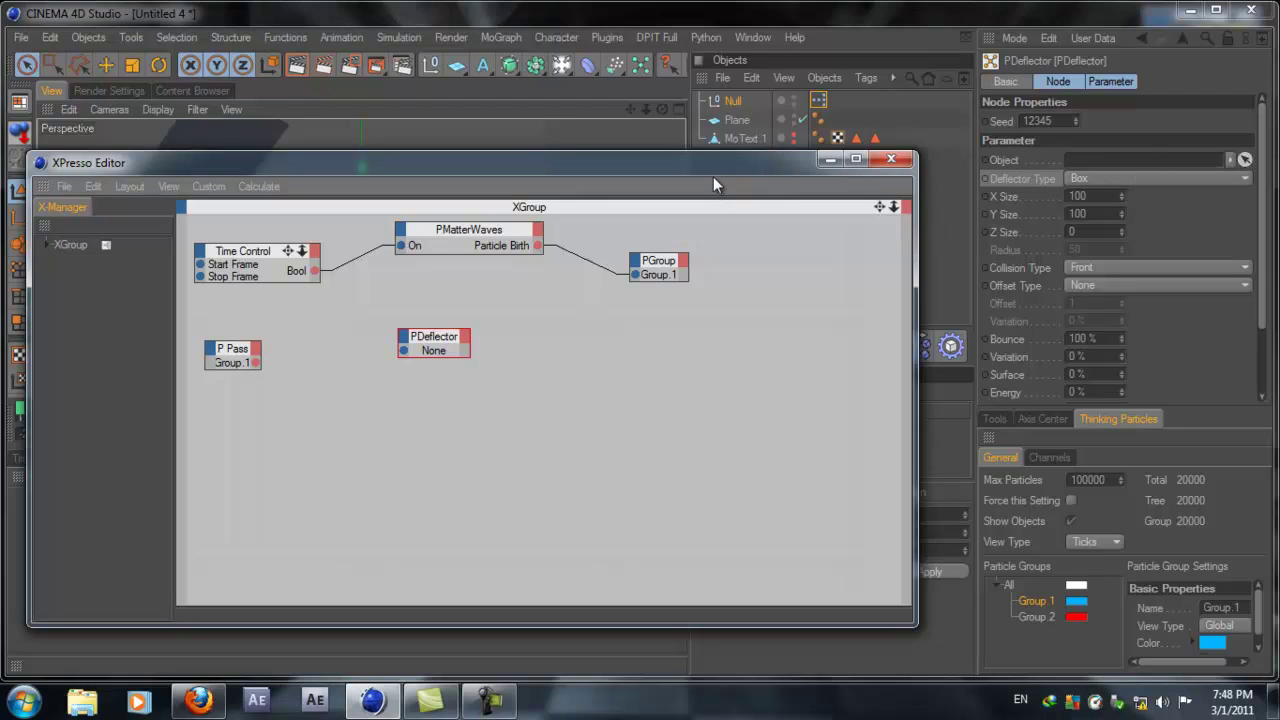
# Make the Plane editable and assign it as the PDeflector node's object
pyautogui.moveTo(715, 166); pyautogui.dragTo(706, 352)
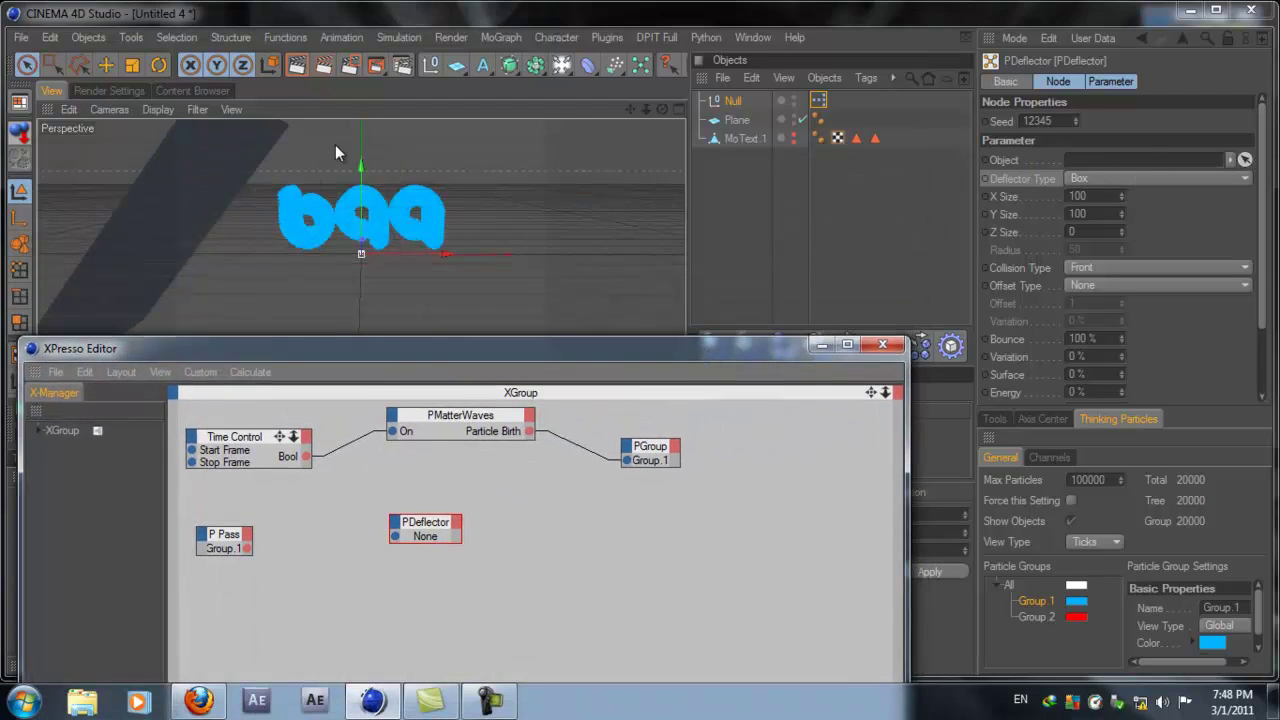
pyautogui.click(735, 120)
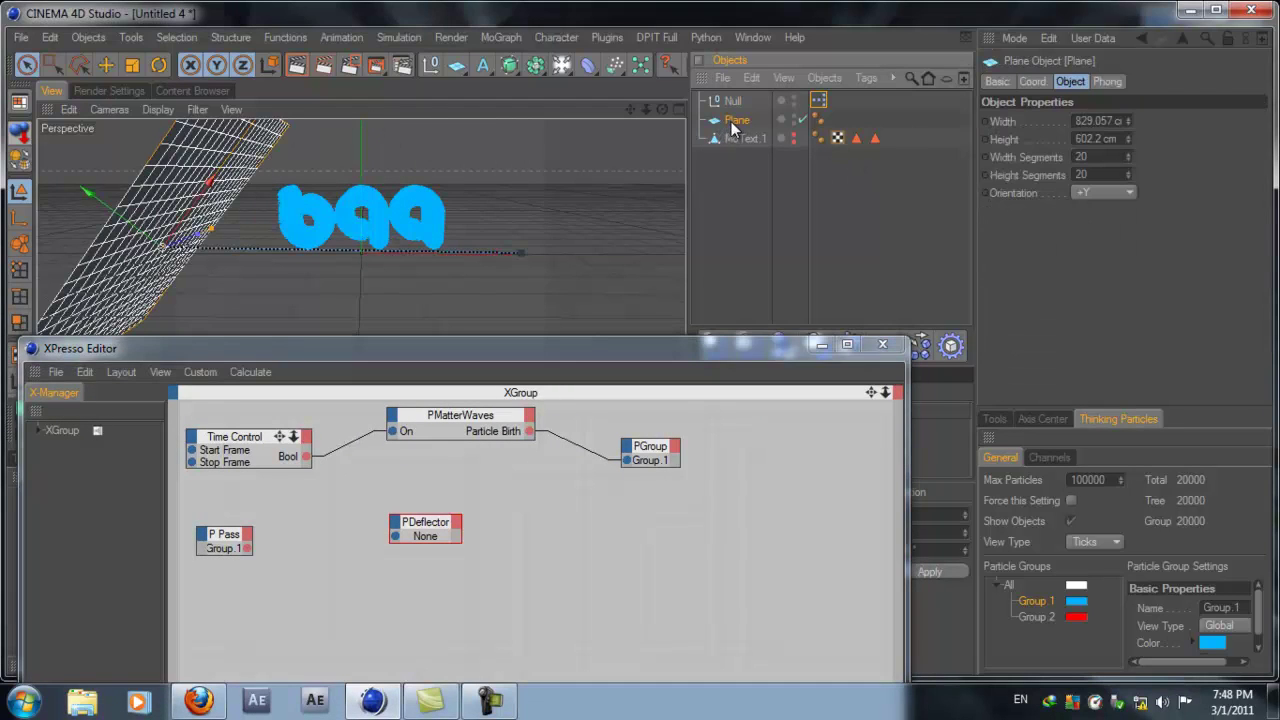
pyautogui.click(19, 160)
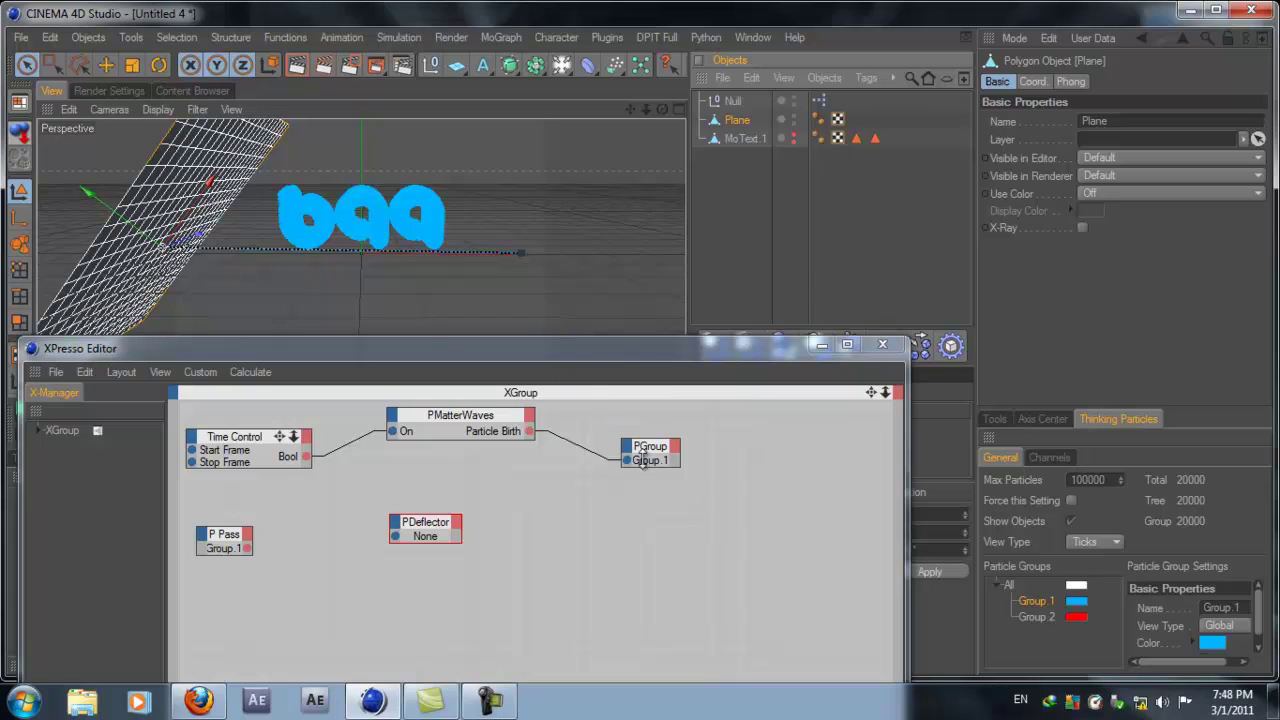
pyautogui.click(421, 528)
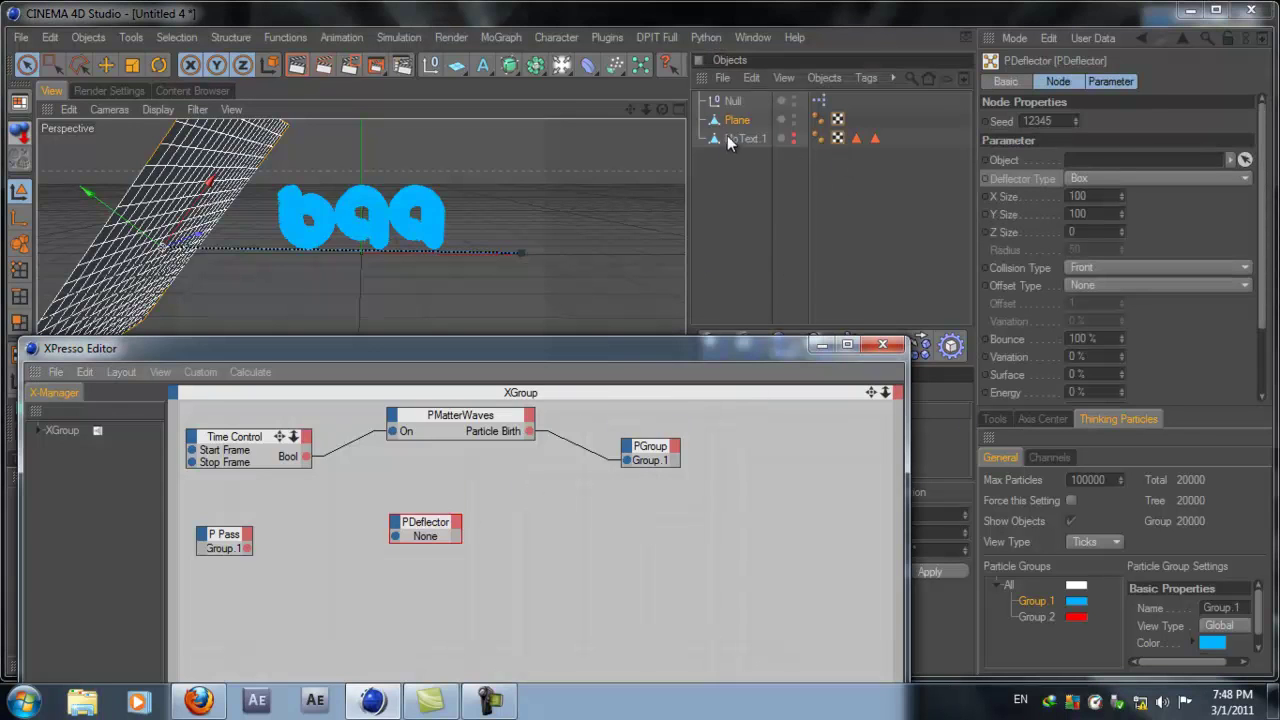
pyautogui.moveTo(733, 121); pyautogui.dragTo(1090, 161)
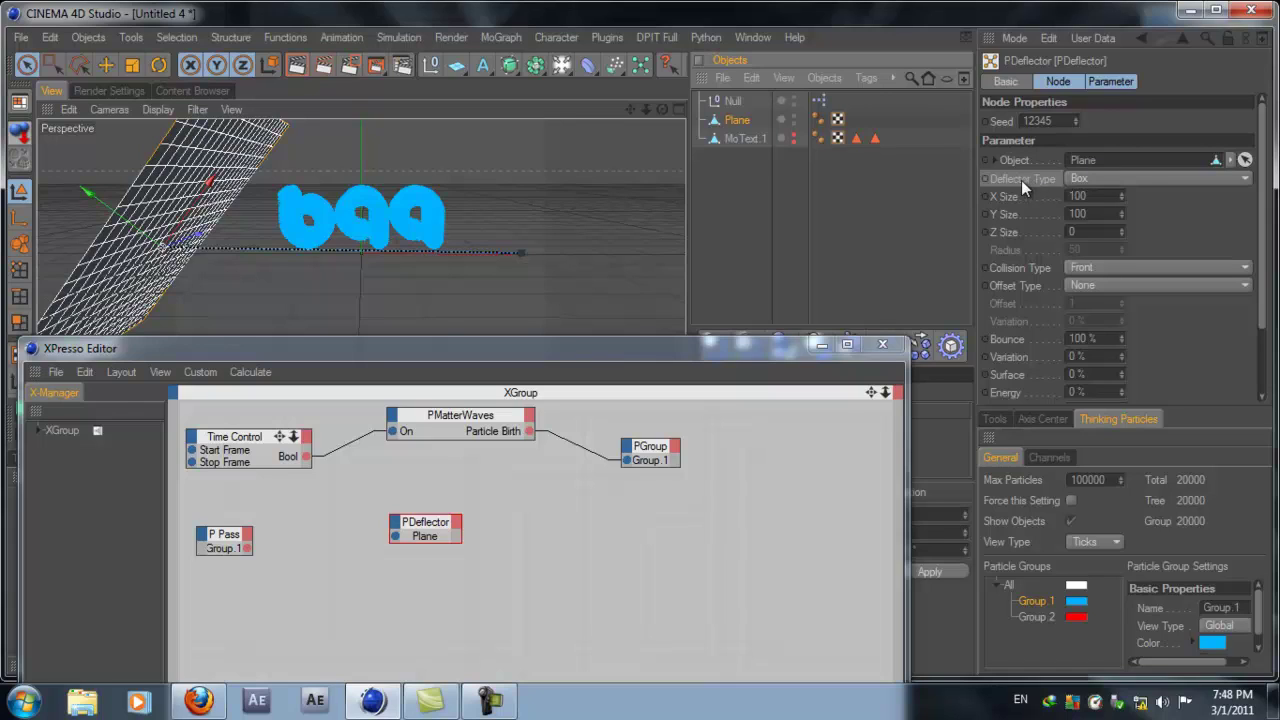
# Set the PDeflector's Deflector Type to Object and Collision Type to Two Side, and enable Event Only
pyautogui.click(1141, 180)
pyautogui.click(1127, 234)
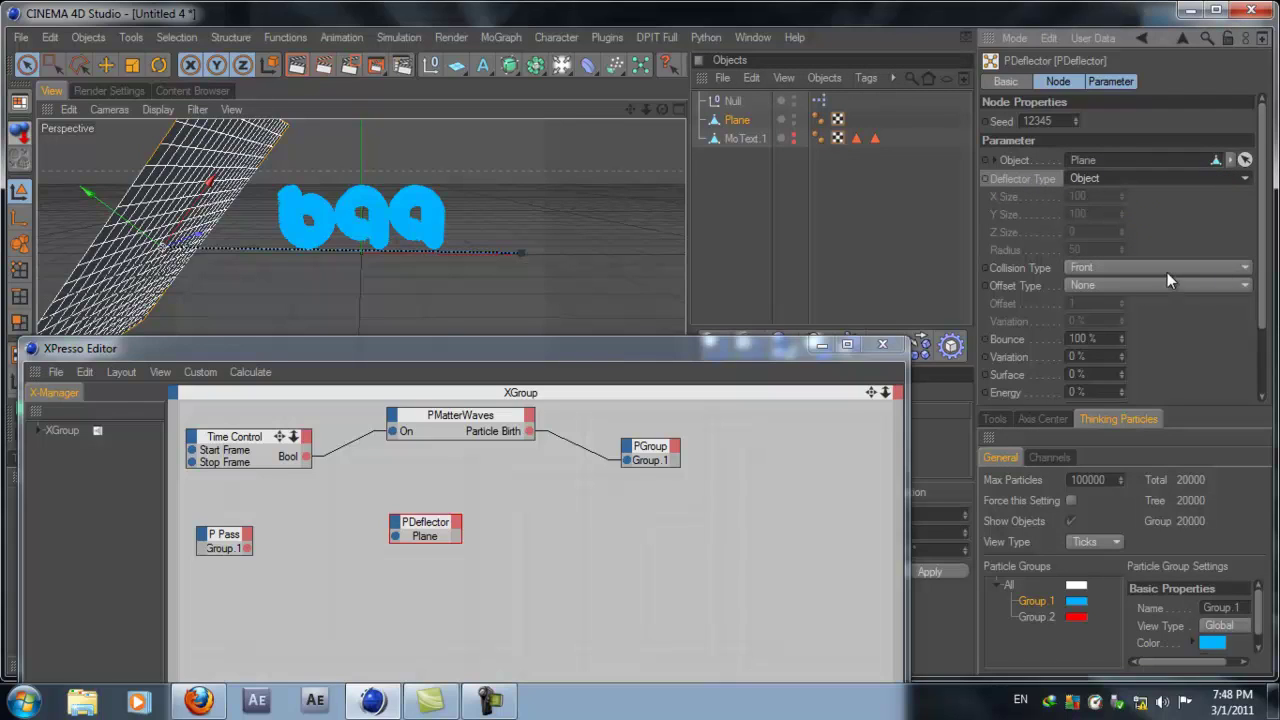
pyautogui.click(1136, 272)
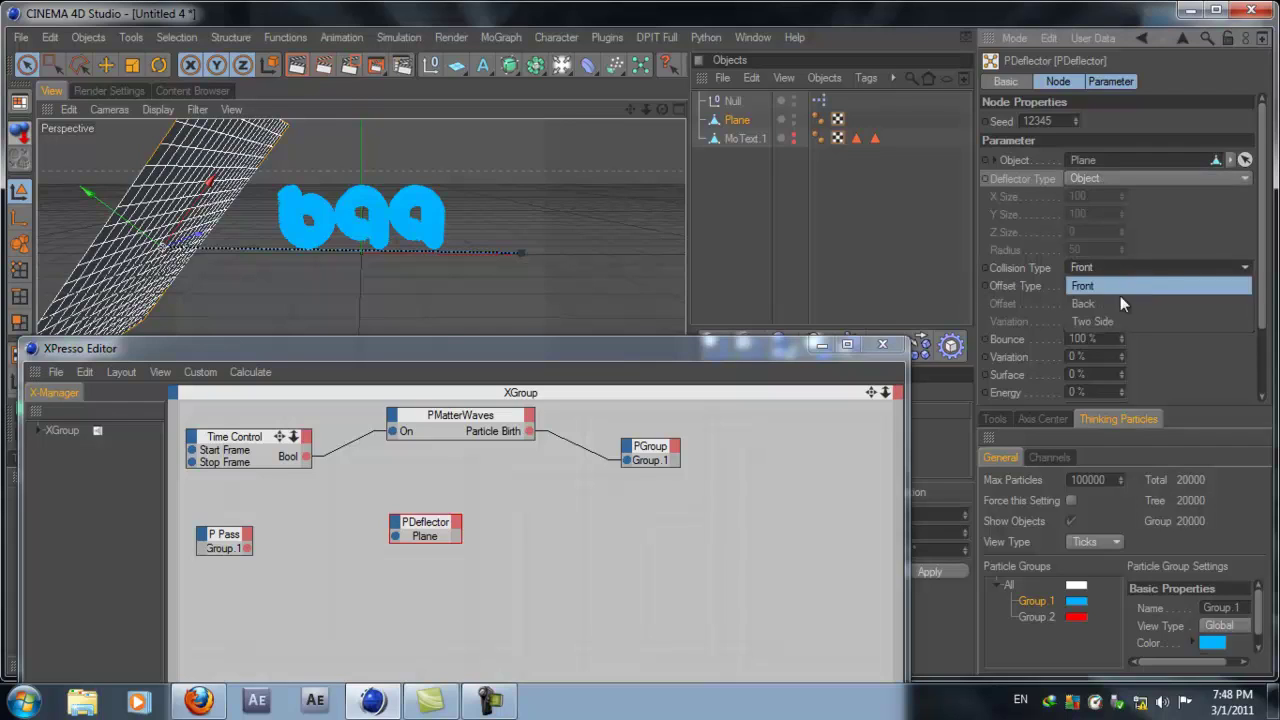
pyautogui.click(1112, 316)
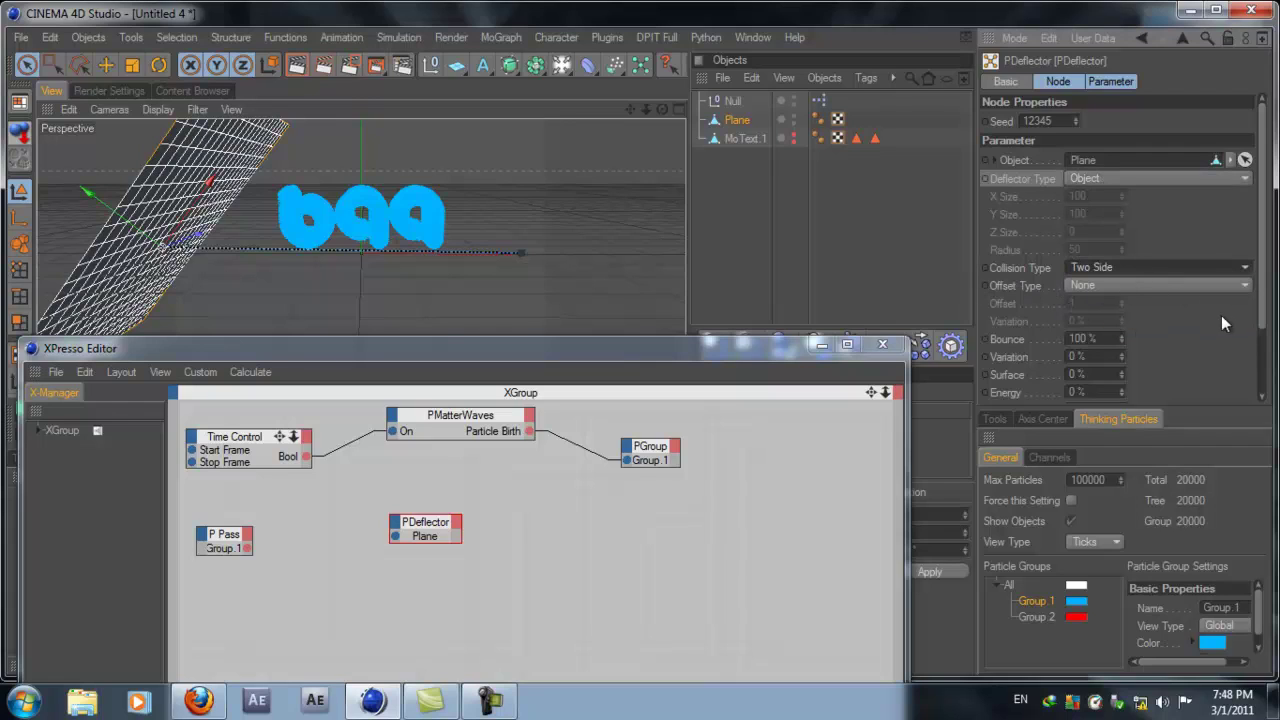
pyautogui.moveTo(1266, 330); pyautogui.dragTo(1266, 392)
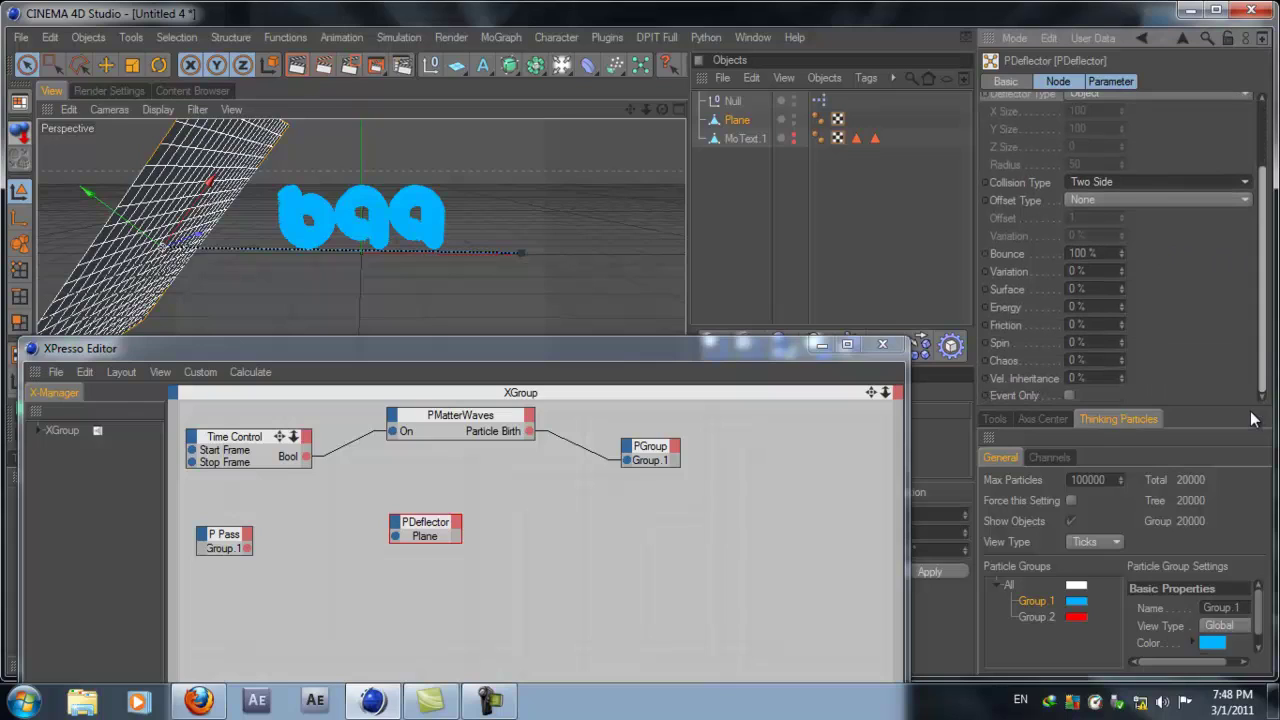
pyautogui.click(1069, 396)
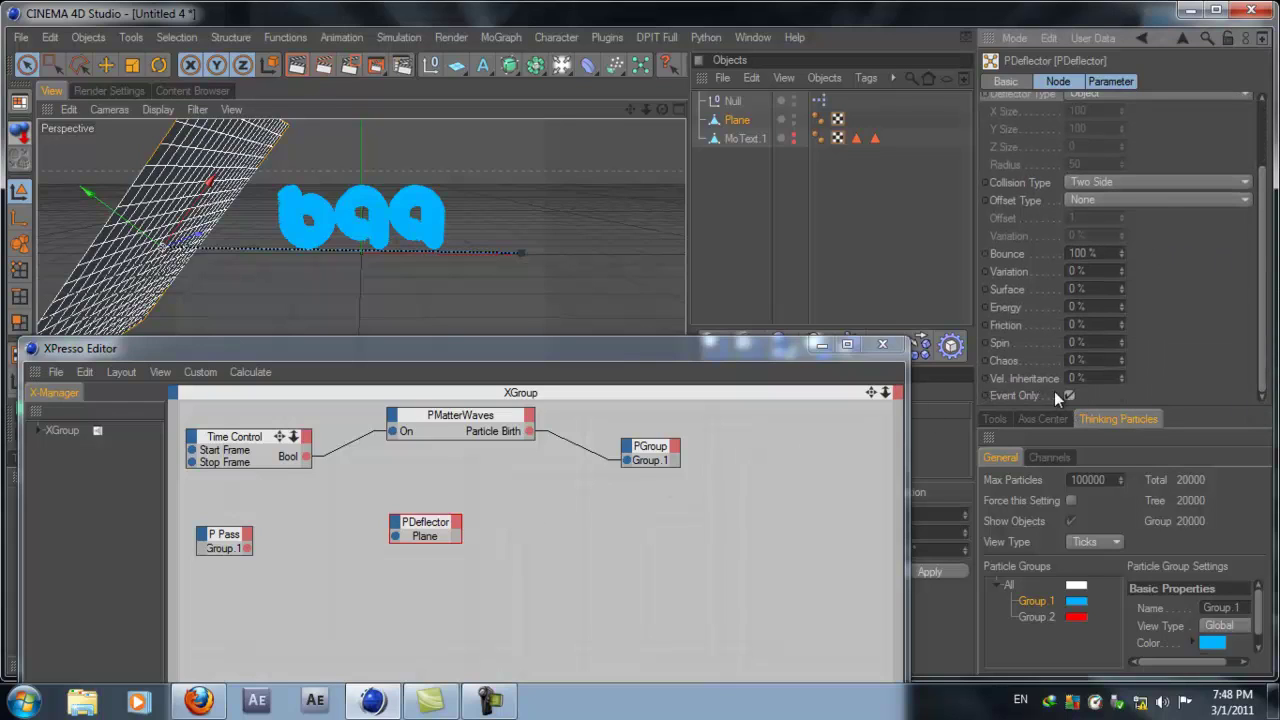
# Connect P Pass to the PDeflector input, then move the PDeflector higher, add an output port and widen the node
pyautogui.click(247, 548)
pyautogui.moveTo(300, 544); pyautogui.dragTo(428, 502)
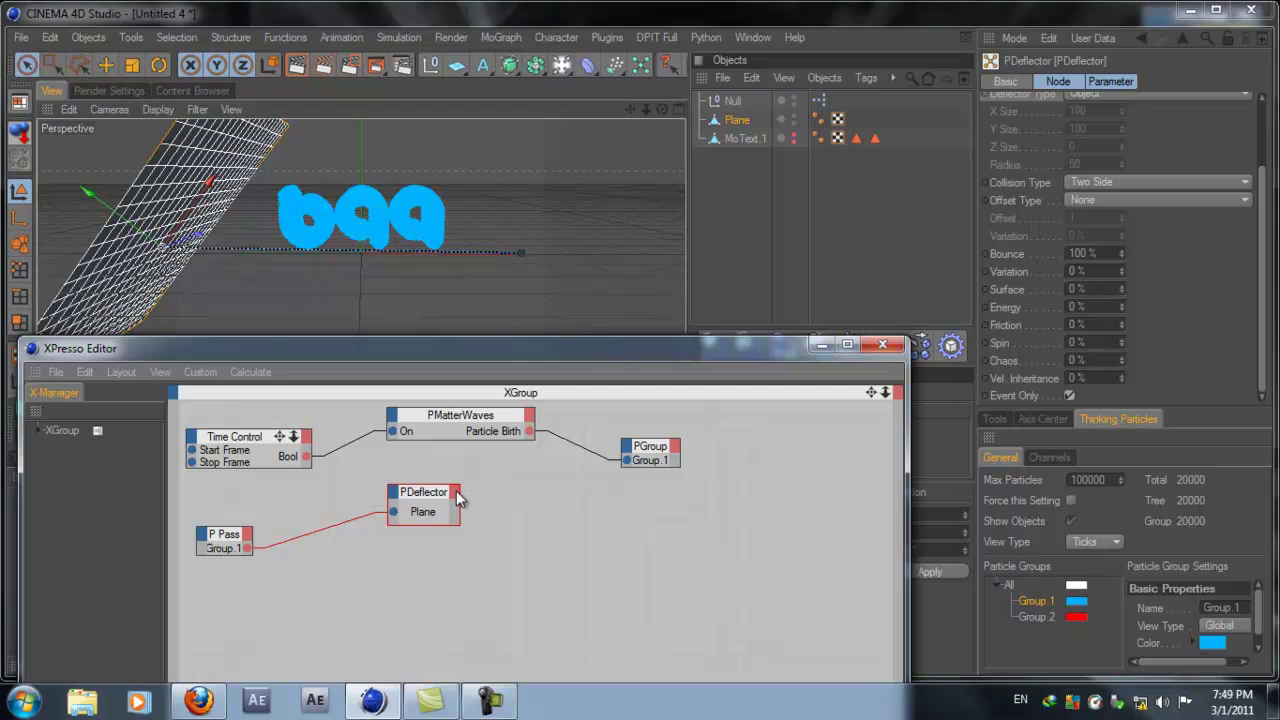
pyautogui.click(455, 494)
pyautogui.moveTo(459, 512); pyautogui.dragTo(545, 511)
# Add a second Thinking Particles PGroup node below the Group.1 PGroup node
pyautogui.rightClick(664, 511)
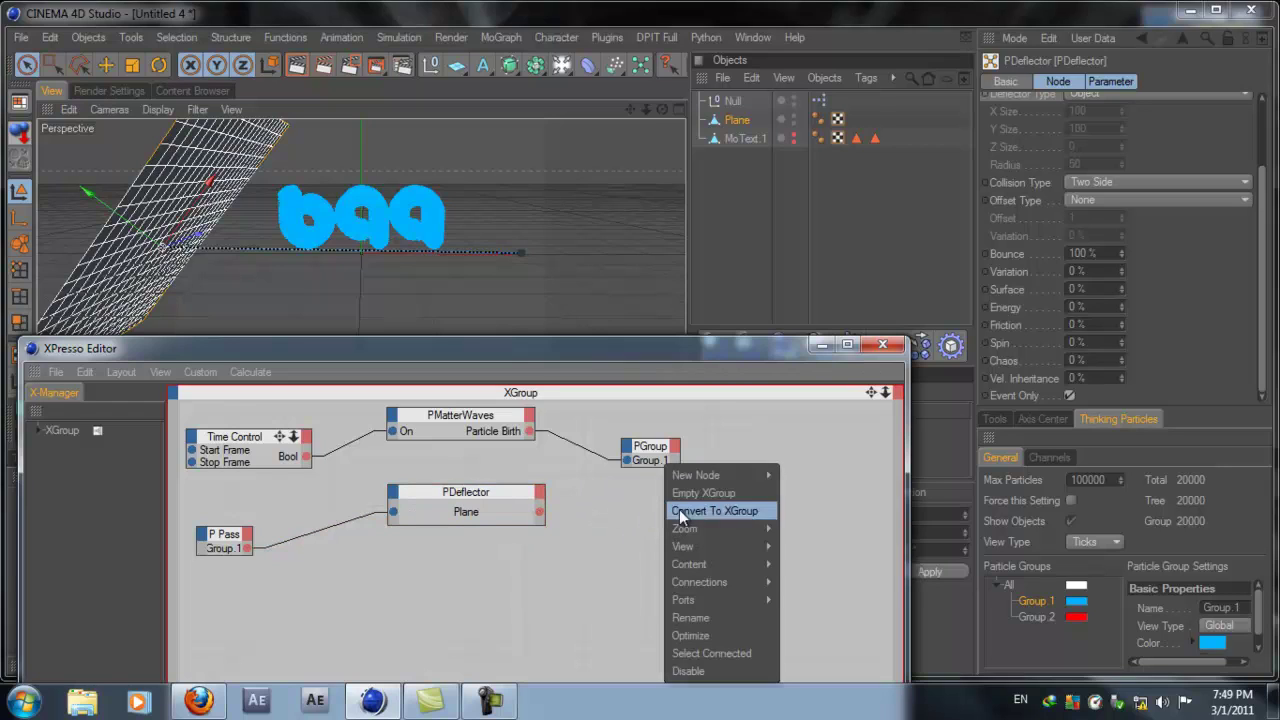
pyautogui.moveTo(711, 475)
pyautogui.moveTo(810, 478)
pyautogui.moveTo(820, 546)
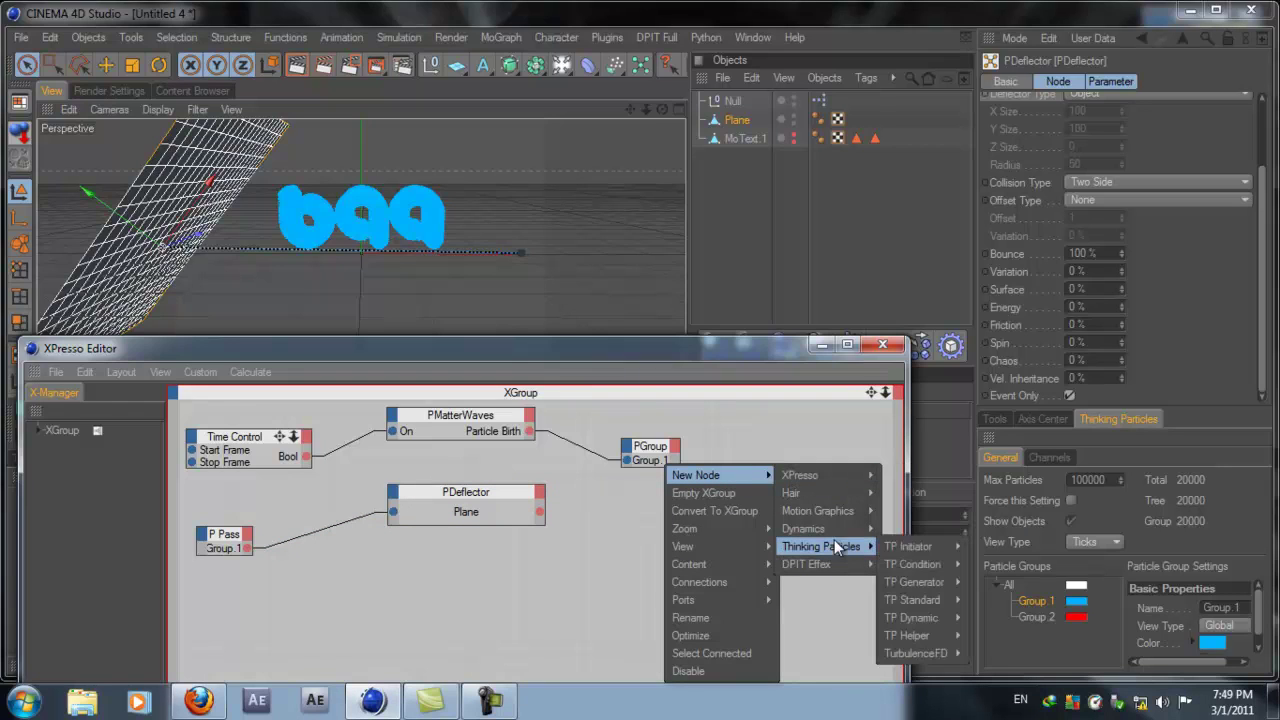
pyautogui.moveTo(883, 570)
pyautogui.moveTo(912, 599)
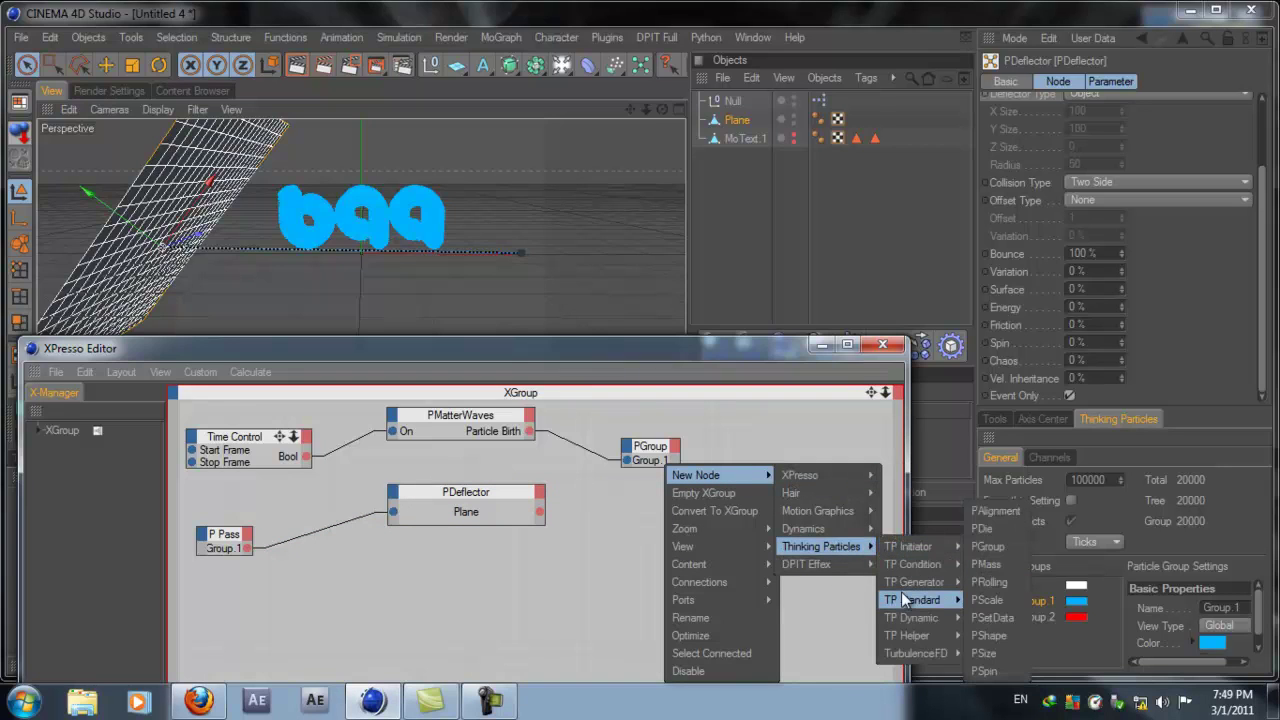
pyautogui.click(1004, 553)
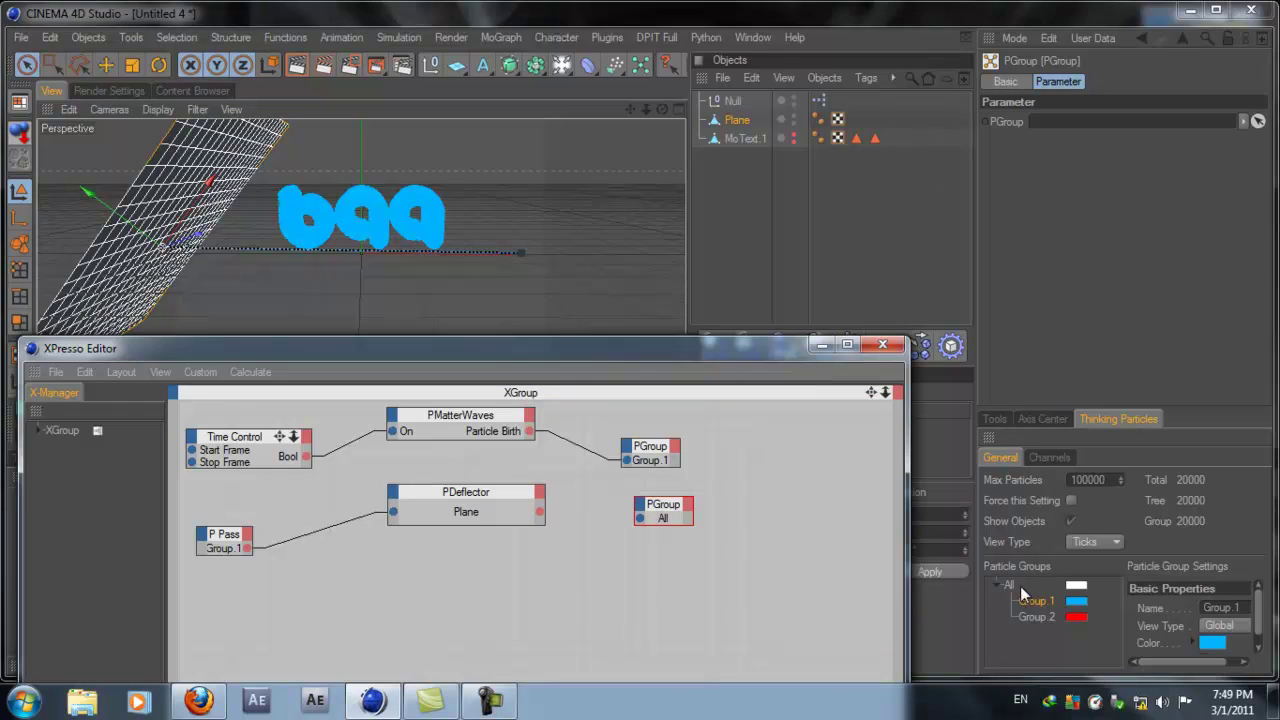
# Assign Group.2 to the new PGroup node, move it slightly lower, and connect the P Pass output to its input
pyautogui.moveTo(1023, 616); pyautogui.dragTo(1112, 124)
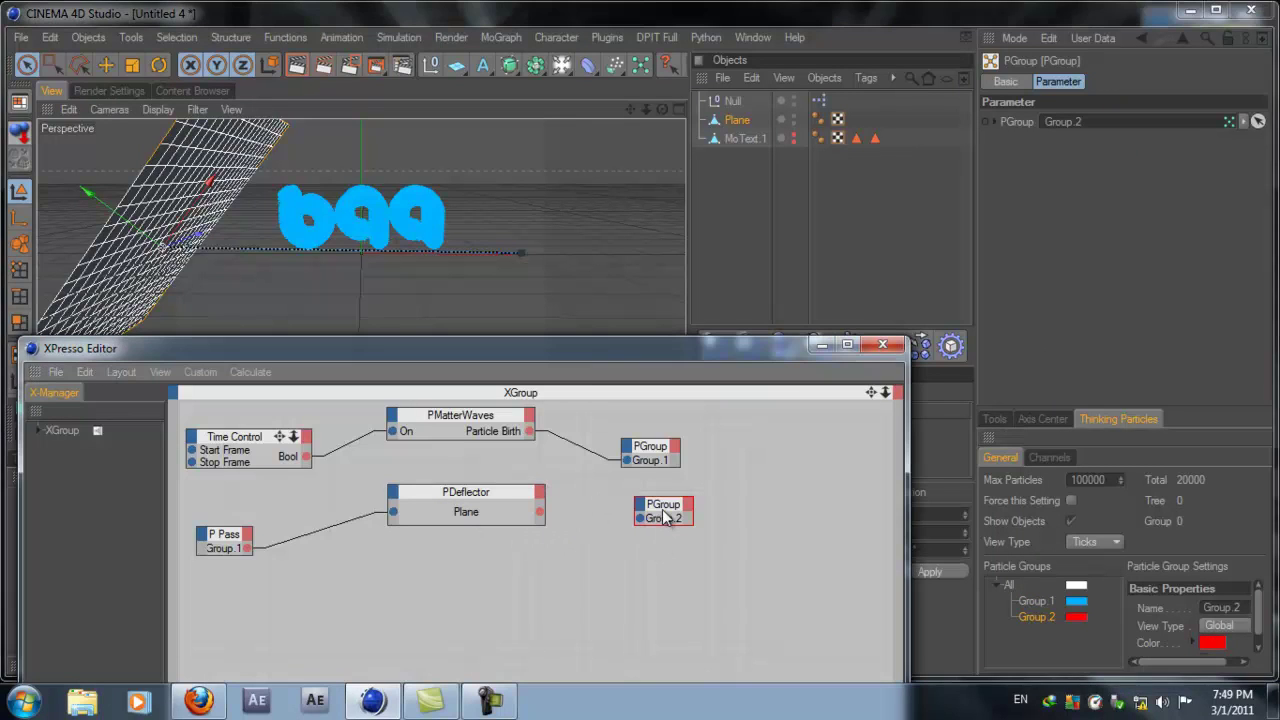
pyautogui.moveTo(665, 517); pyautogui.dragTo(652, 553)
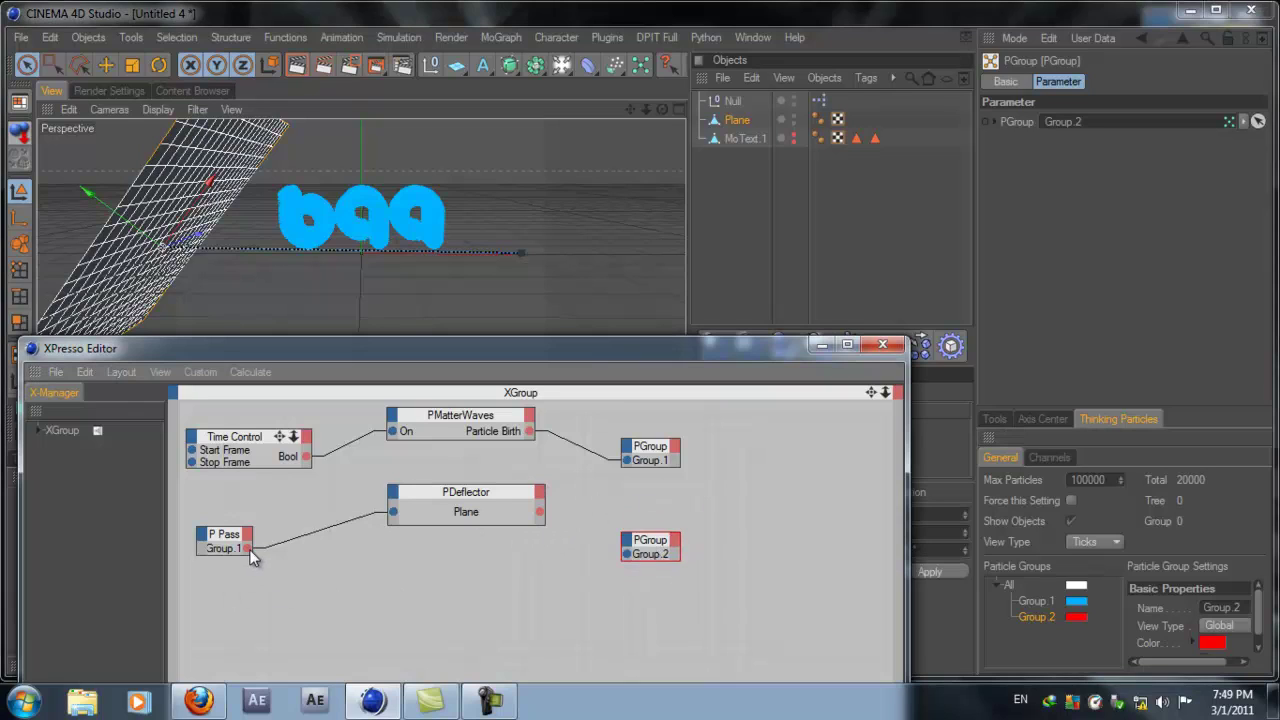
pyautogui.moveTo(247, 548)
pyautogui.mouseDown()
pyautogui.moveTo(333, 629)
pyautogui.moveTo(626, 556)
pyautogui.mouseUp()
# Show the port names on the PDeflector node
pyautogui.rightClick(463, 497)
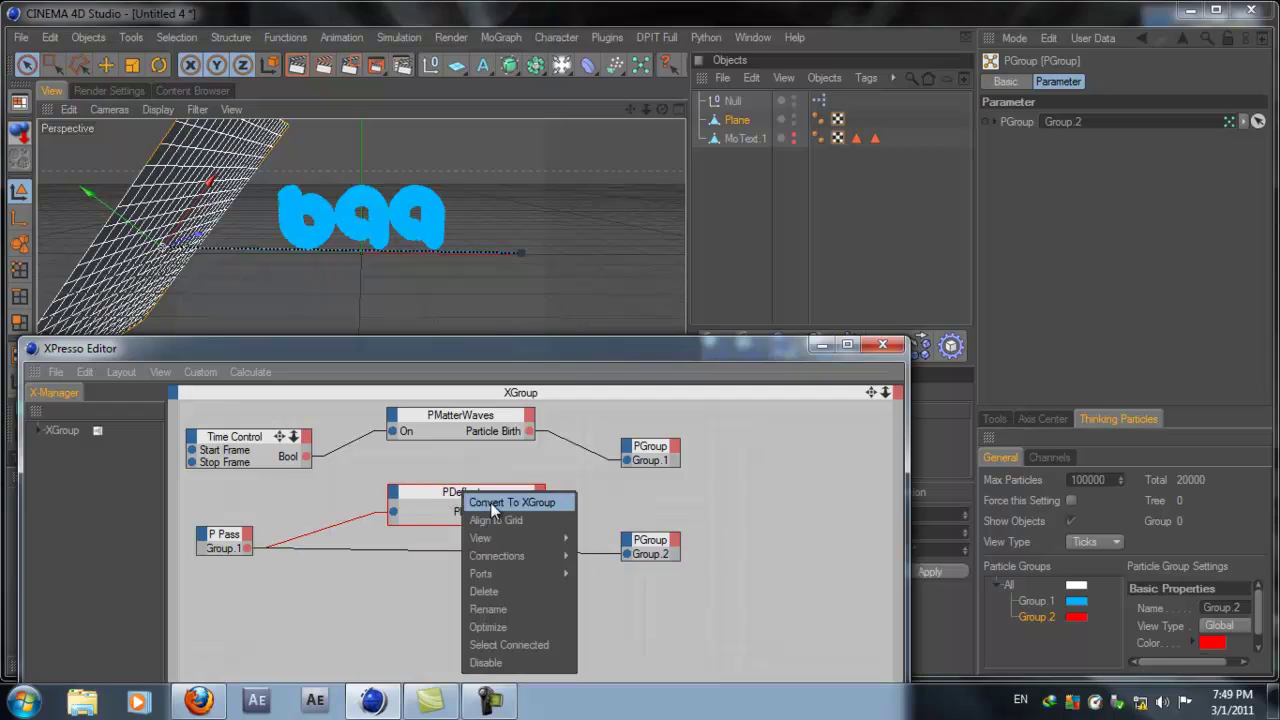
pyautogui.moveTo(512, 576)
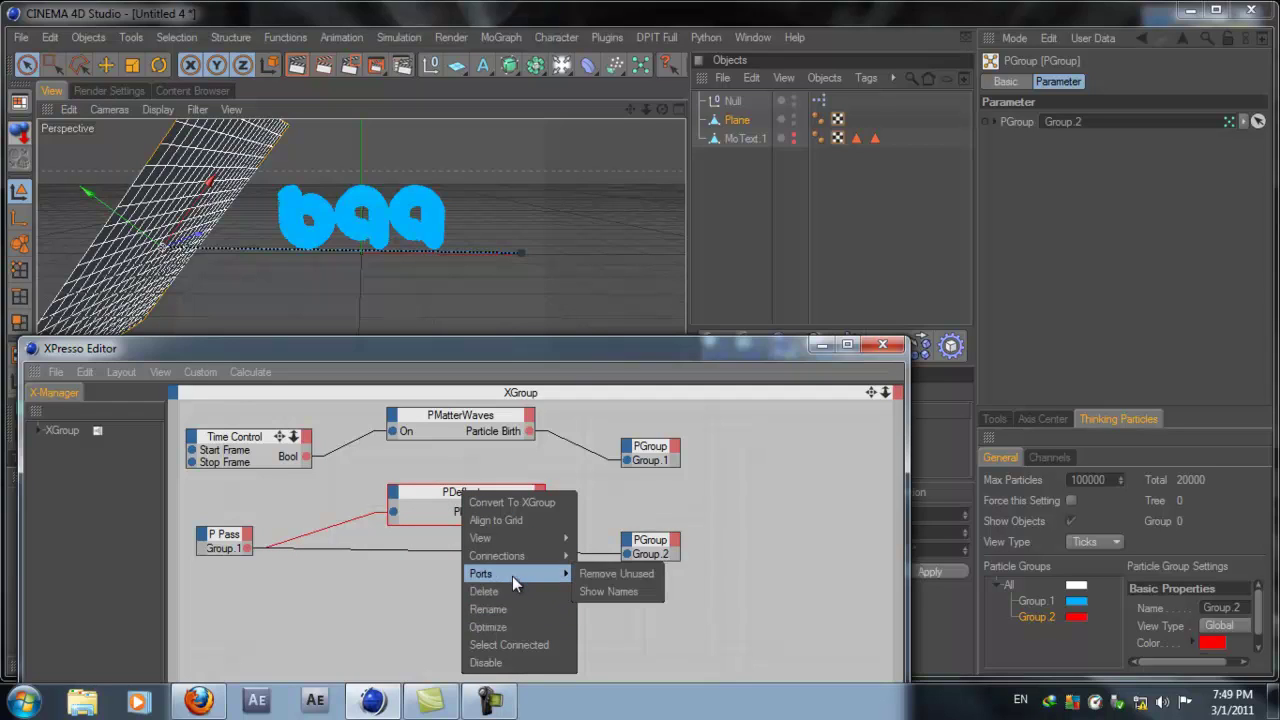
pyautogui.click(606, 590)
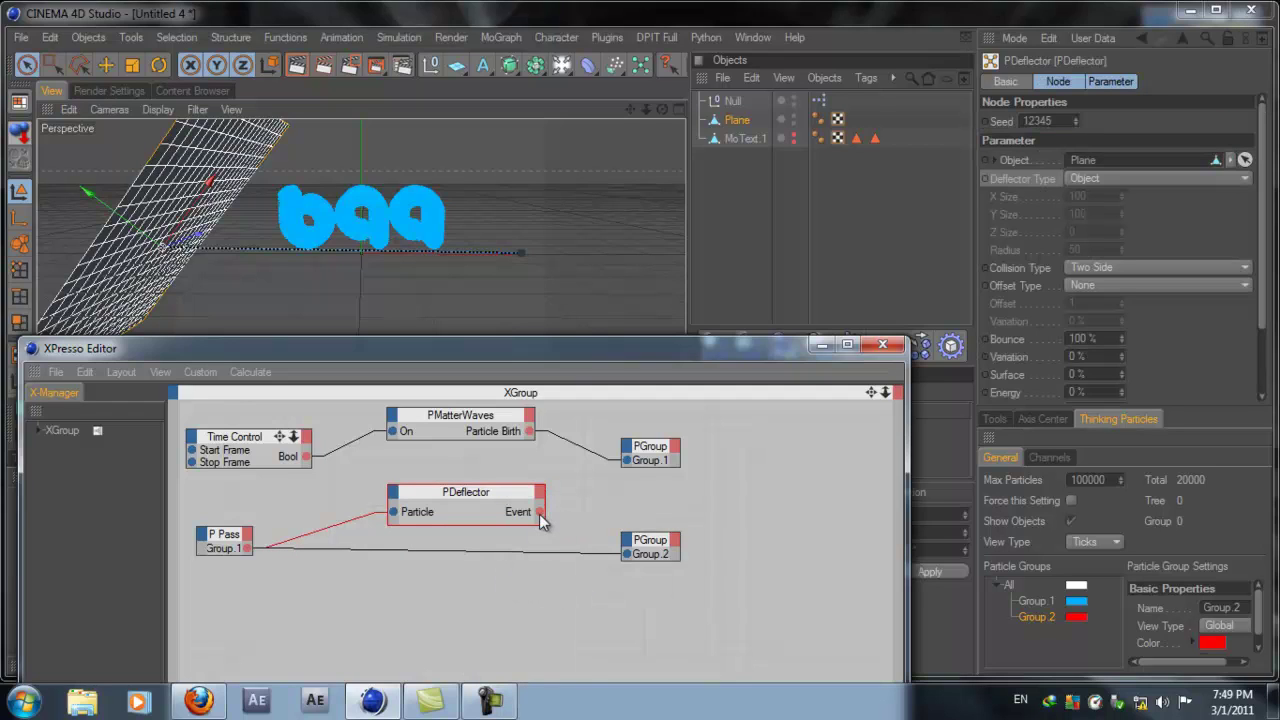
pyautogui.moveTo(539, 512)
pyautogui.mouseDown()
pyautogui.moveTo(550, 531)
pyautogui.moveTo(637, 566)
pyautogui.moveTo(530, 522)
pyautogui.mouseUp()
# Add an On input port to the Group.2 PGroup node and make the node taller
pyautogui.click(652, 540)
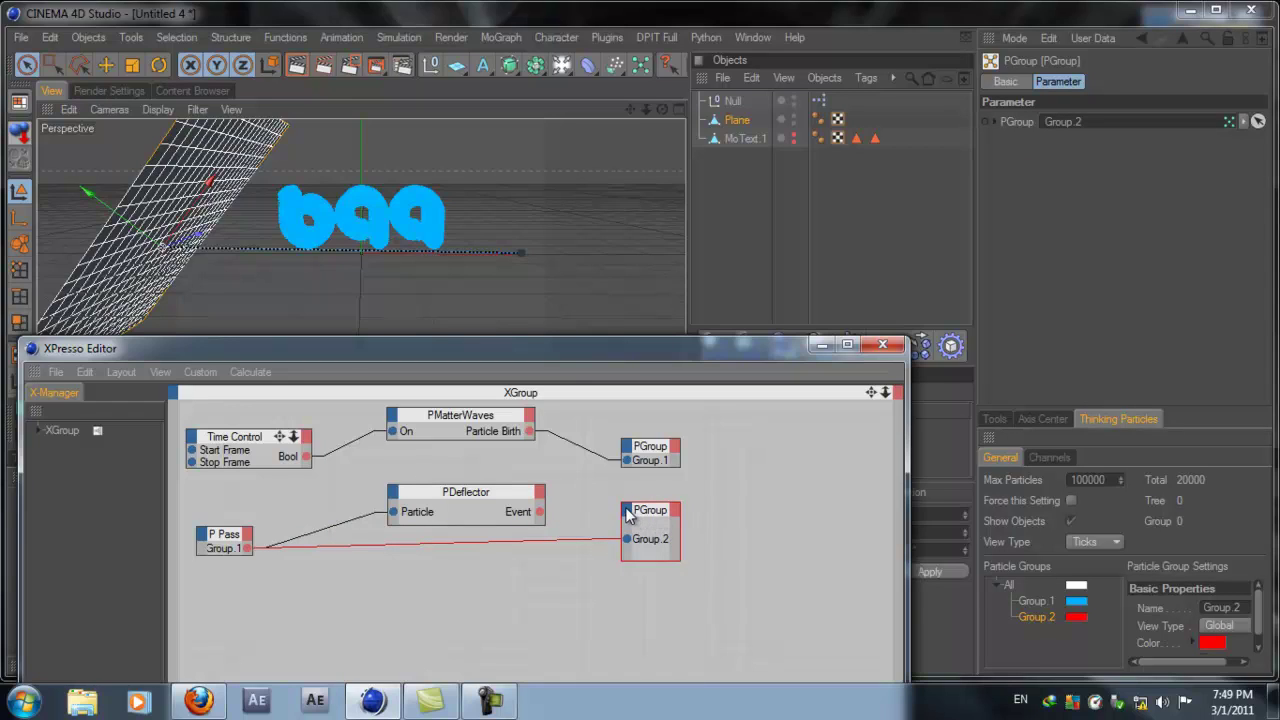
pyautogui.click(629, 514)
pyautogui.click(645, 530)
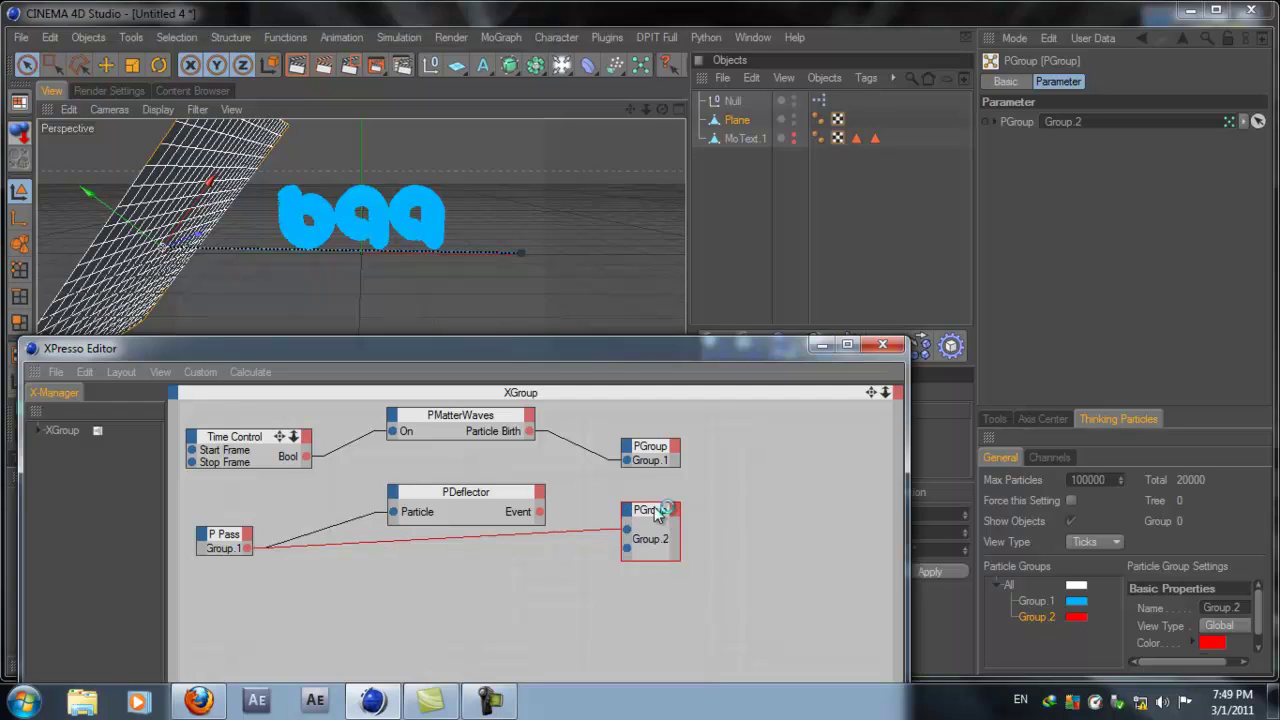
pyautogui.moveTo(656, 505)
pyautogui.mouseDown()
pyautogui.moveTo(652, 477)
pyautogui.moveTo(654, 491)
pyautogui.mouseUp()
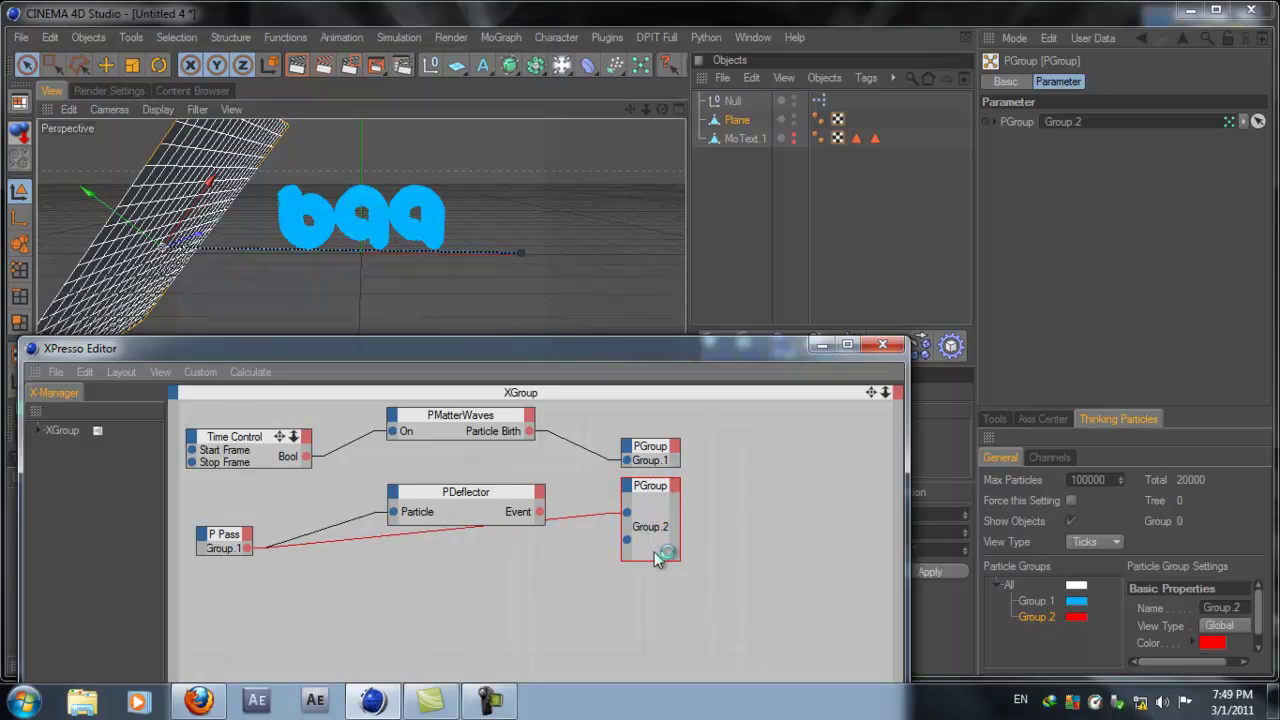
# Remove the connection between P Pass and the Group.2 PGroup node, and show that PGroup's port names
pyautogui.moveTo(628, 513); pyautogui.dragTo(408, 576)
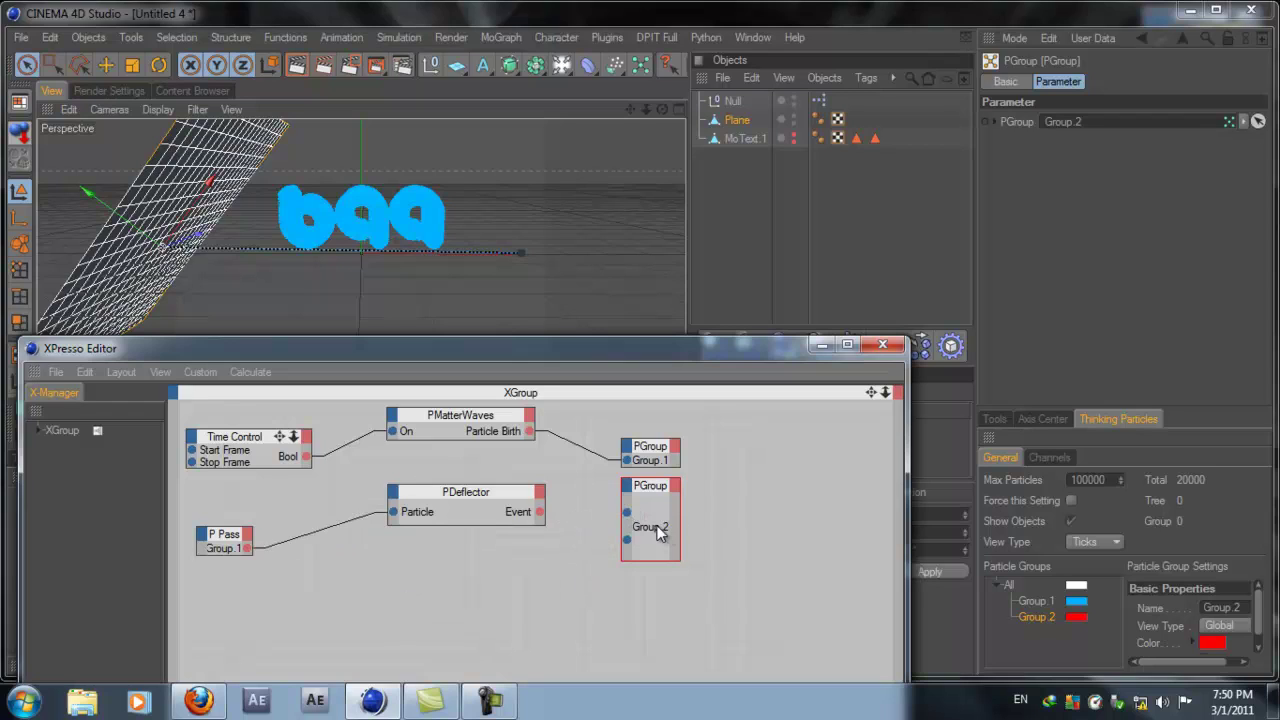
pyautogui.rightClick(643, 489)
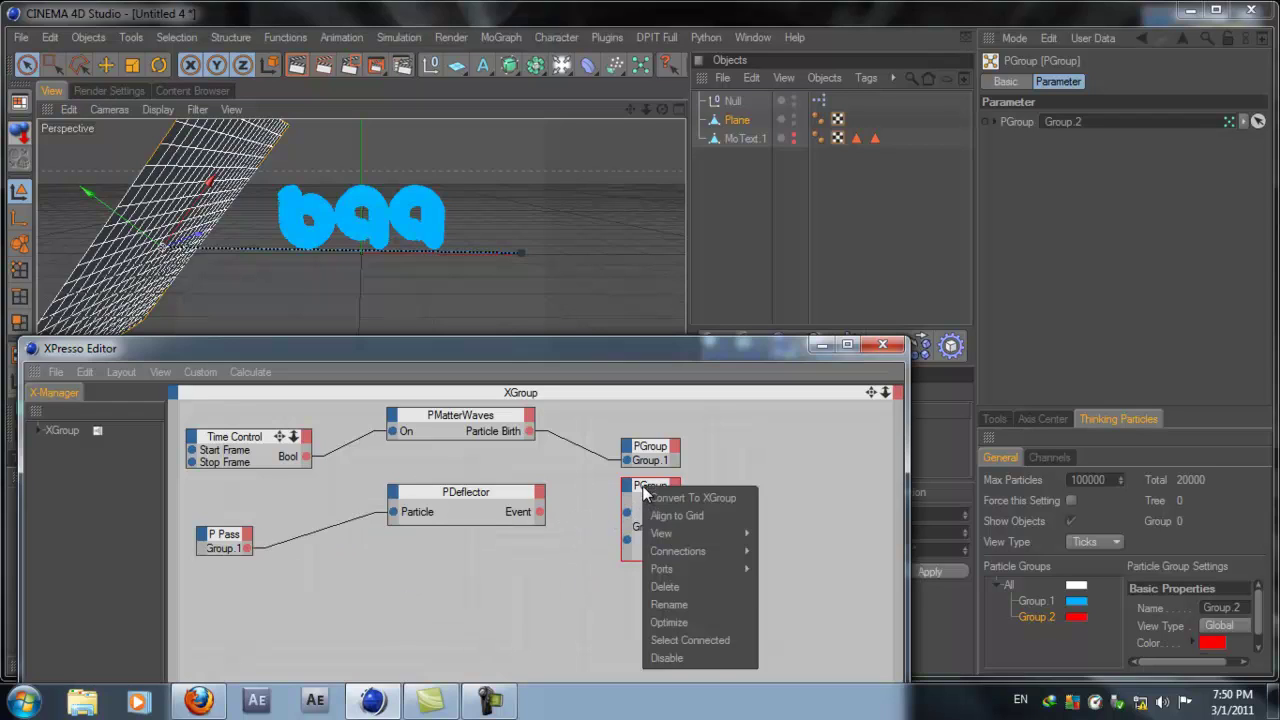
pyautogui.moveTo(689, 570)
pyautogui.click(785, 587)
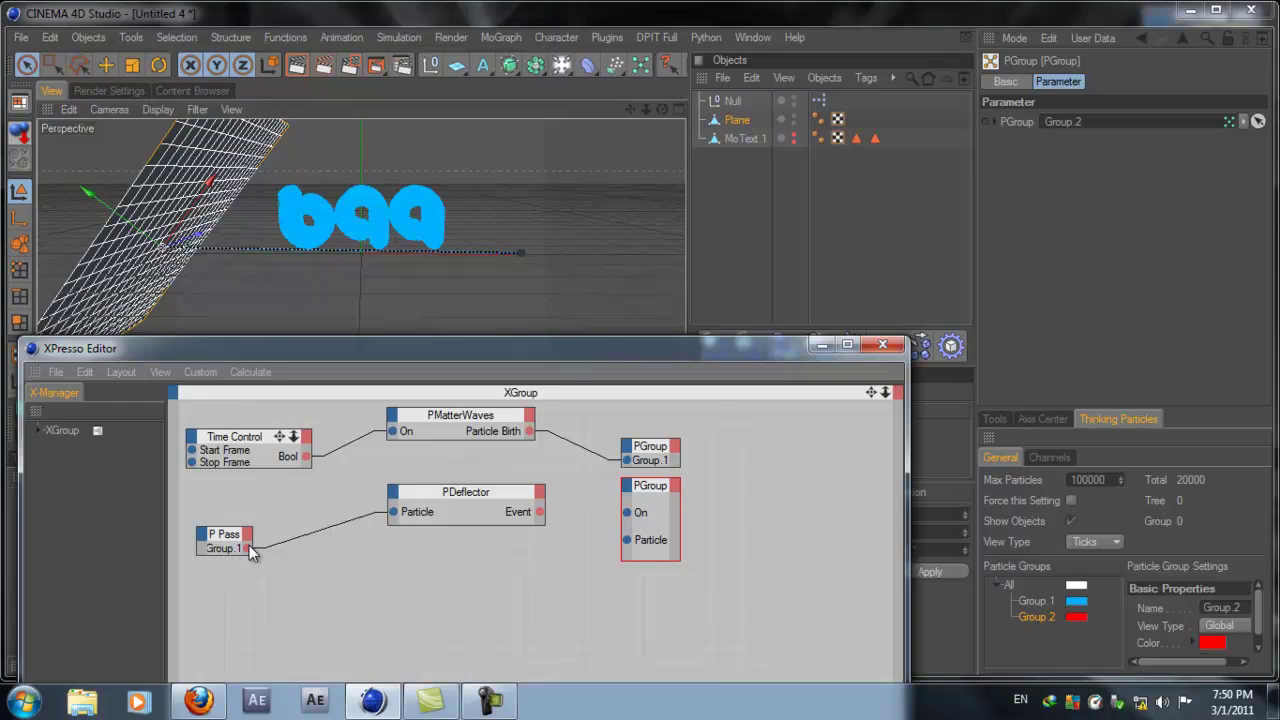
# Connect P Pass to the Group.2 PGroup's Particle input and the PDeflector's Event output to its On input, then uncover the timeline
pyautogui.moveTo(248, 549); pyautogui.dragTo(627, 540)
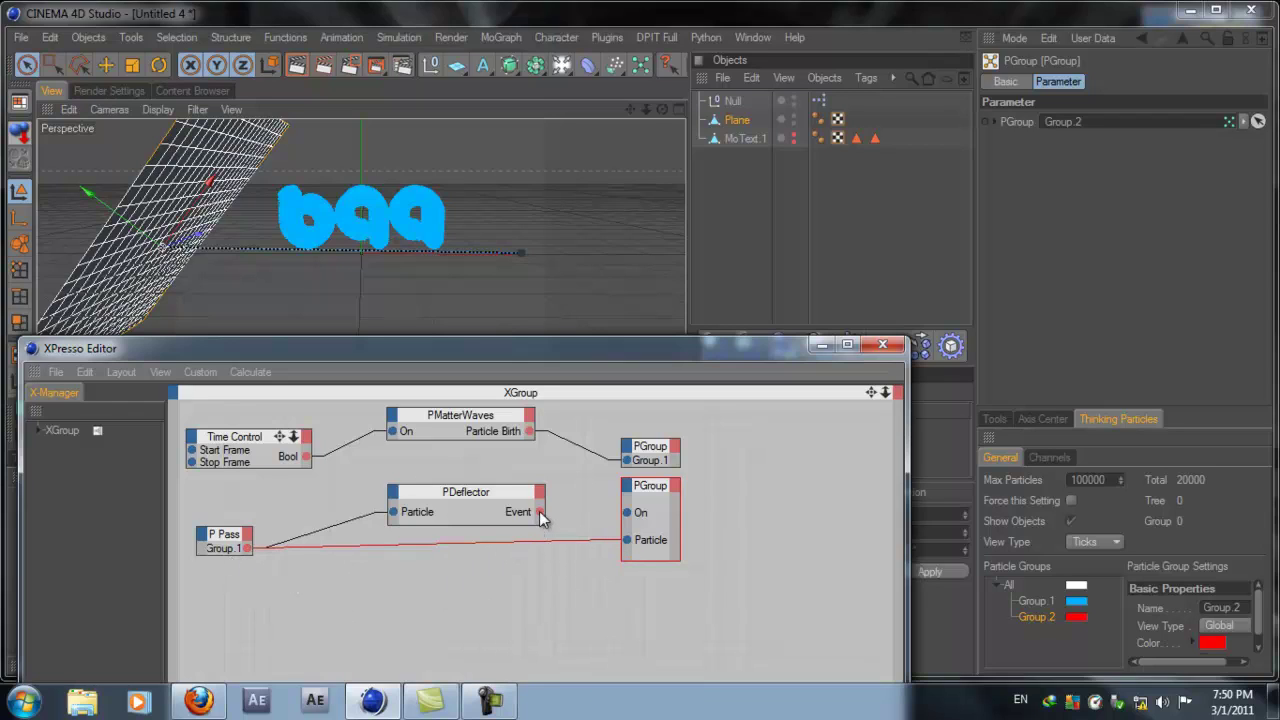
pyautogui.moveTo(539, 511); pyautogui.dragTo(630, 514)
pyautogui.moveTo(445, 350); pyautogui.dragTo(420, 482)
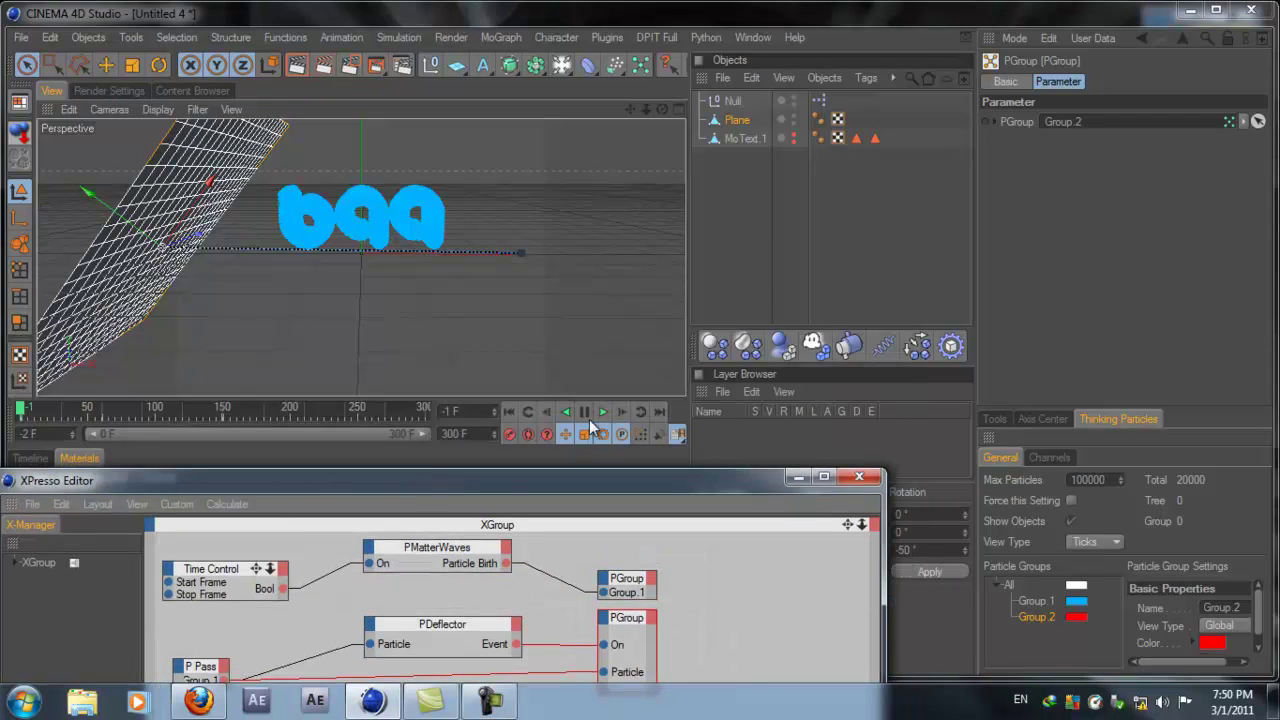